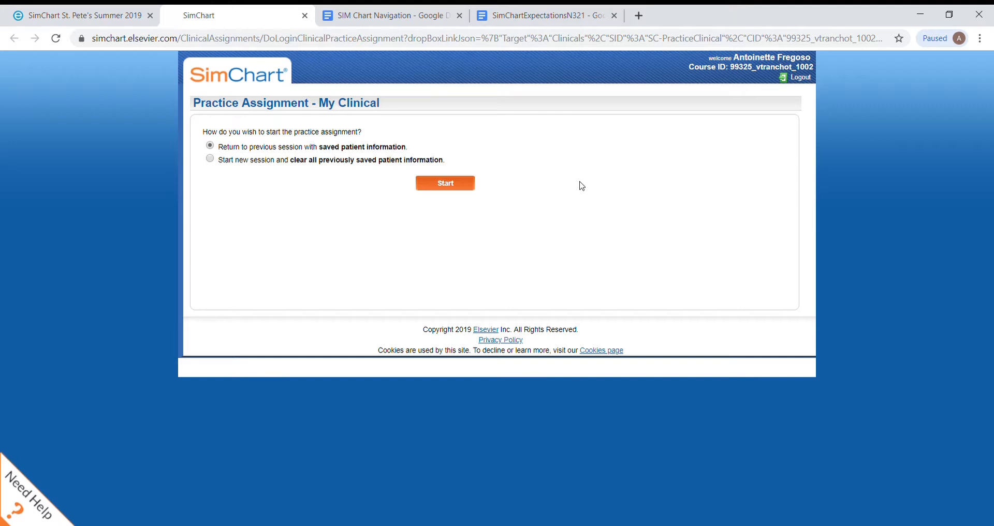
Step: Resume the practice assignment with the saved patient information and view the saved Myocardial infarction (MI) diagnosis
left_click(418, 15)
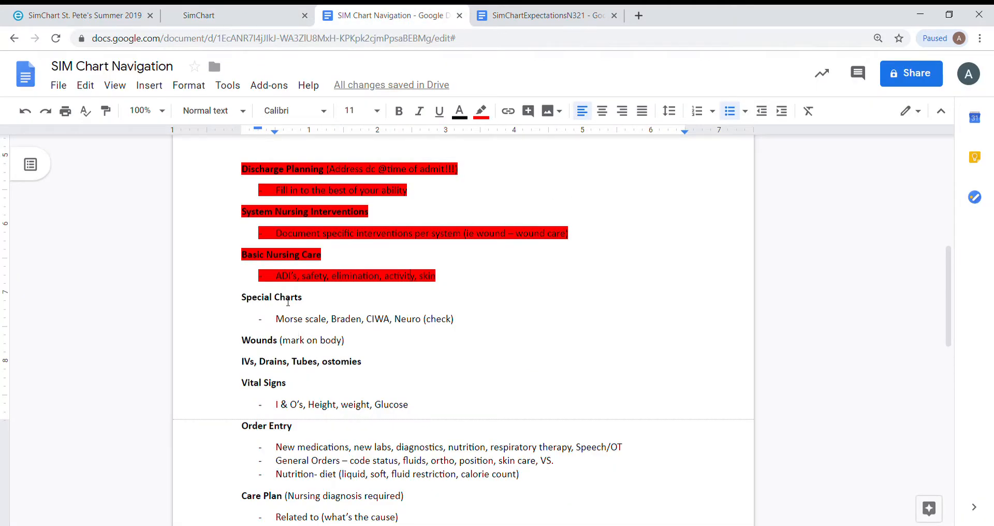
left_click(248, 13)
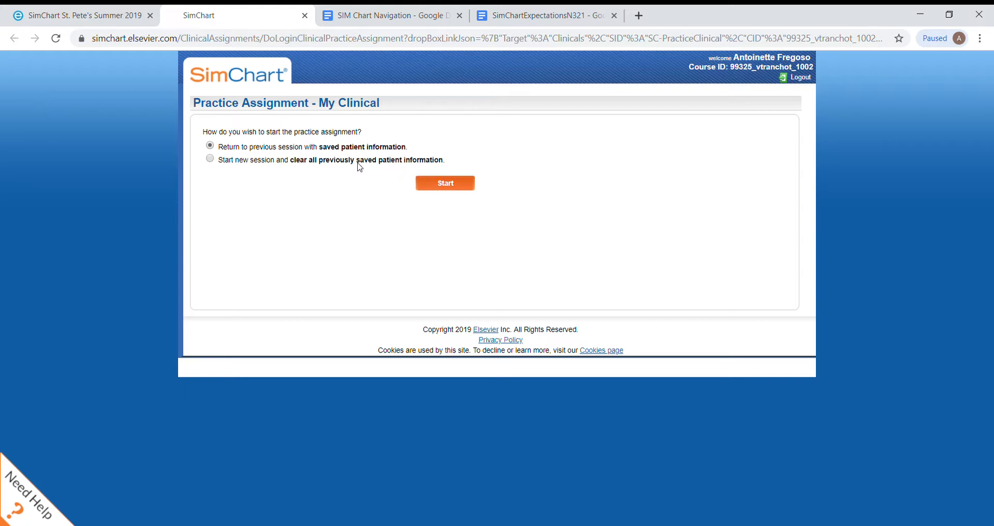
left_click(440, 185)
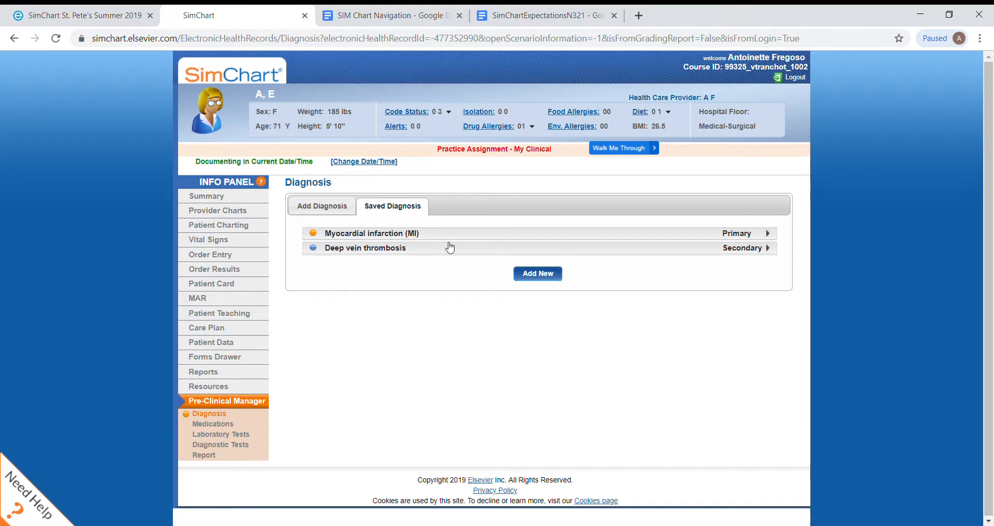
left_click(510, 237)
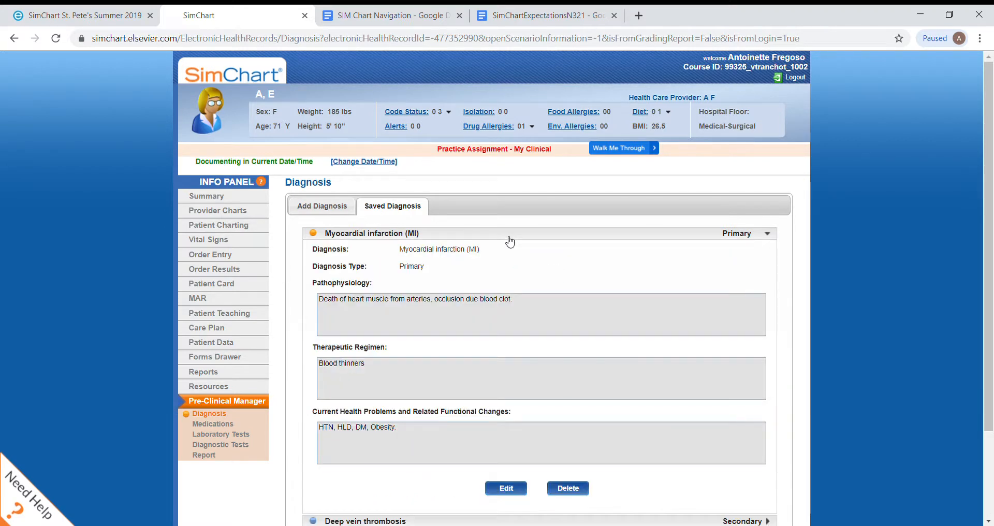
left_click(438, 237)
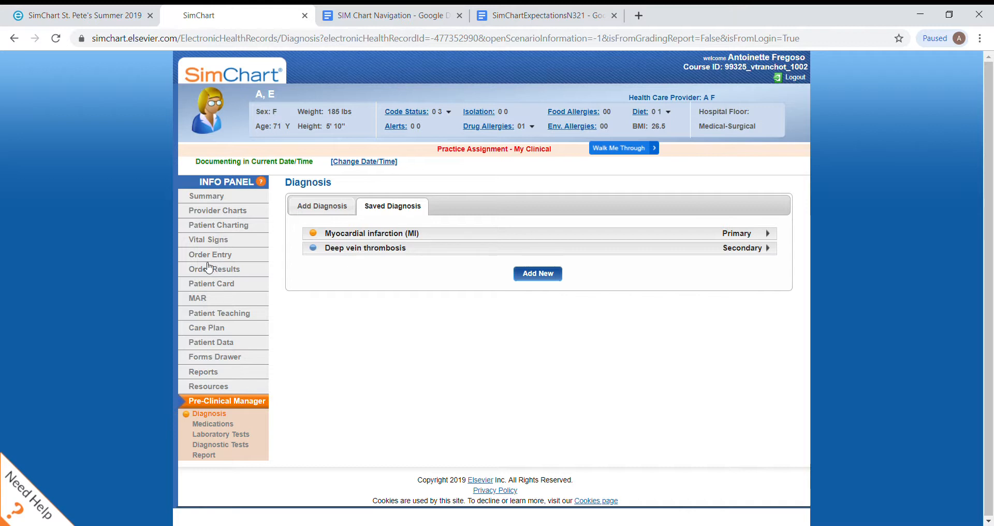
Step: Open the Integumentary Assessment in the patient's System Assessments and display its Braden Scale
left_click(215, 224)
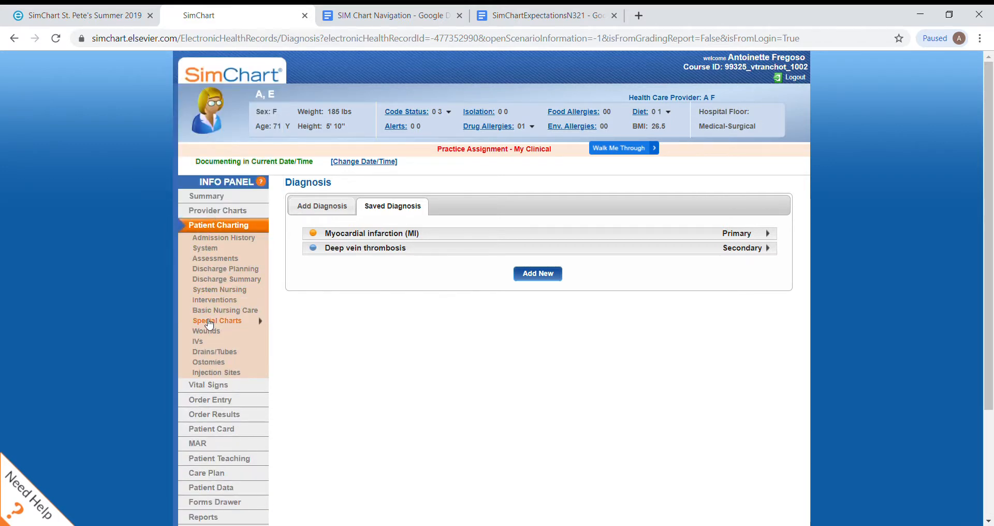
mouse_move(210, 326)
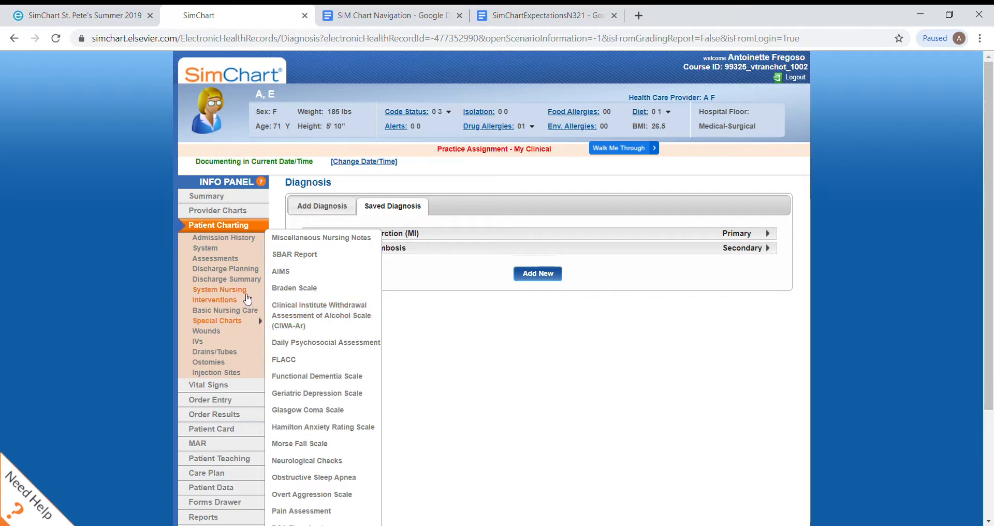
left_click(214, 257)
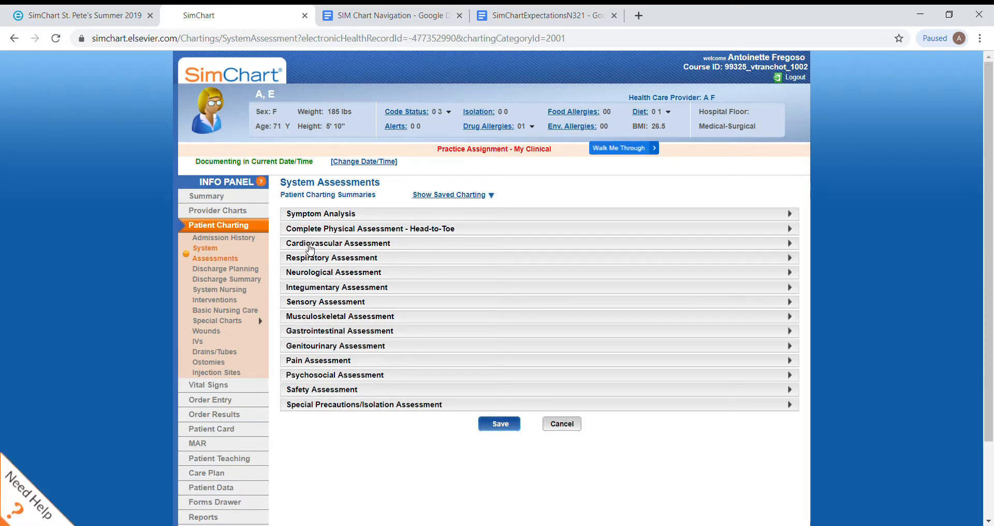
left_click(304, 288)
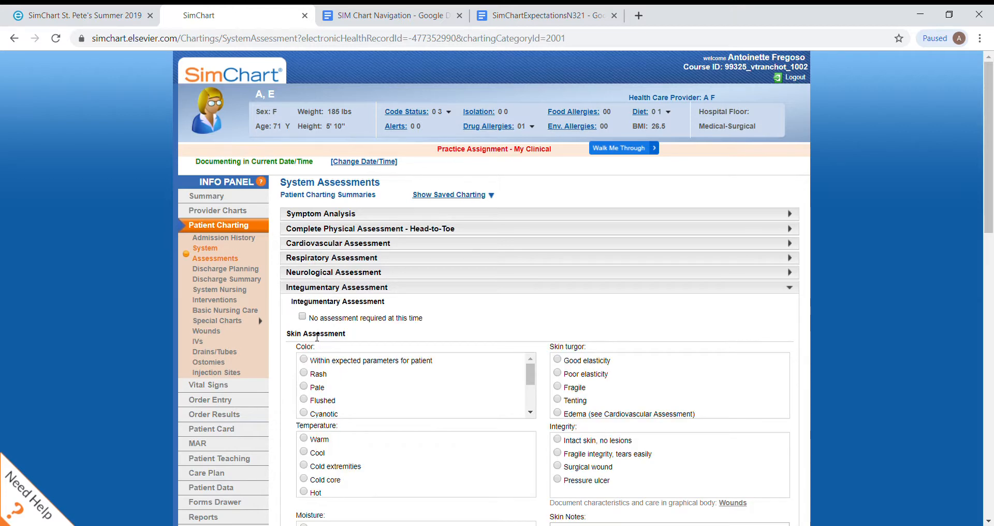
scroll(492, 288, "down", 15)
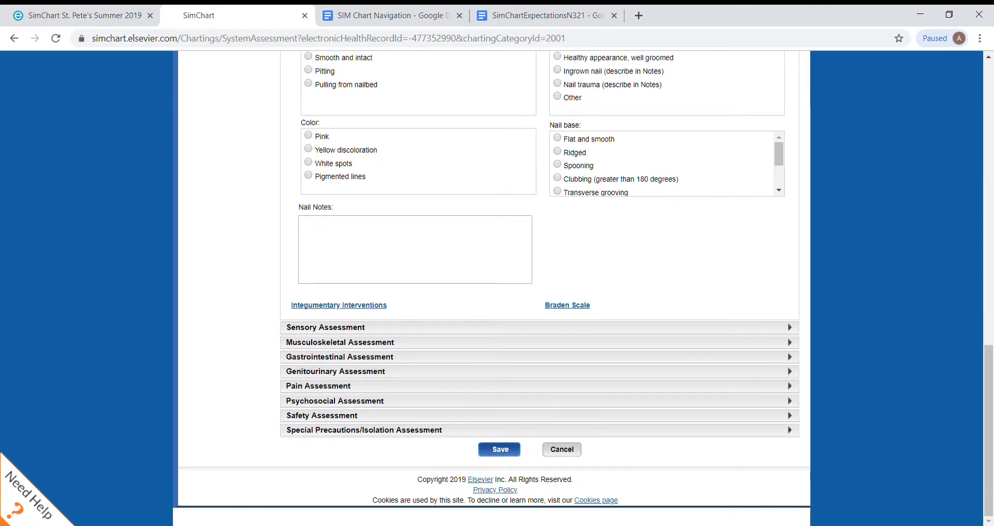
left_click(568, 305)
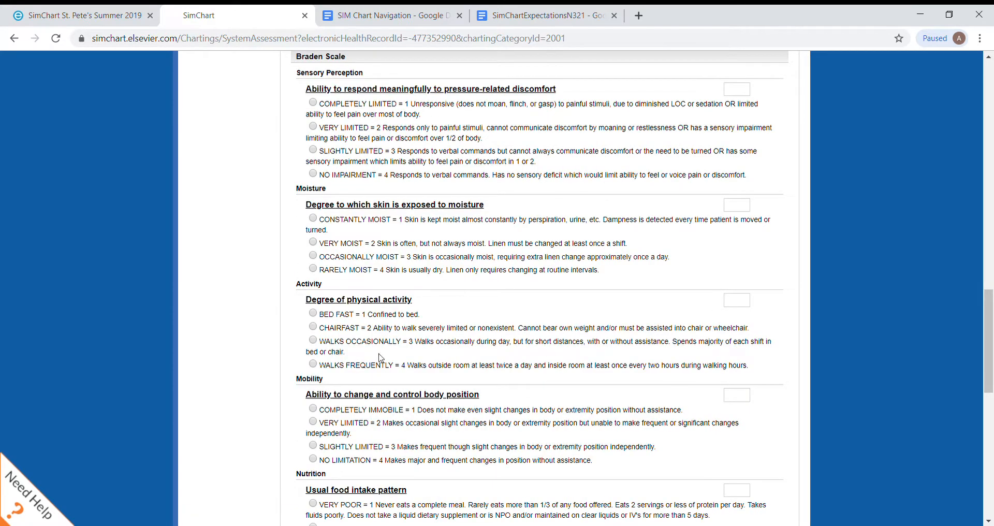
Step: Reopen the System Assessments and look through the Musculoskeletal Assessment form
left_click(14, 38)
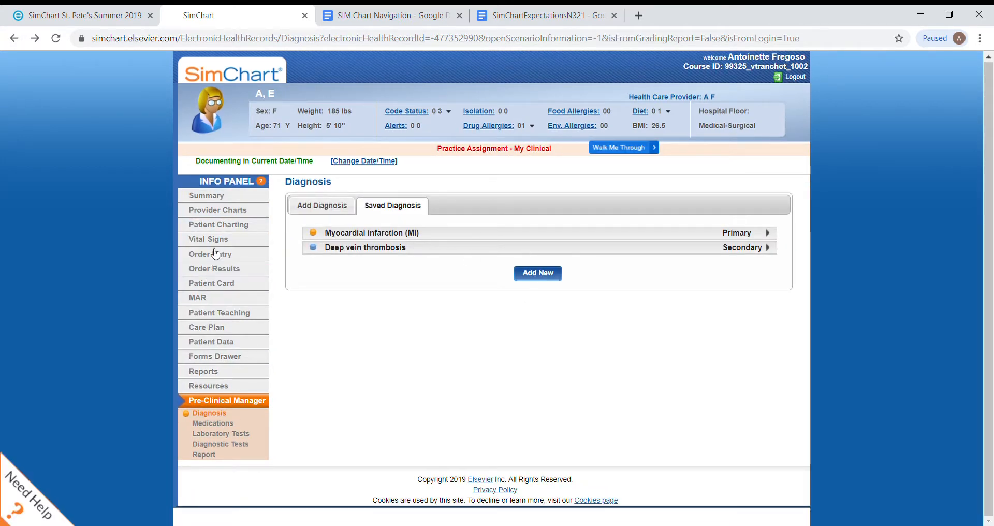
left_click(222, 228)
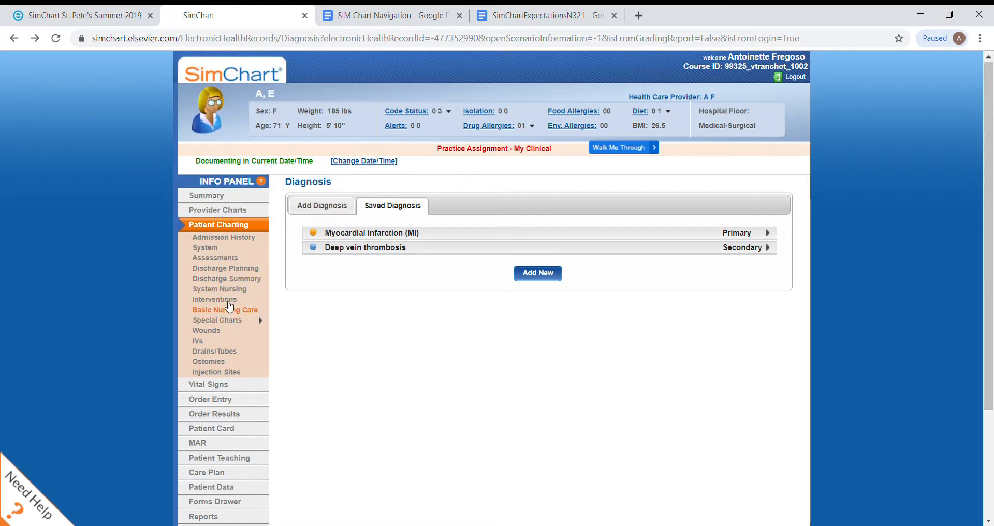
left_click(229, 259)
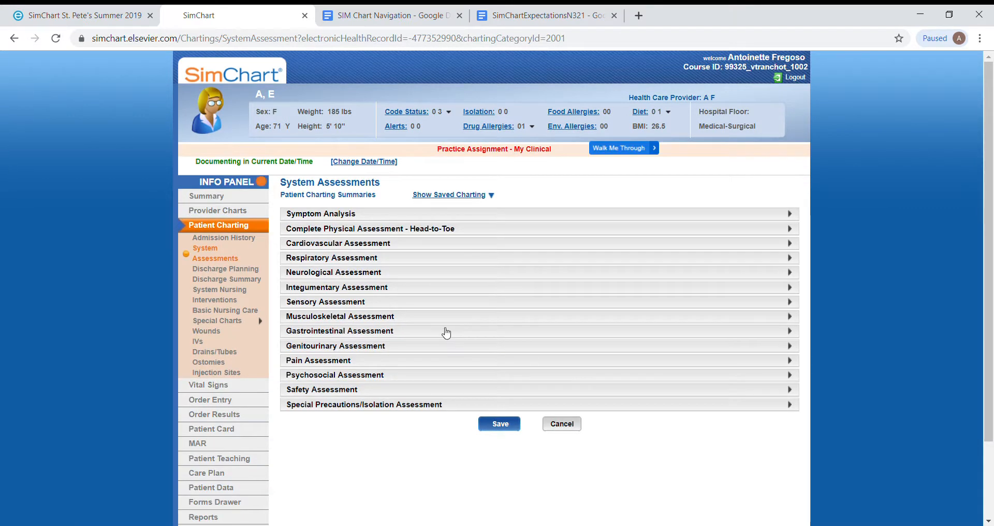
left_click(373, 317)
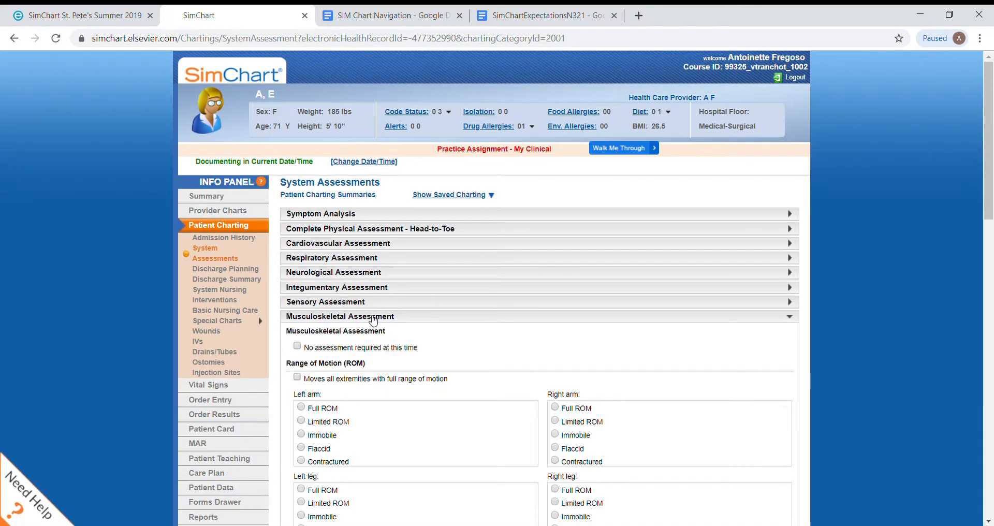
scroll(569, 329, "down", 9)
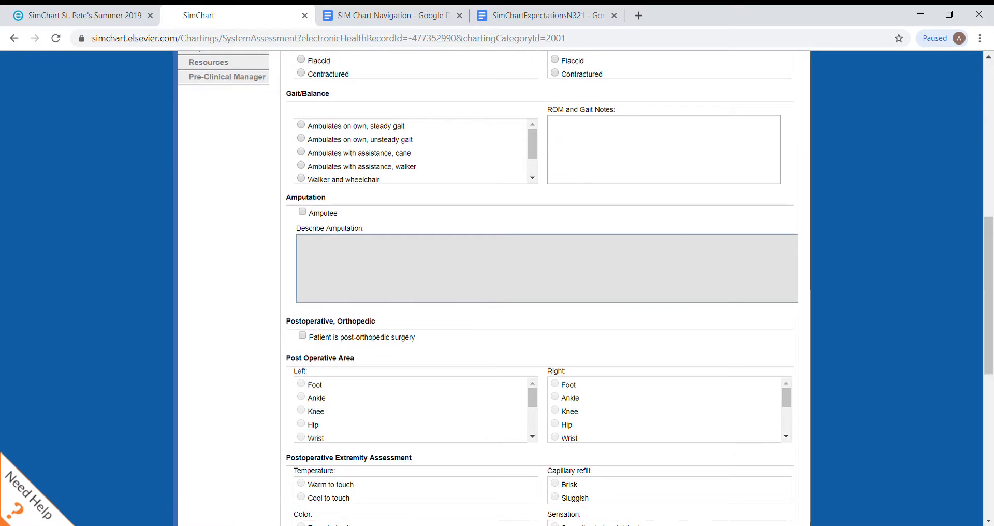
scroll(668, 410, "down", 10)
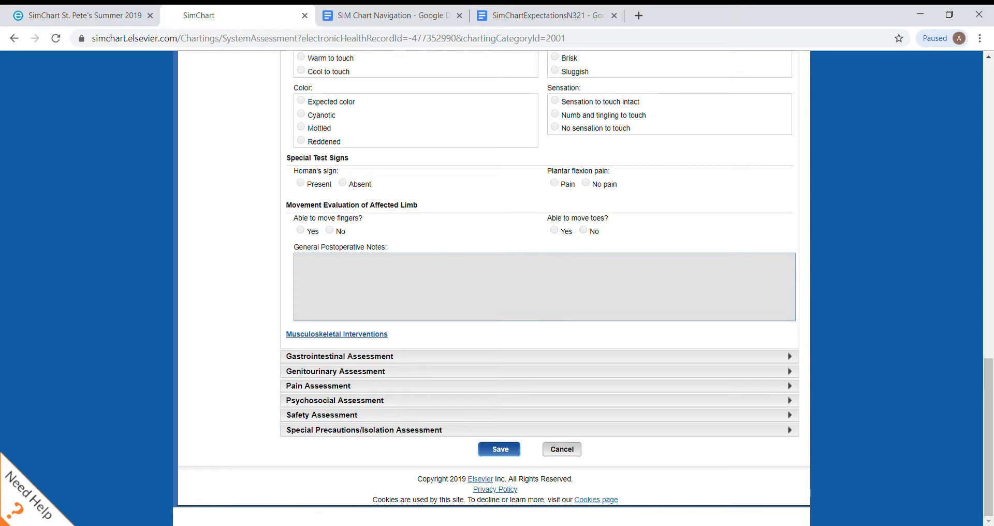
Step: Expand the Safety Assessment and display the Morse Fall Scale for the patient's fall risk
left_click(540, 416)
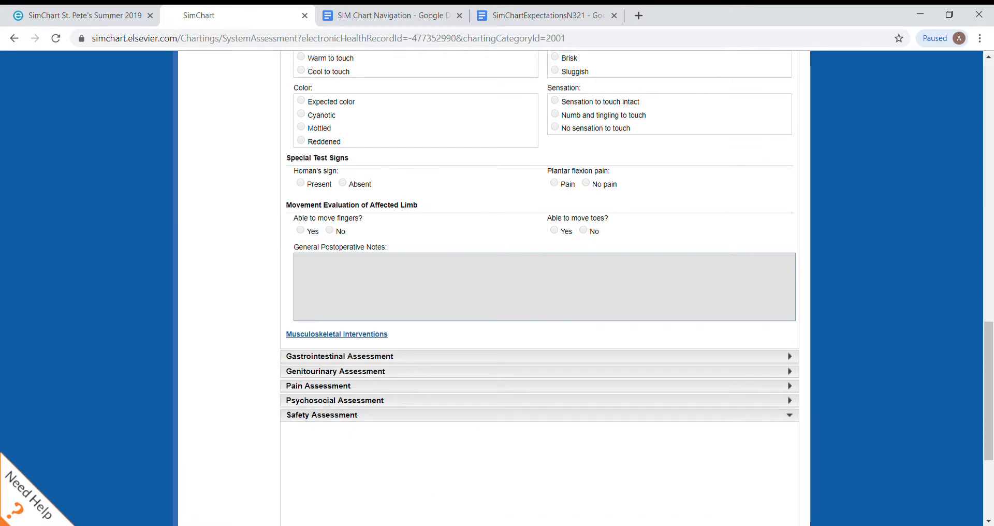
scroll(540, 416, "down", 8)
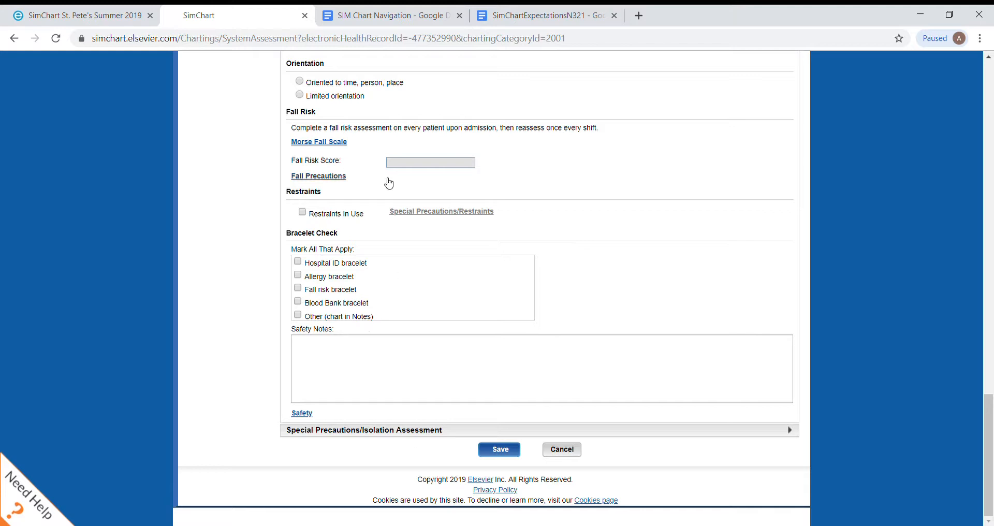
left_click(321, 147)
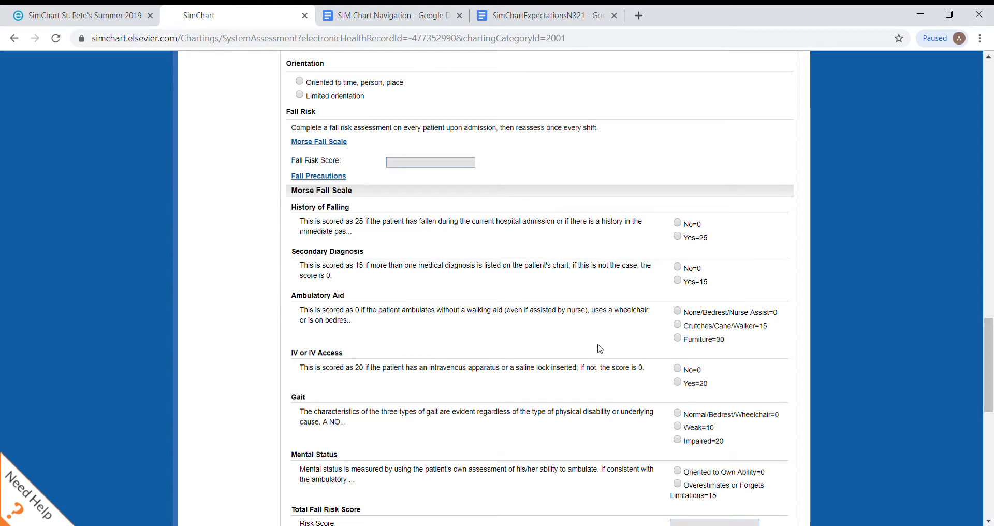
scroll(629, 173, "up", 15)
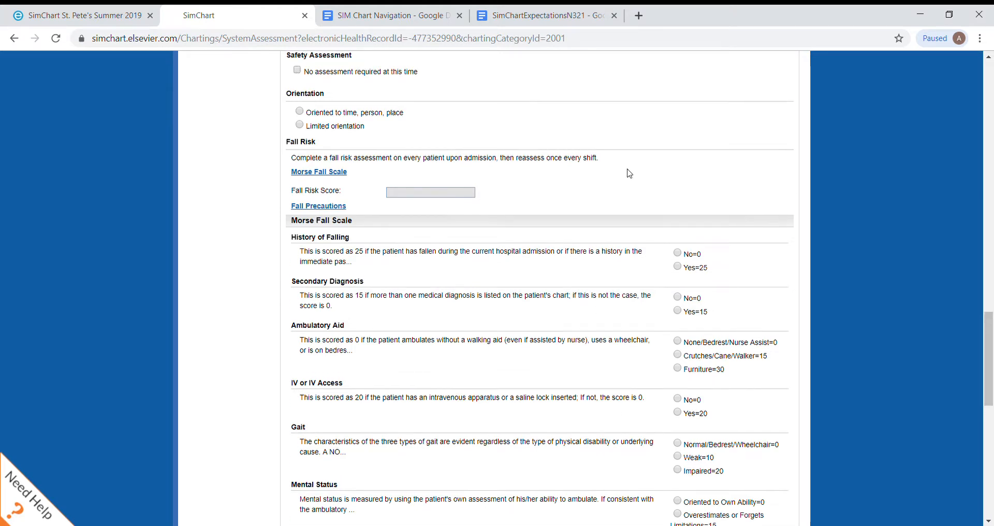
Step: Look through the list of Special Charts available for patient charting
scroll(629, 174, "up", 15)
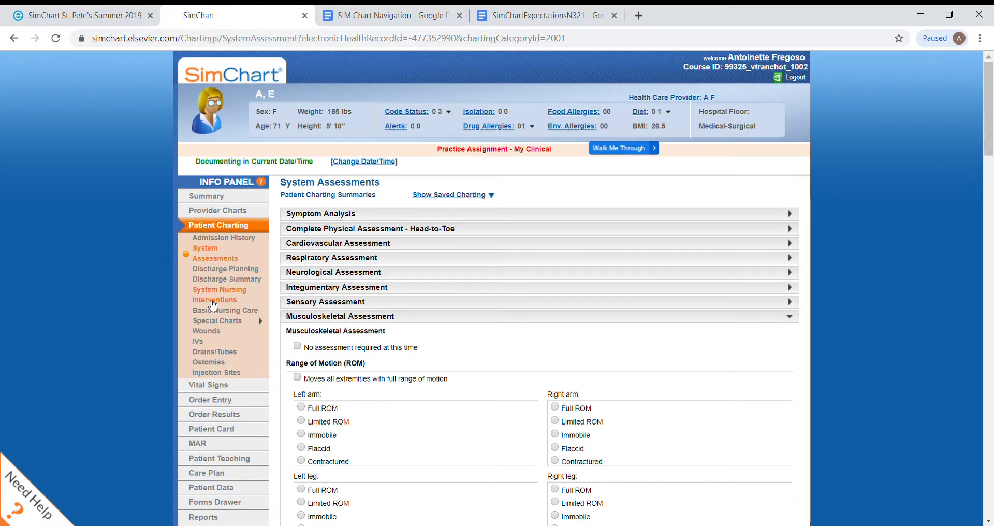
mouse_move(220, 322)
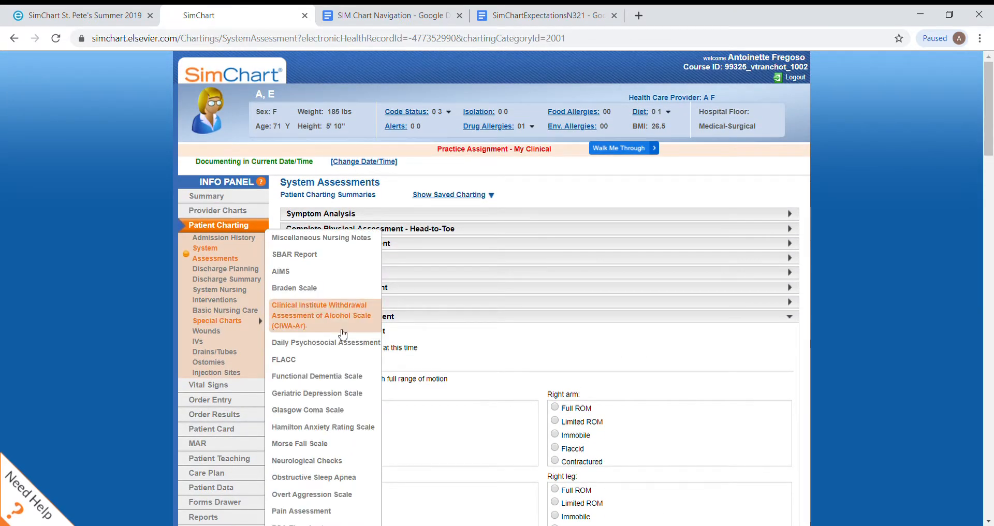
scroll(308, 497, "down", 1)
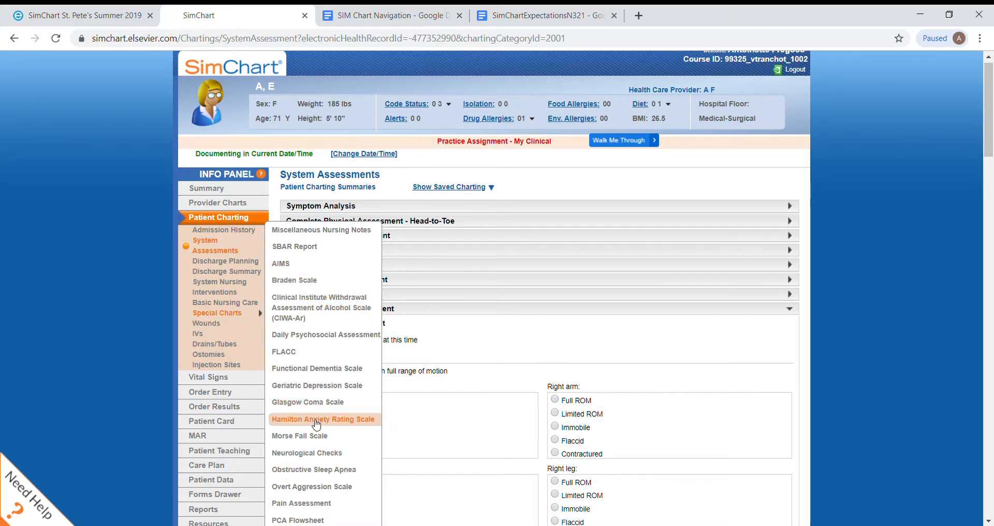
Step: Mark a new wound on the right heel of the back-view figure in the Wounds chart and keep its entry open
left_click(226, 325)
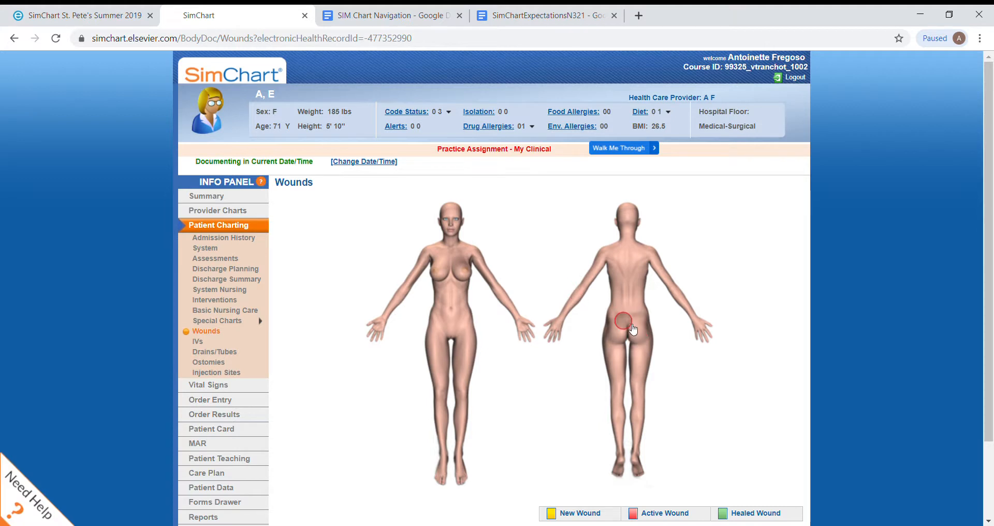
scroll(633, 329, "down", 2)
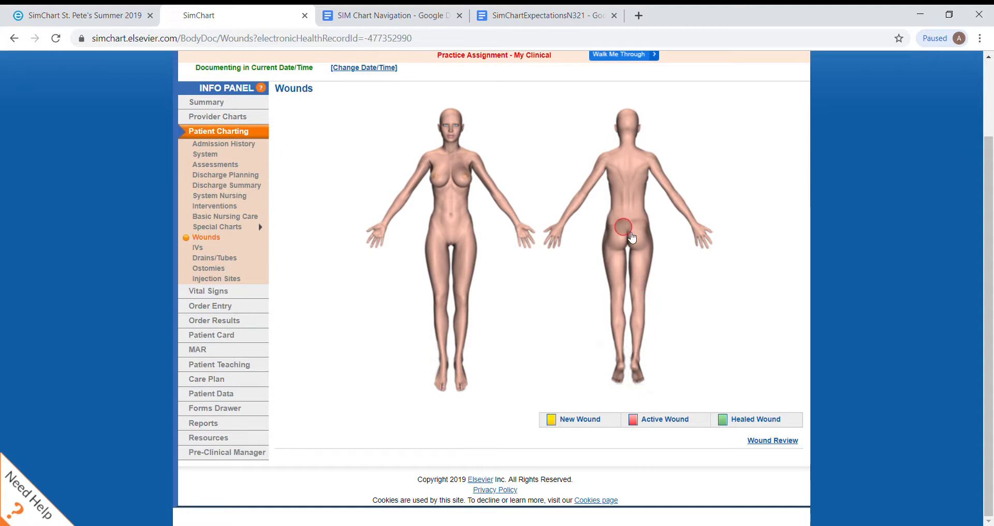
left_click(639, 371)
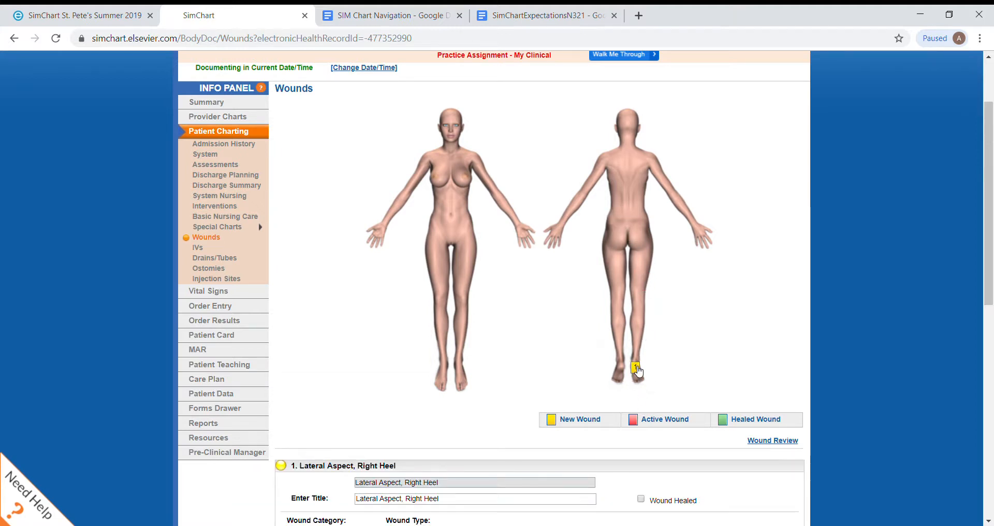
left_click(623, 371)
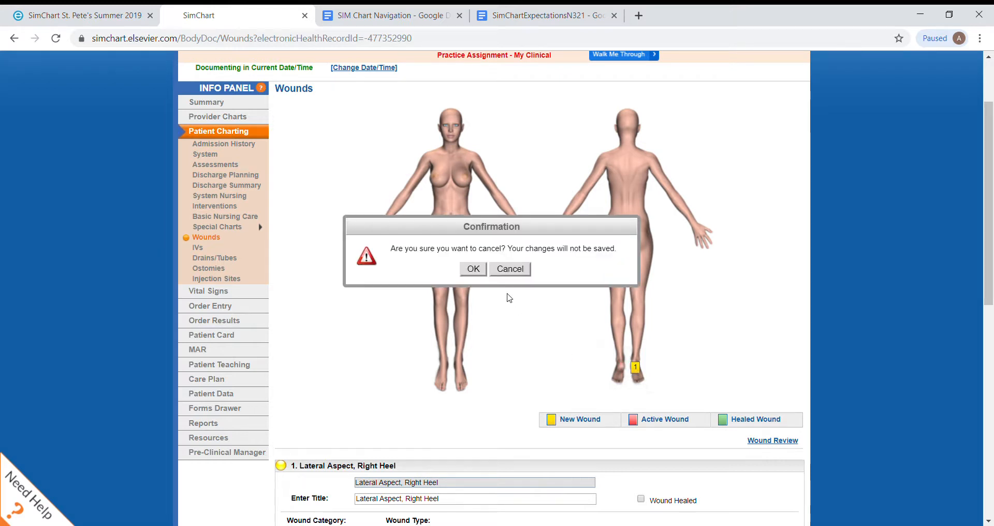
left_click(509, 269)
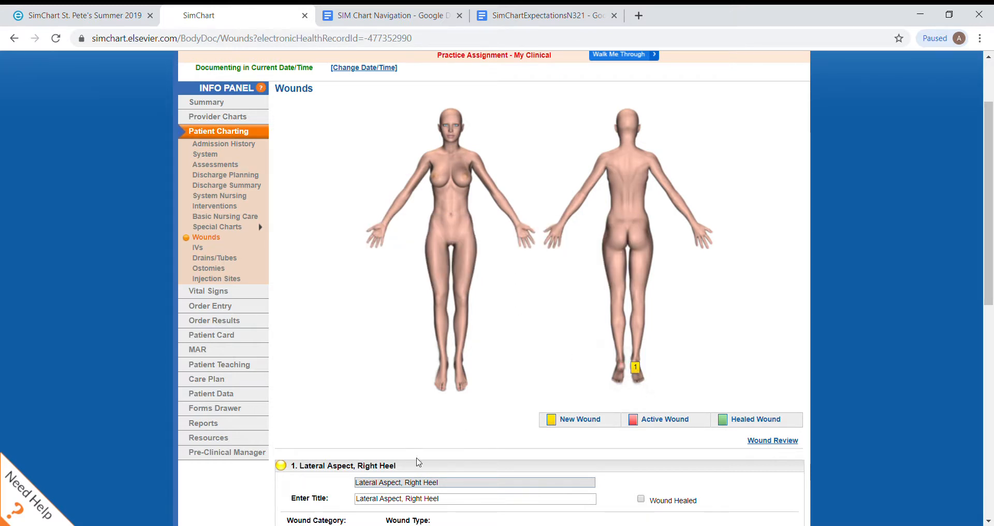
Step: Flag the right heel wound as healed and classify it as a Stage I pressure ulcer
scroll(422, 468, "down", 3)
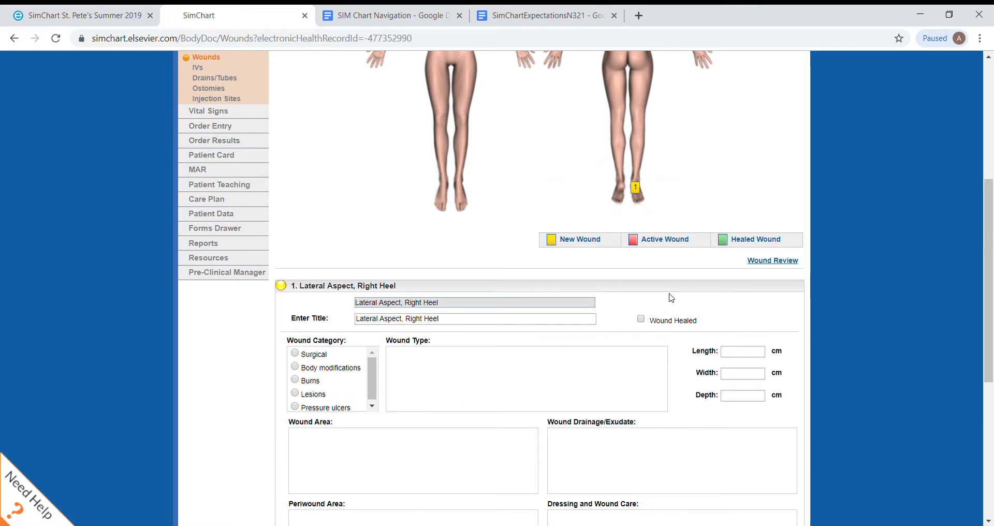
left_click(641, 320)
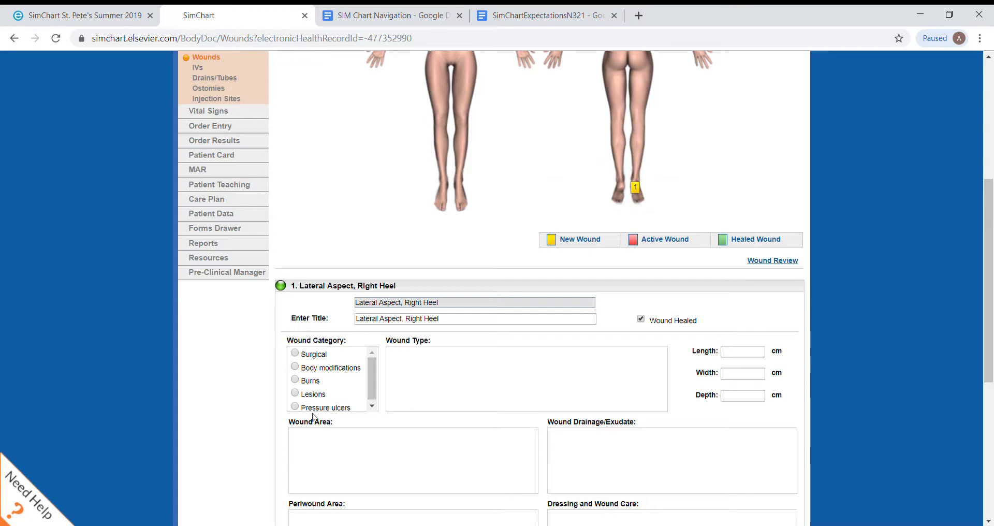
left_click(297, 408)
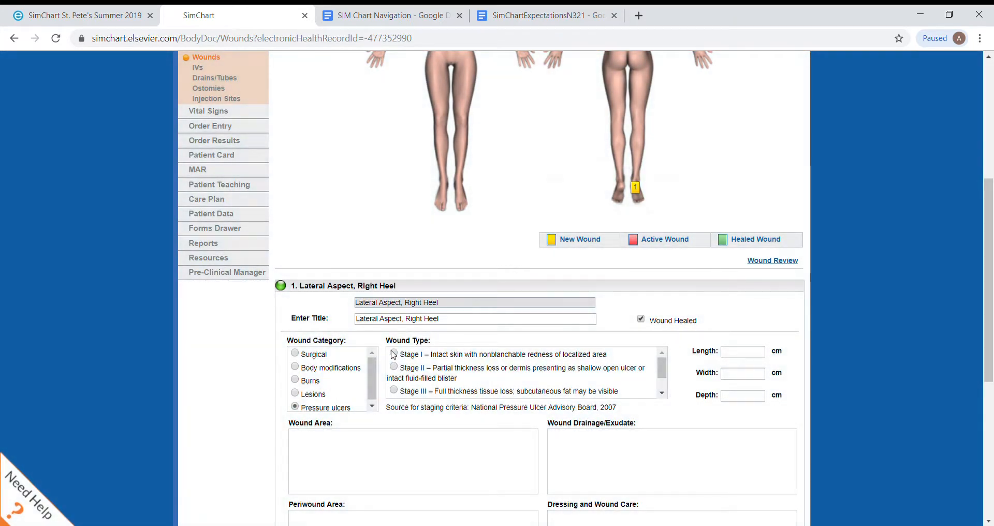
left_click(394, 354)
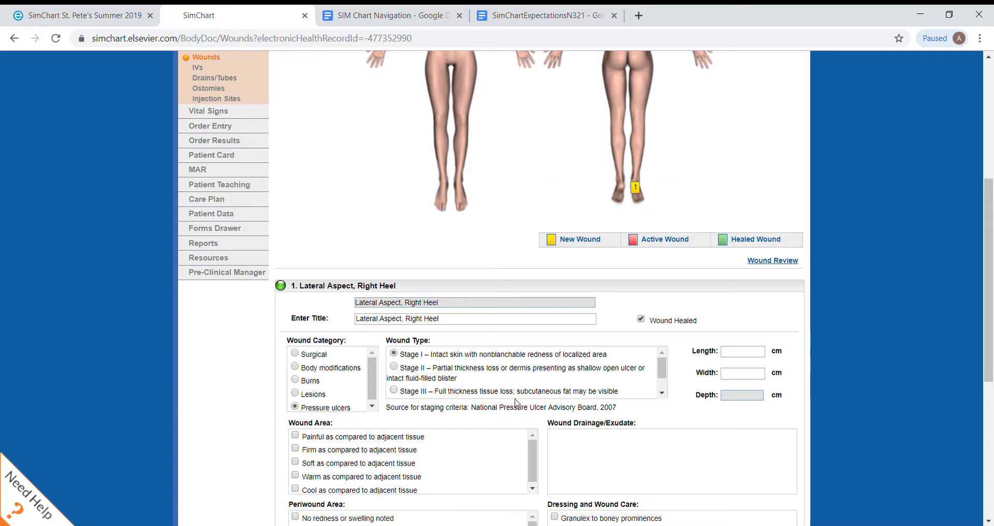
Step: Select the wound intervention "Turning properly to decrease friction and shearing"
scroll(515, 396, "down", 1)
scroll(542, 288, "down", 3)
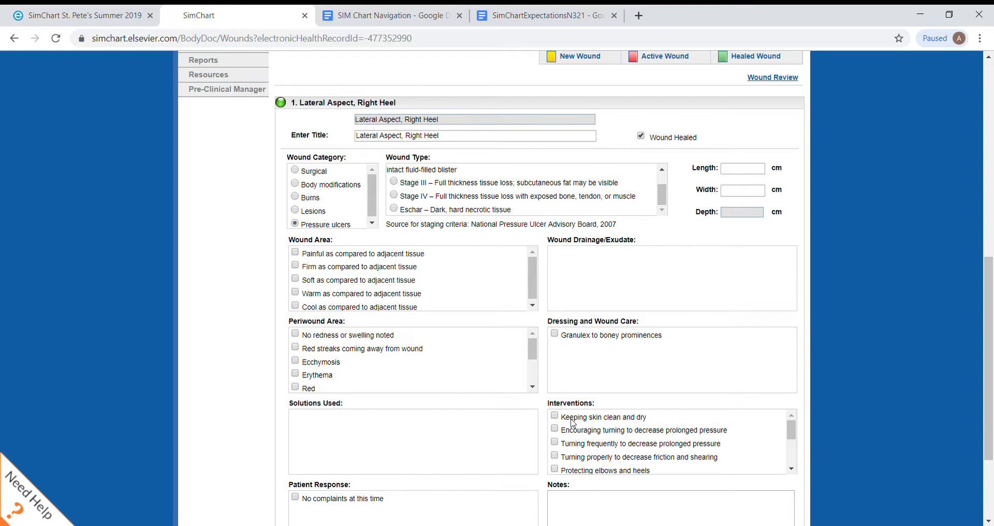
scroll(573, 422, "down", 3)
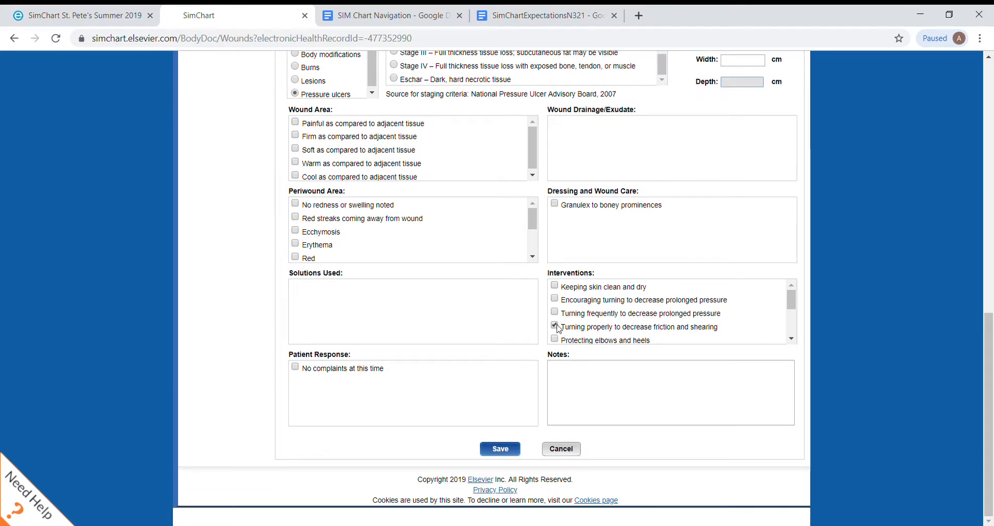
Step: Add both prolonged-pressure turning interventions, "No complaints at this time" and the note "Education provided on importance of pressure reduction techniques", and save the wound
left_click(555, 312)
left_click_drag(792, 311, 786, 342)
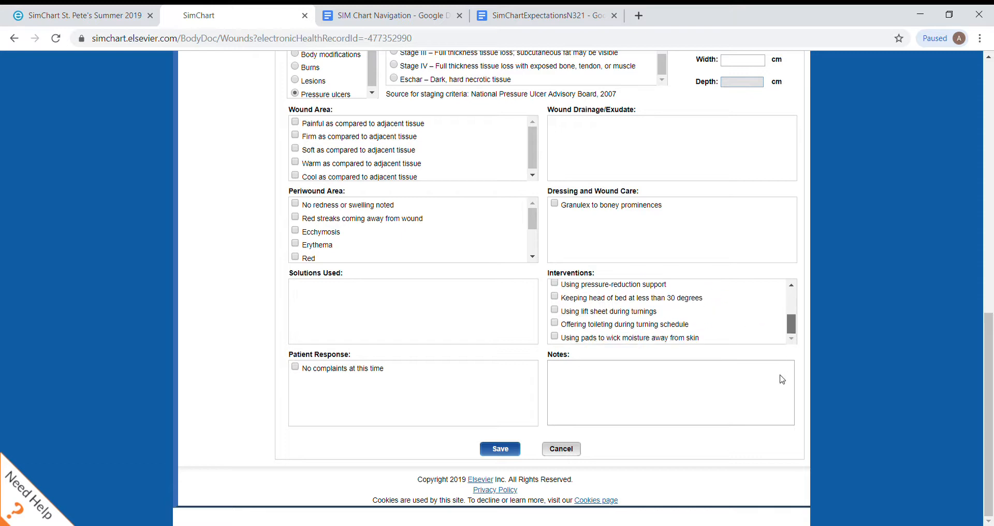
left_click_drag(786, 344, 788, 303)
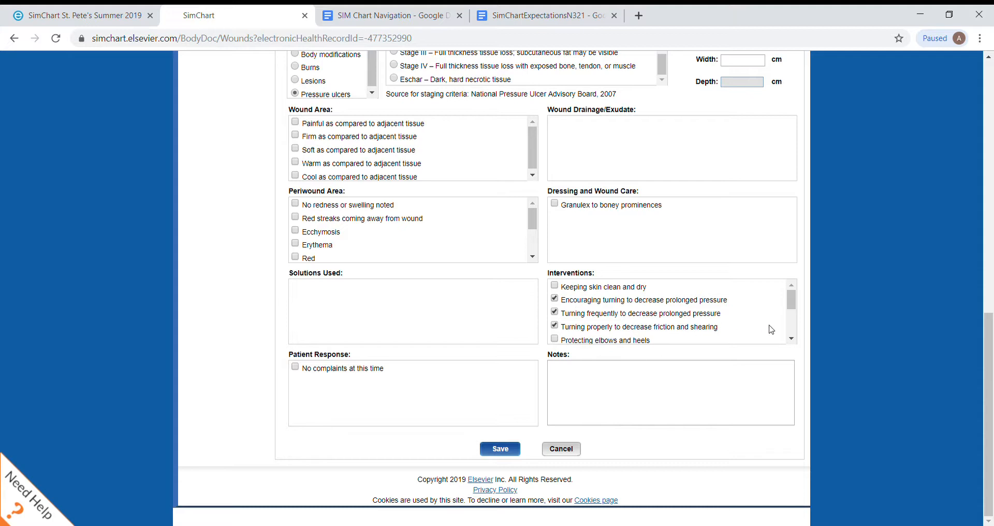
left_click_drag(794, 310, 796, 345)
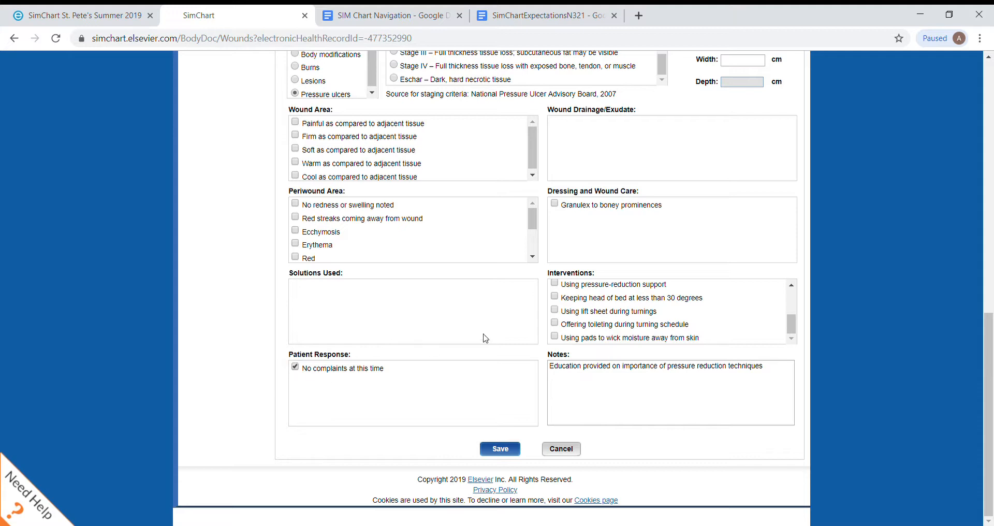
left_click(504, 456)
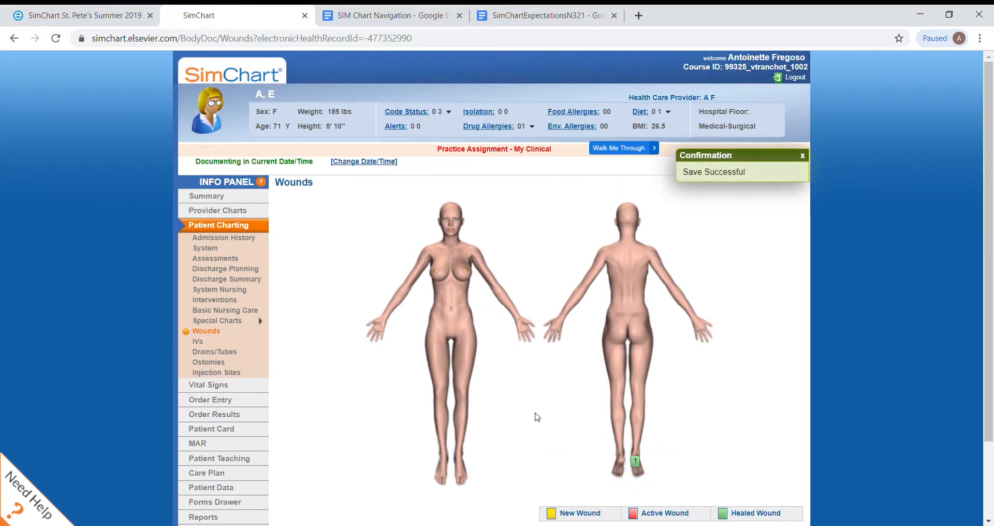
Step: Open the active right antecubital IV entry in the IVs chart
left_click(198, 343)
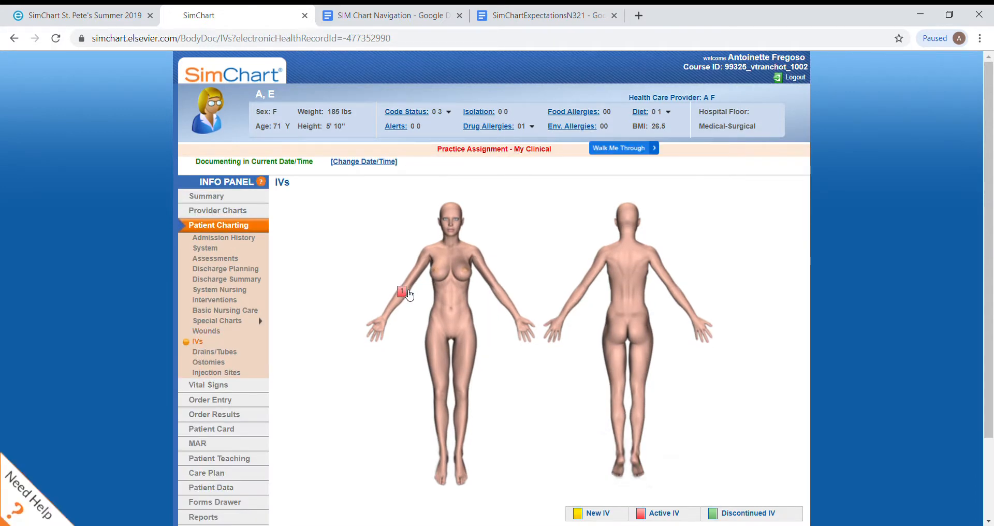
left_click(409, 295)
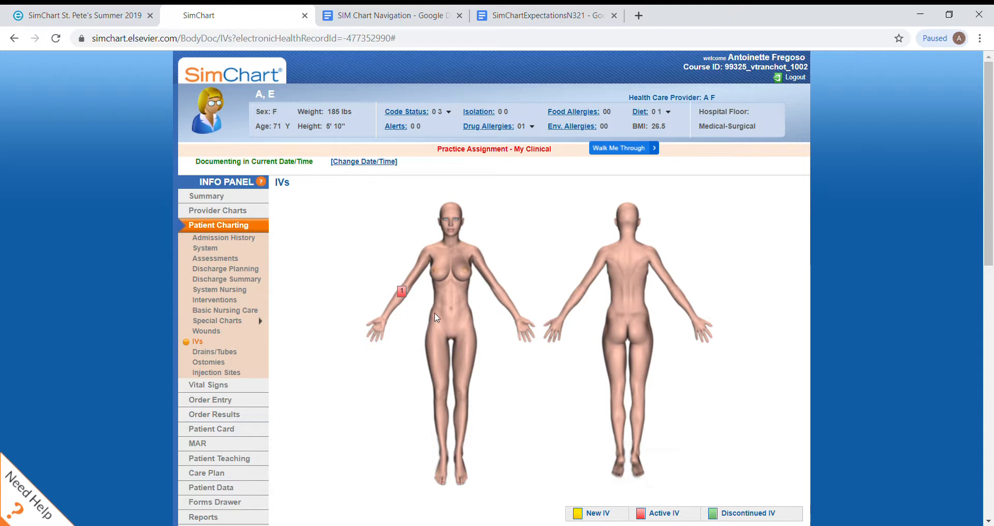
left_click(402, 290)
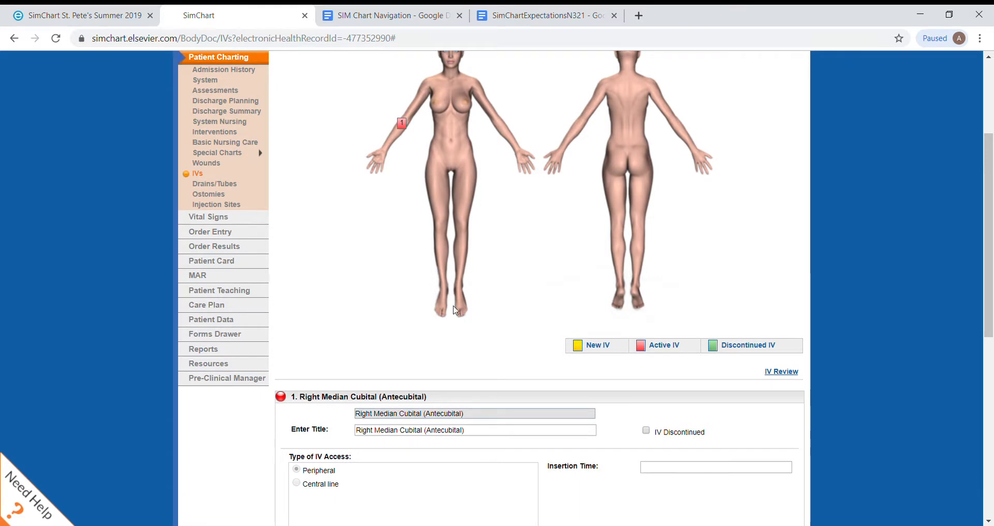
left_click(402, 123)
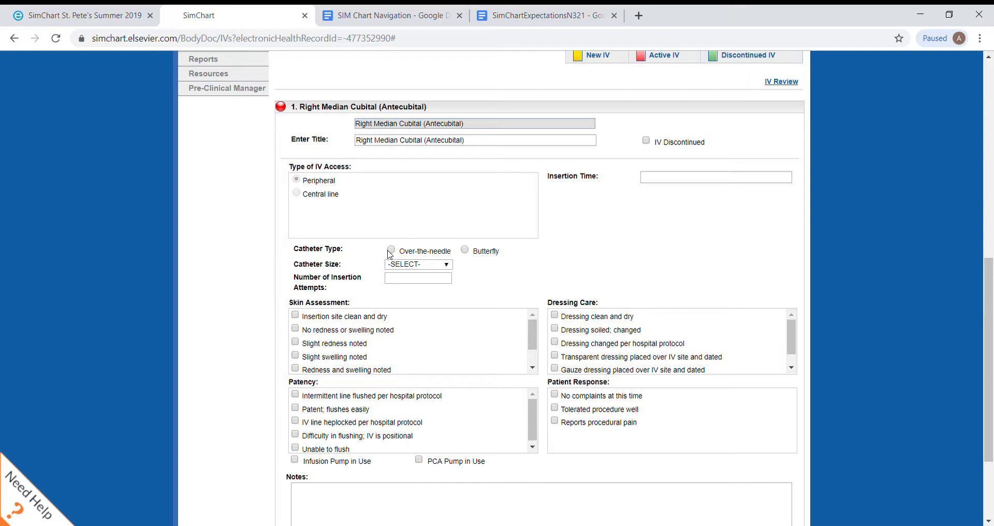
Step: Chart the IV as 20-gauge, 1 insertion attempt, clean site without redness or swelling, flushed and patent, dressing clean and dry, no complaints, and save
left_click(417, 267)
left_click(415, 349)
left_click(295, 395)
left_click(296, 408)
left_click(557, 316)
scroll(554, 397, "down", 3)
left_click(500, 443)
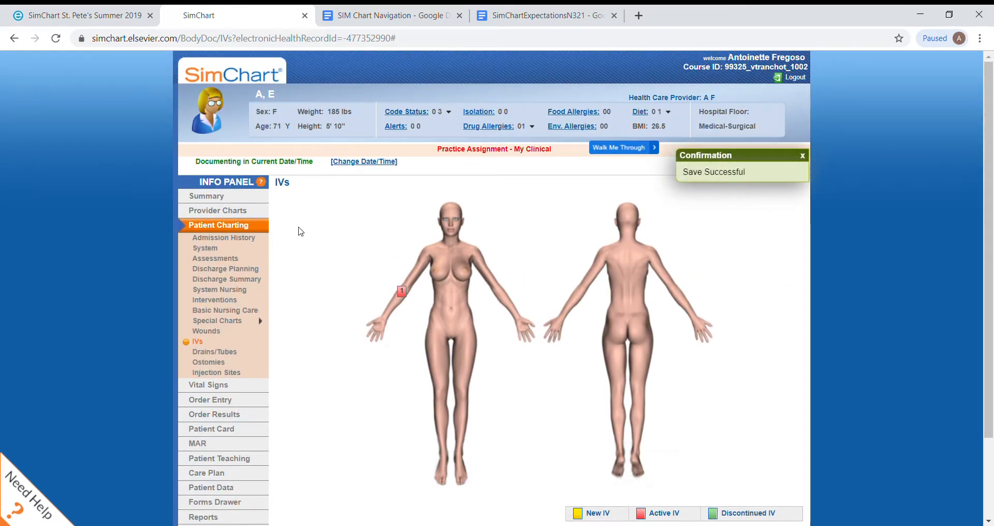
Step: Open the active urethral Foley catheter in Drains/Tubes and record its placement as Maintained with no redness or swelling noted
left_click(216, 355)
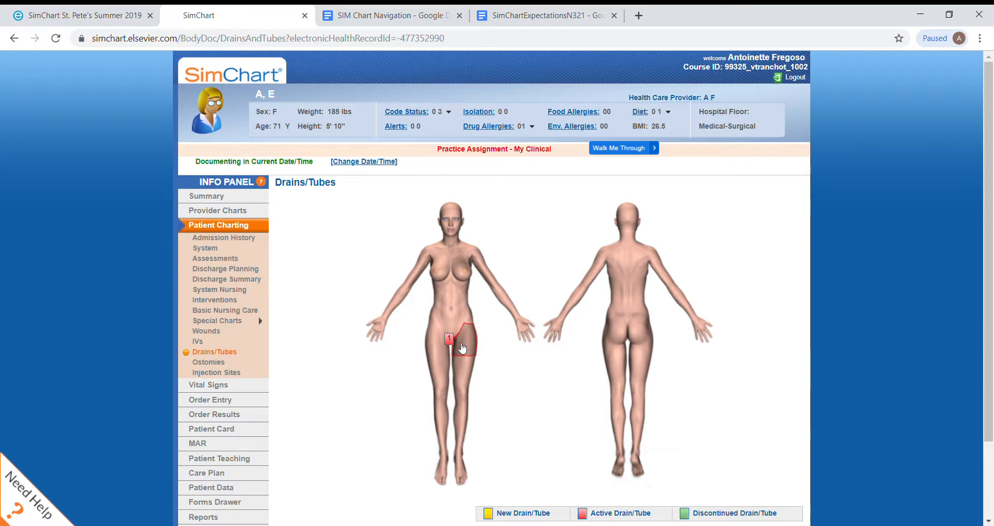
scroll(453, 341, "down", 2)
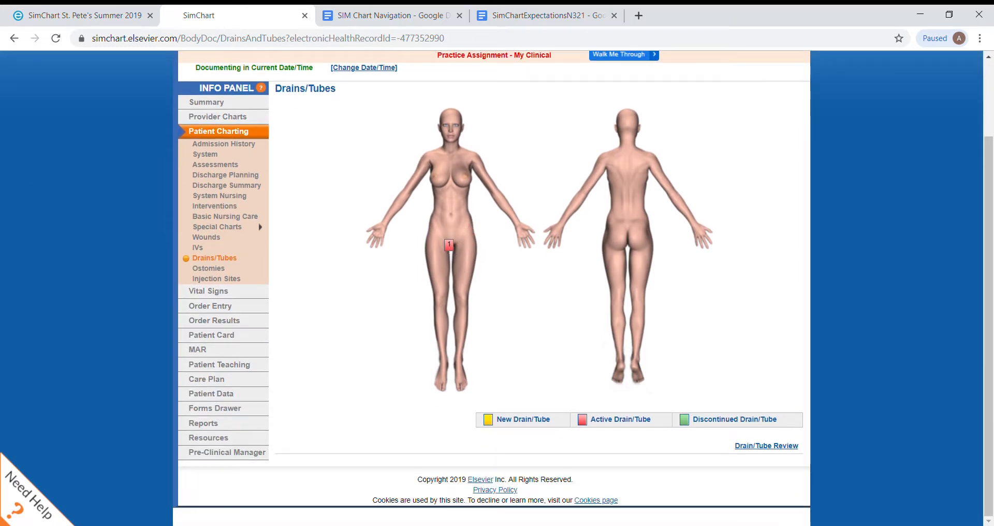
left_click(452, 250)
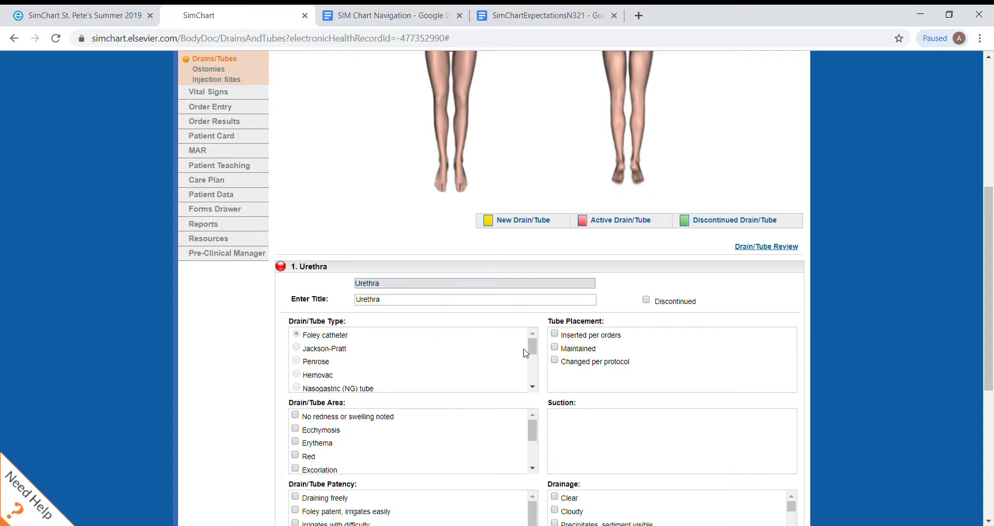
mouse_move(529, 341)
left_mouse_down()
mouse_move(538, 368)
mouse_move(543, 342)
left_mouse_up()
left_click(554, 348)
Step: Chart the Foley as draining freely, maintained and patent, with pericare per protocol, secured to leg, clear drainage and no complaints, and save
left_click_drag(989, 259, 973, 346)
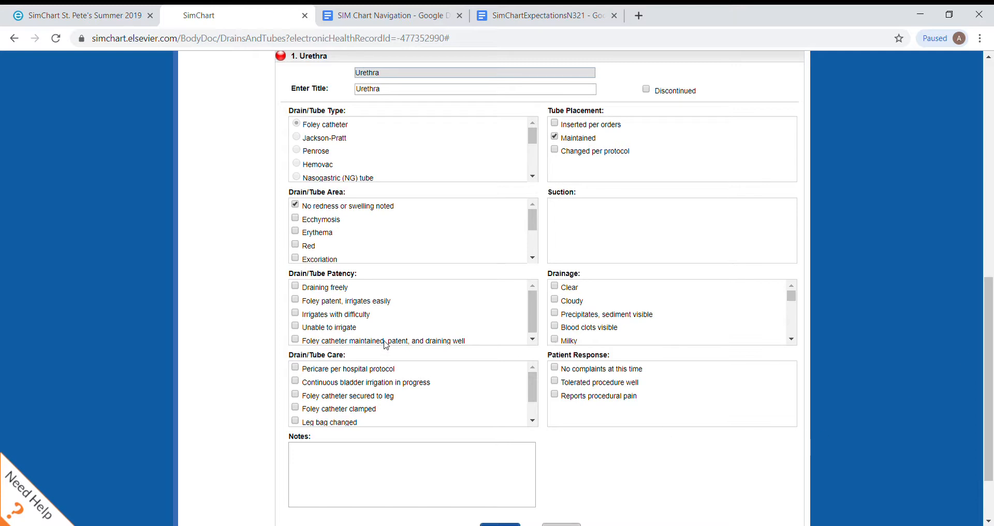
left_click(309, 289)
left_click(315, 302)
left_click(317, 302)
left_click(310, 371)
left_click_drag(984, 347, 984, 368)
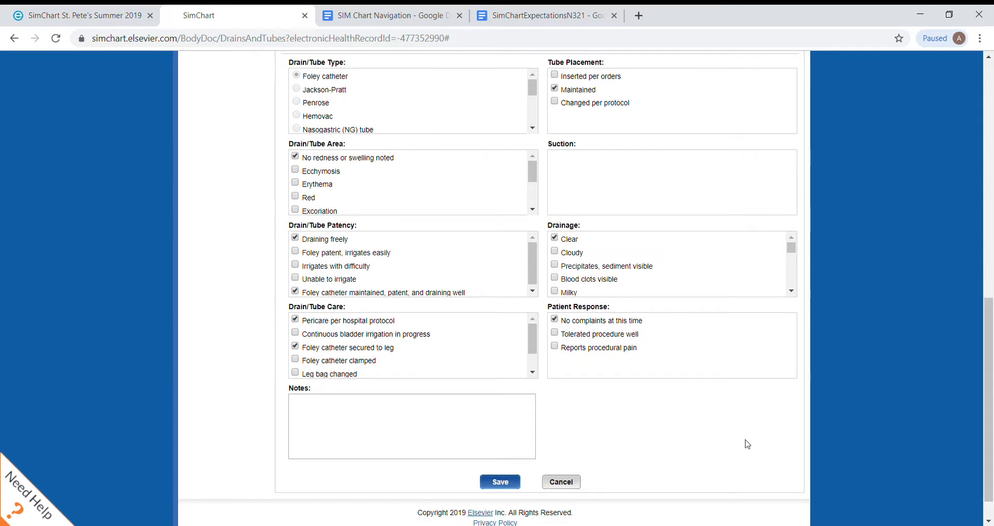
left_click(493, 484)
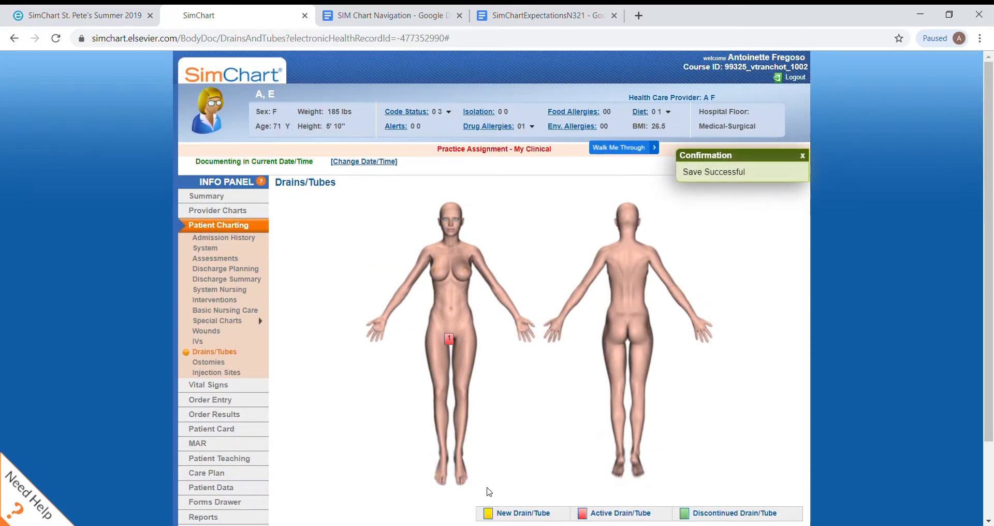
Step: Look through the Ostomies, Injection Sites and Vital Signs charts
left_click(203, 366)
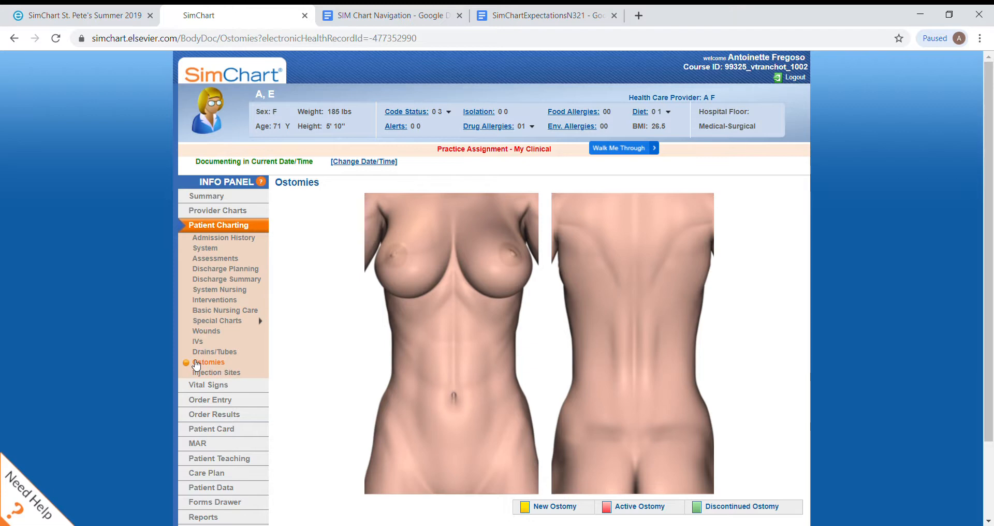
left_click(203, 374)
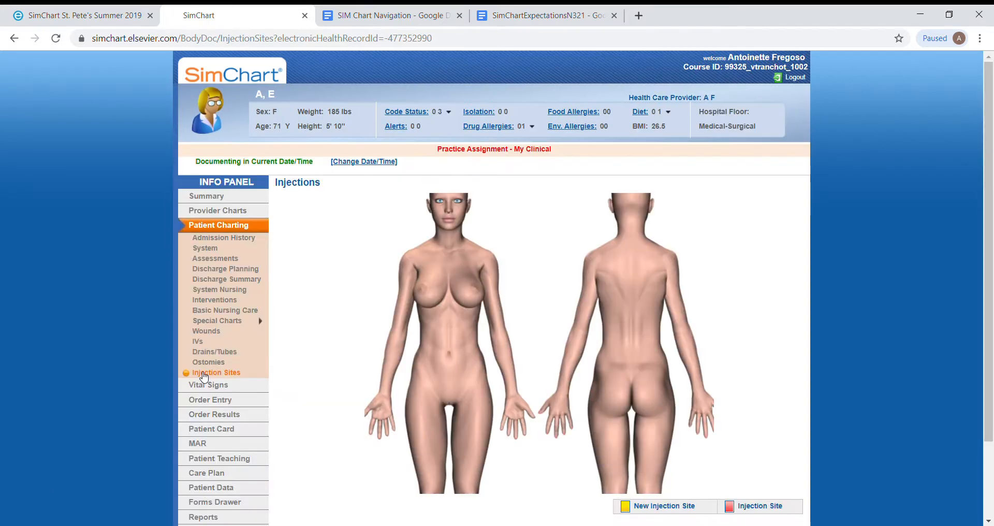
mouse_move(216, 391)
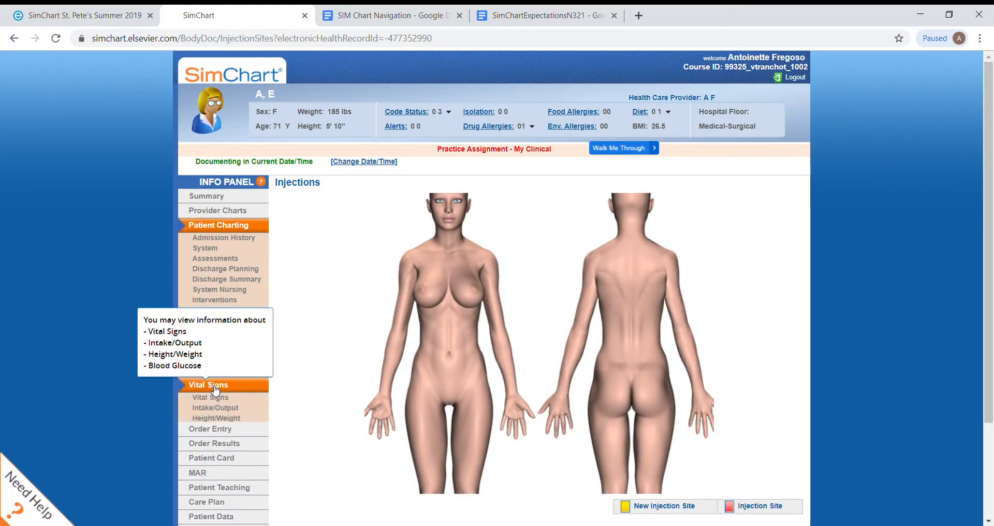
left_click(215, 398)
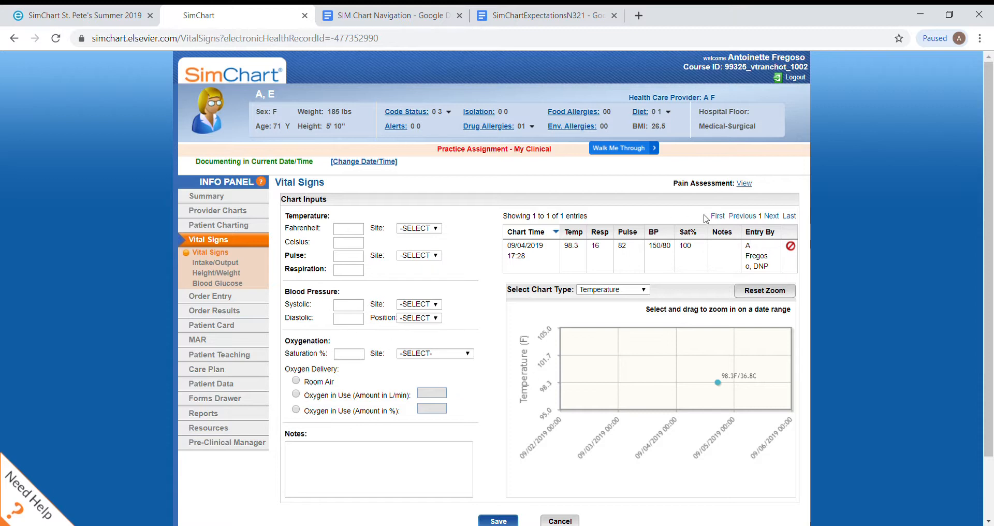
scroll(668, 336, "down", 2)
Step: Record a urine void output by frequency in the Intake/Output chart, with number 3 and size Medium, and save it
left_click(216, 191)
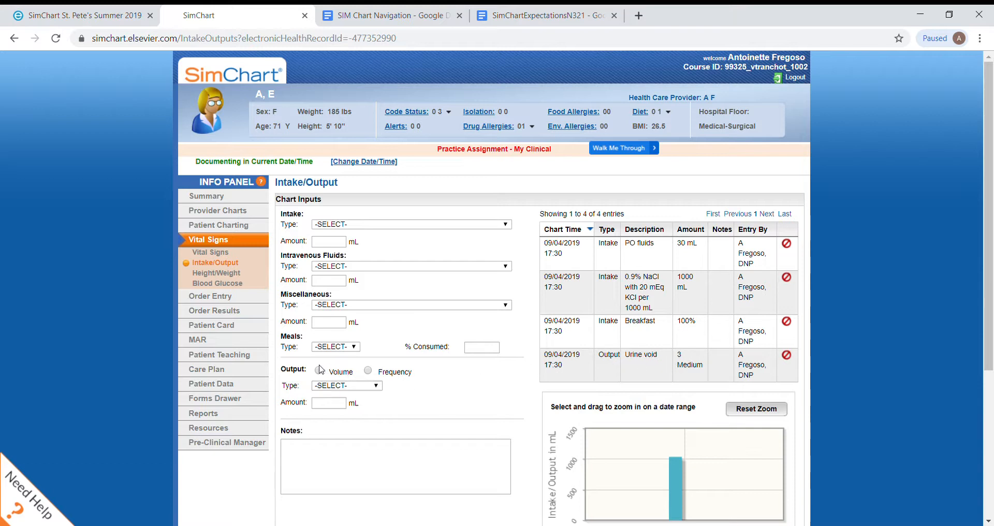
left_click(369, 371)
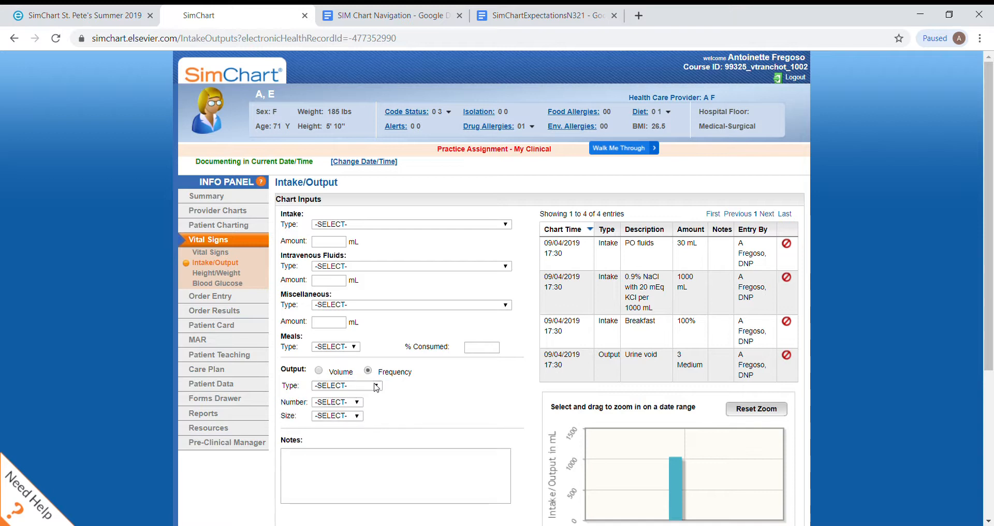
left_click(376, 386)
left_click(352, 403)
left_click(351, 400)
left_click(331, 304)
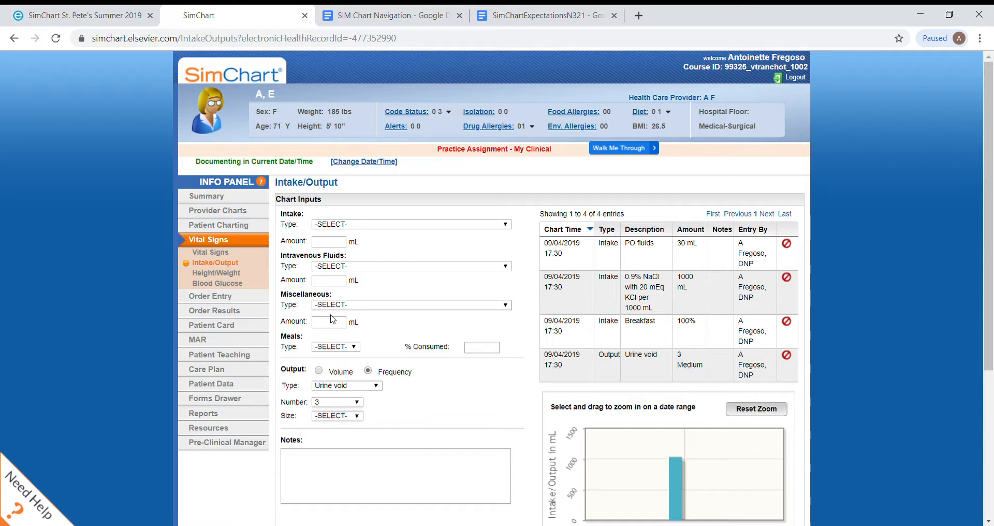
left_click(332, 419)
left_click(335, 485)
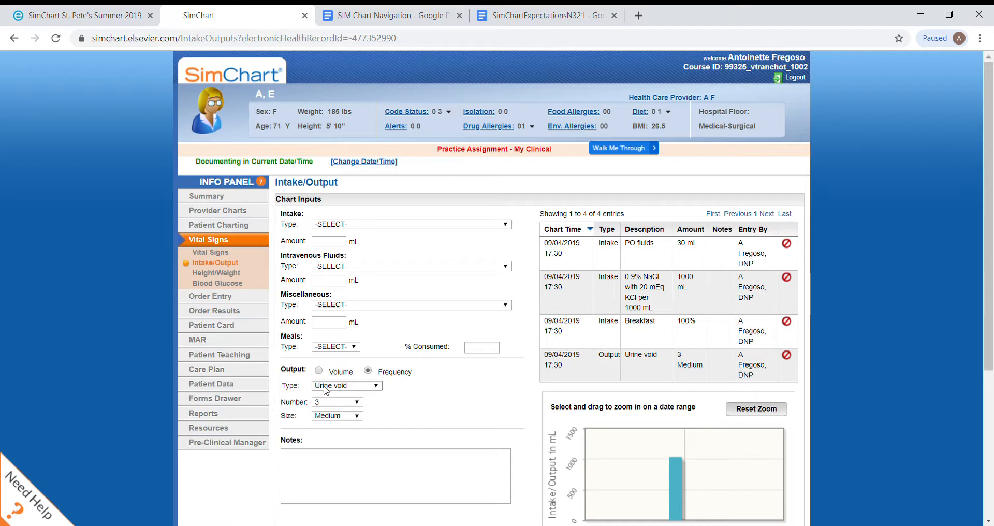
scroll(526, 55, "down", 3)
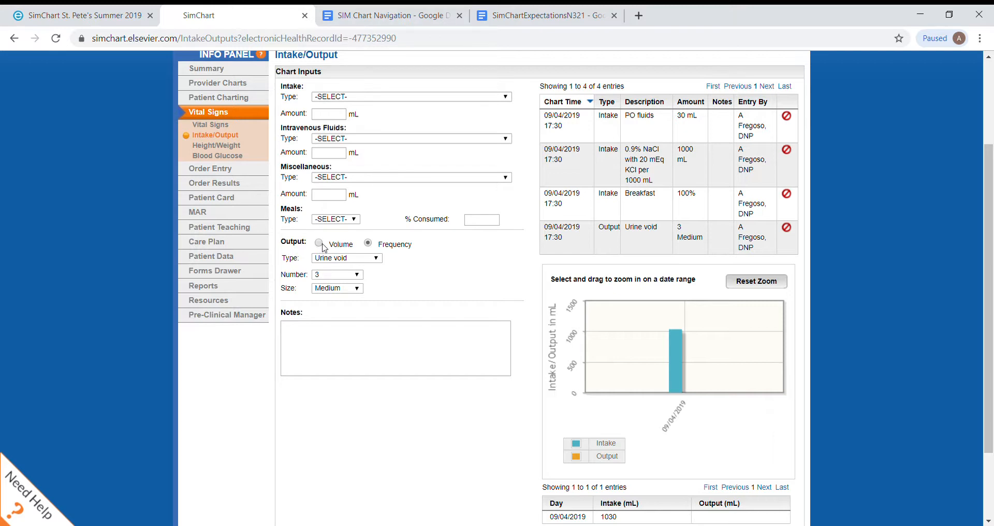
scroll(511, 431, "down", 2)
left_click(499, 449)
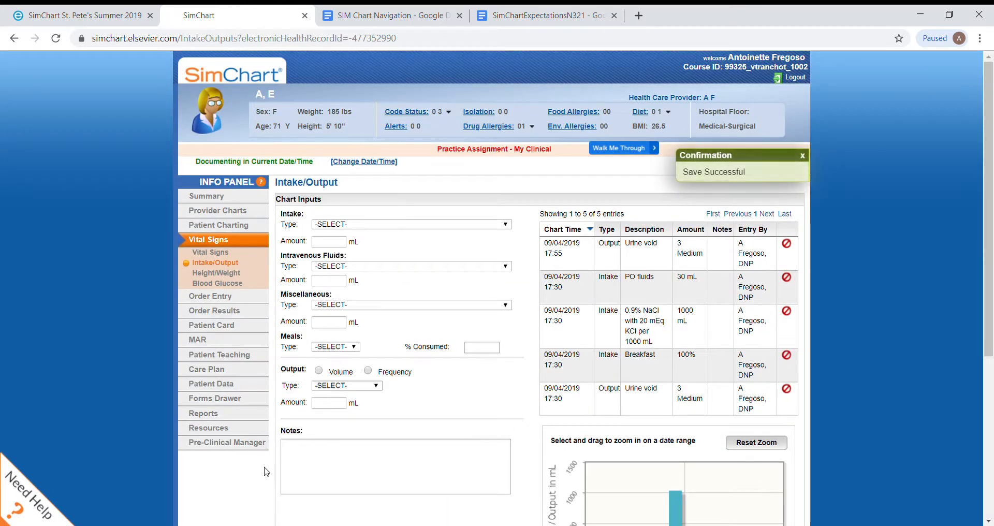
Step: View the Height/Weight chart and the Blood Glucose chart
left_click(238, 273)
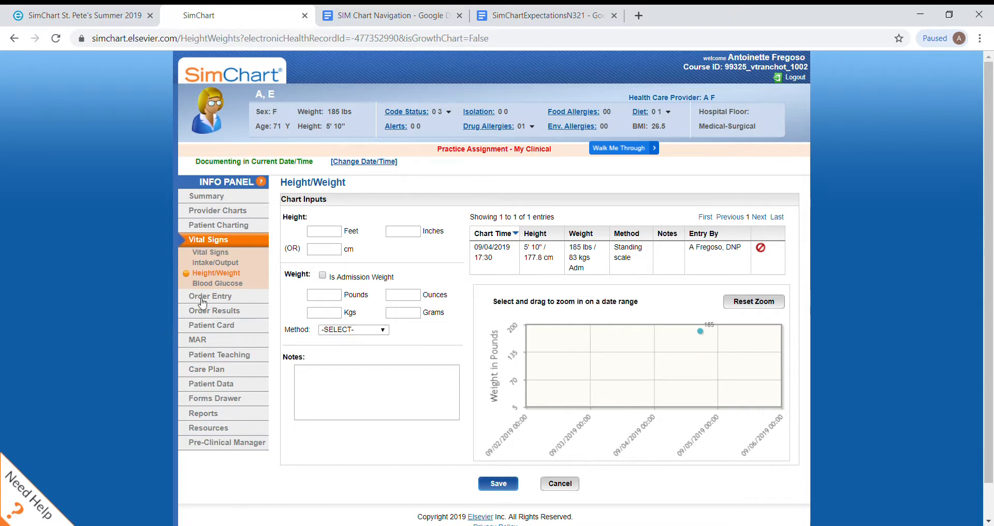
left_click(220, 287)
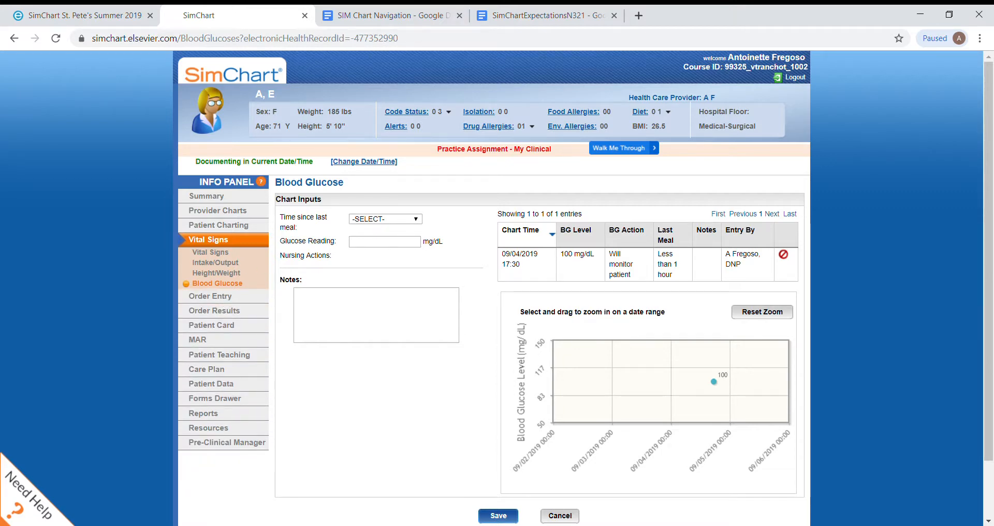
Step: Switch to the SIM Chart Navigation Google Doc and highlight the outline from Special Charts through the Vital Signs bullet in red
left_click(389, 14)
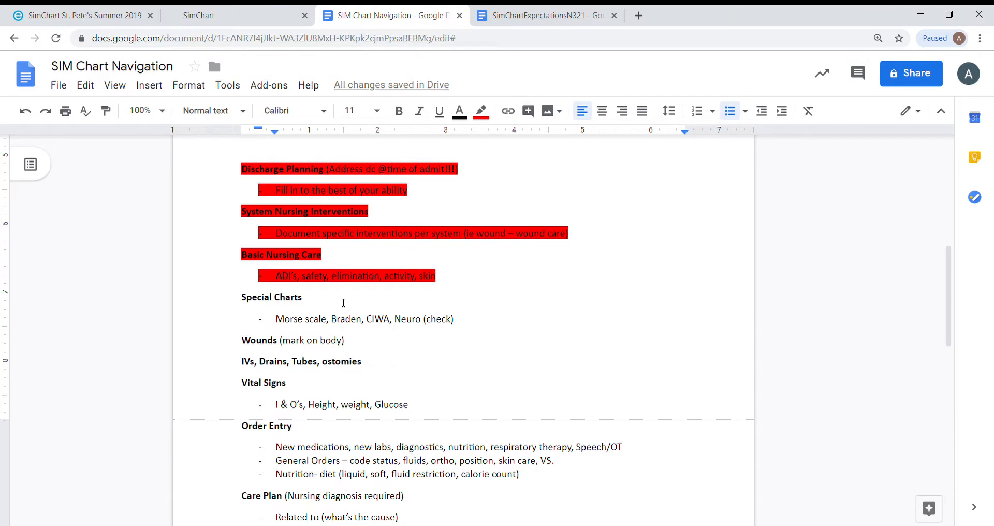
left_click_drag(242, 304, 422, 407)
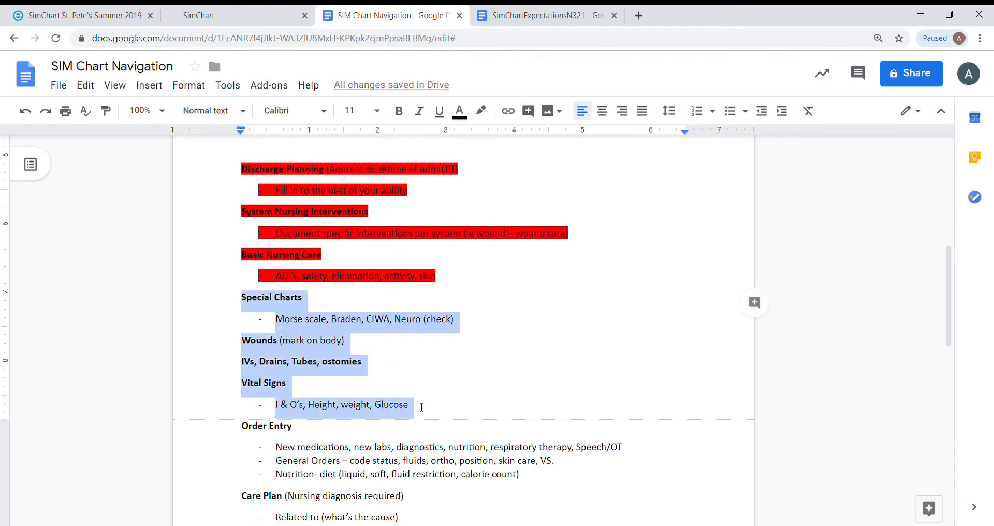
left_click(481, 110)
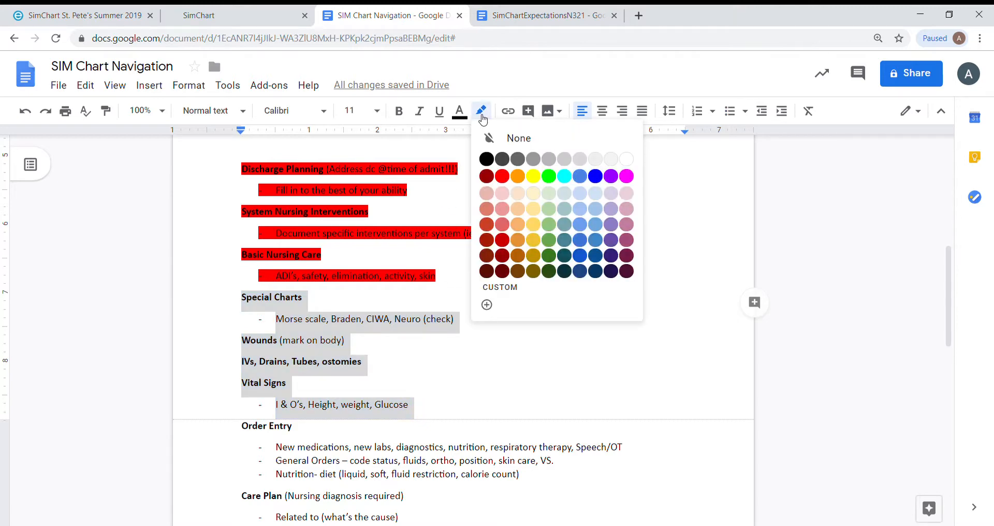
left_click(498, 176)
left_click(362, 405)
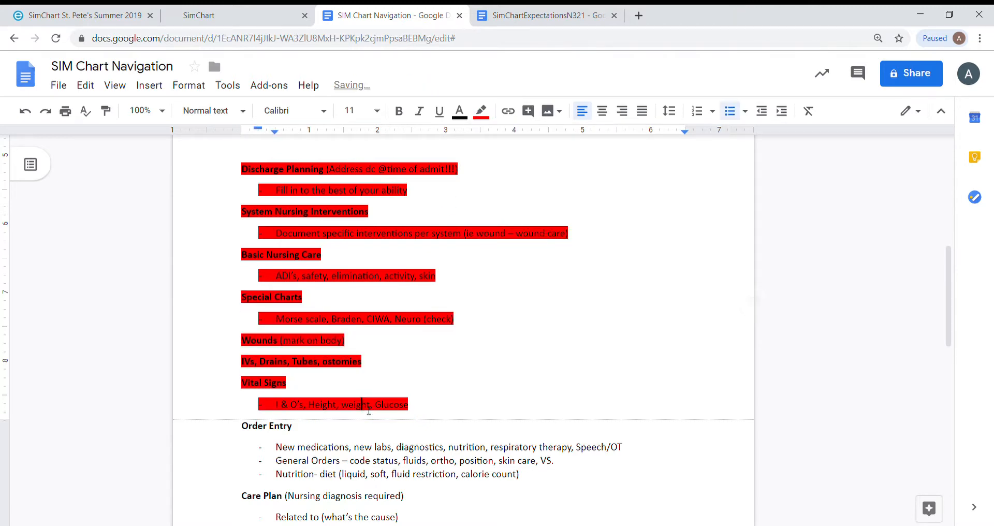
Step: Look over the outline's remaining sections, return to SimChart and expand the Order Entry options
scroll(362, 405, "down", 5)
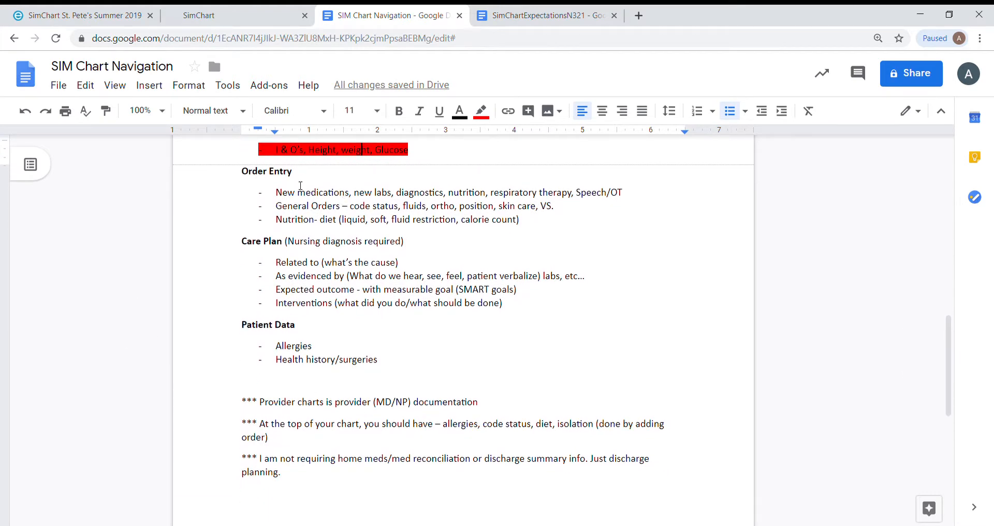
left_click(247, 20)
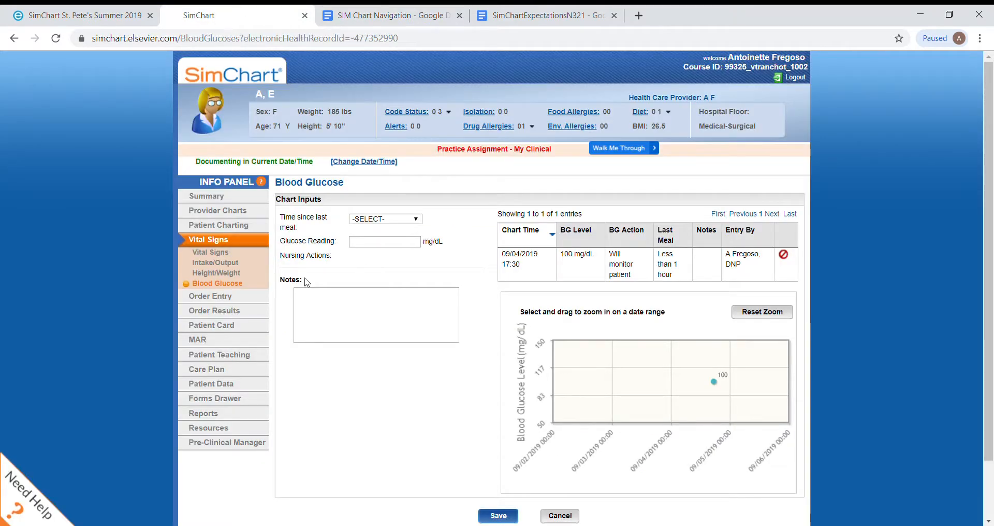
left_click(214, 298)
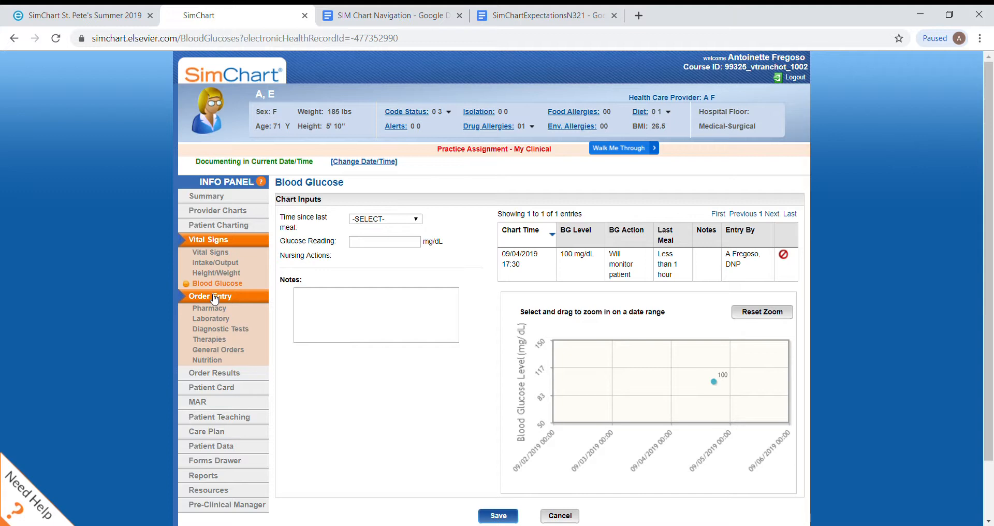
Step: Start a diagnostic test order in the X-Ray Examinations category with order type CT: Chest with Contrast
left_click(215, 329)
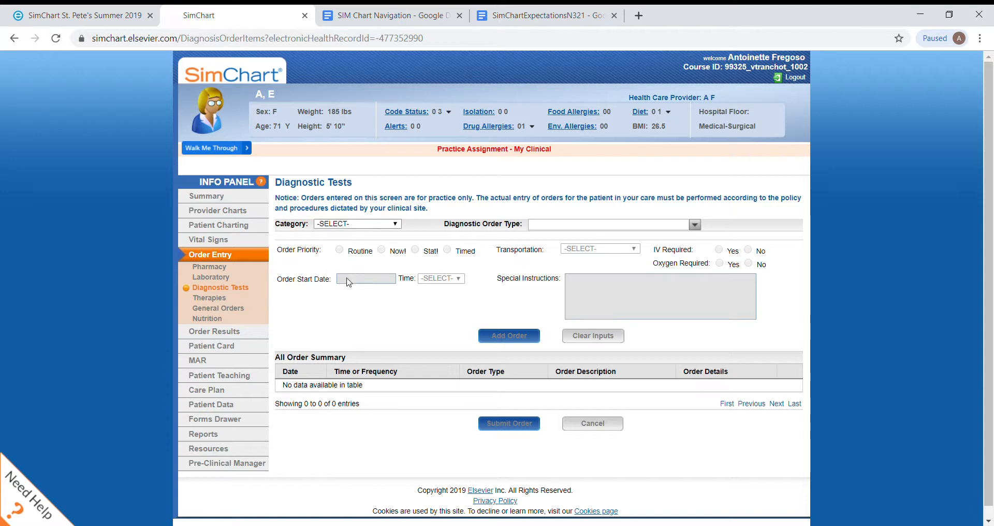
left_click(361, 390)
left_click(621, 226)
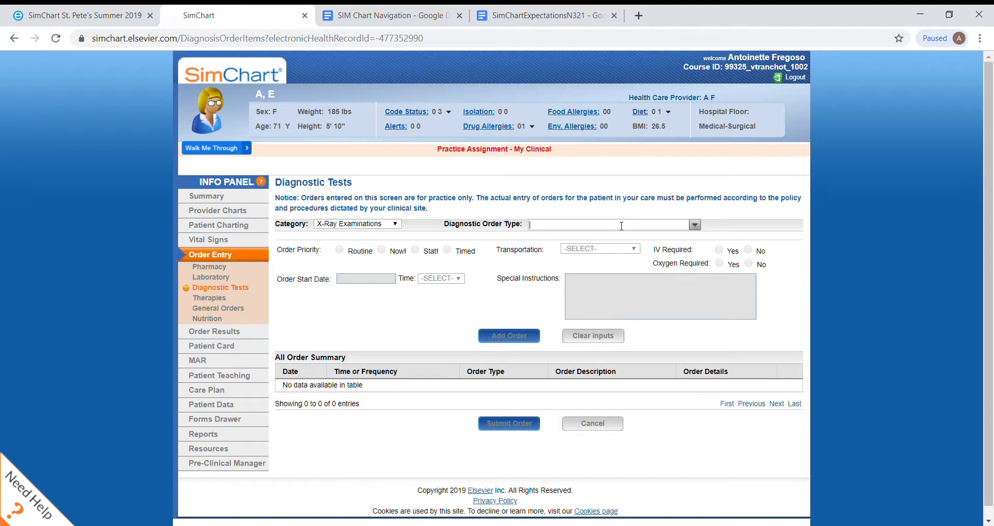
left_click(697, 225)
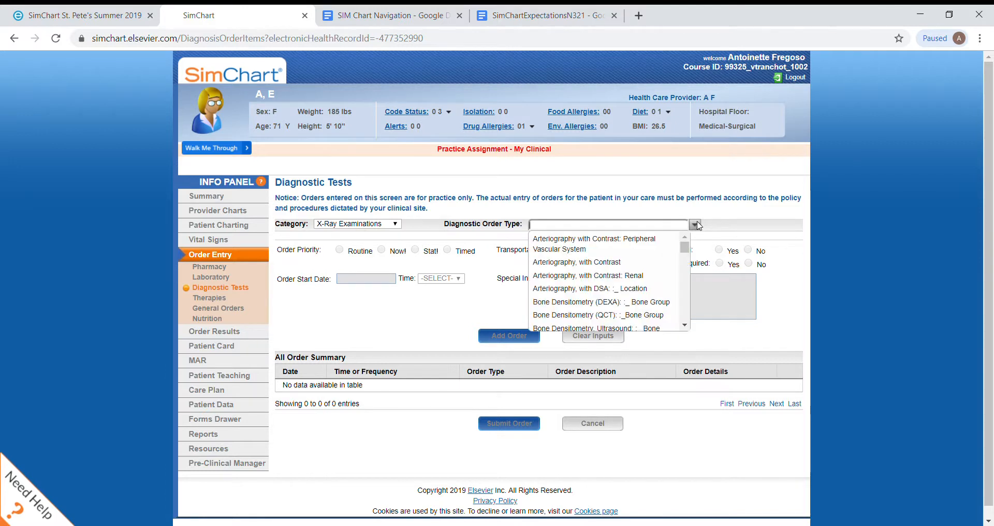
left_click_drag(686, 255, 687, 288)
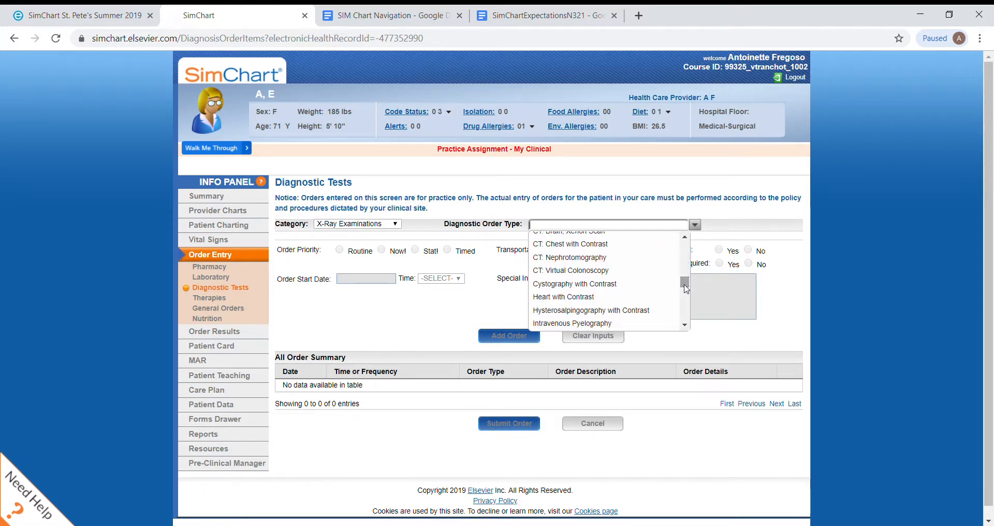
left_click(611, 244)
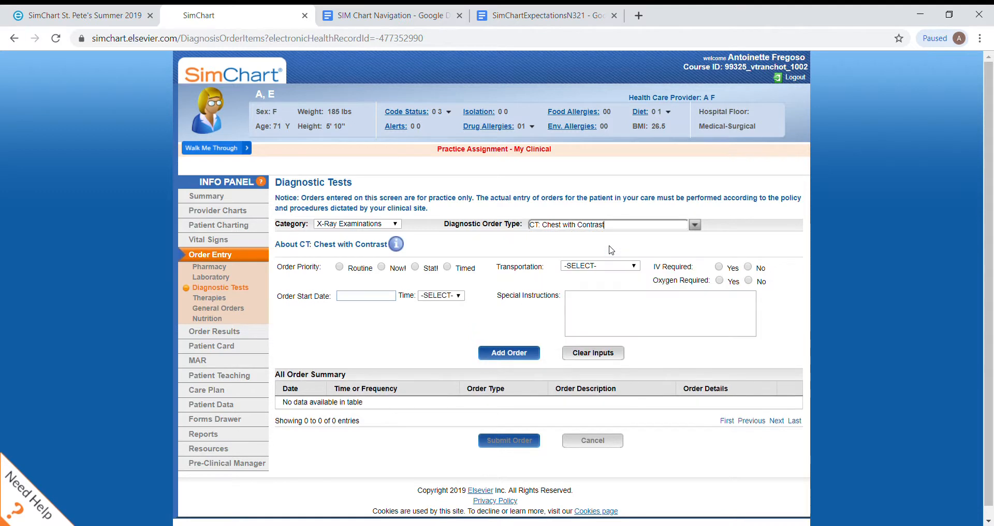
Step: Add the chest CT order as Routine, Wheelchair transport, IV required Yes, oxygen required No, starting 09/03/2019 at 03:15
left_click(340, 268)
left_click(605, 270)
left_click(586, 300)
left_click(720, 267)
left_click(359, 297)
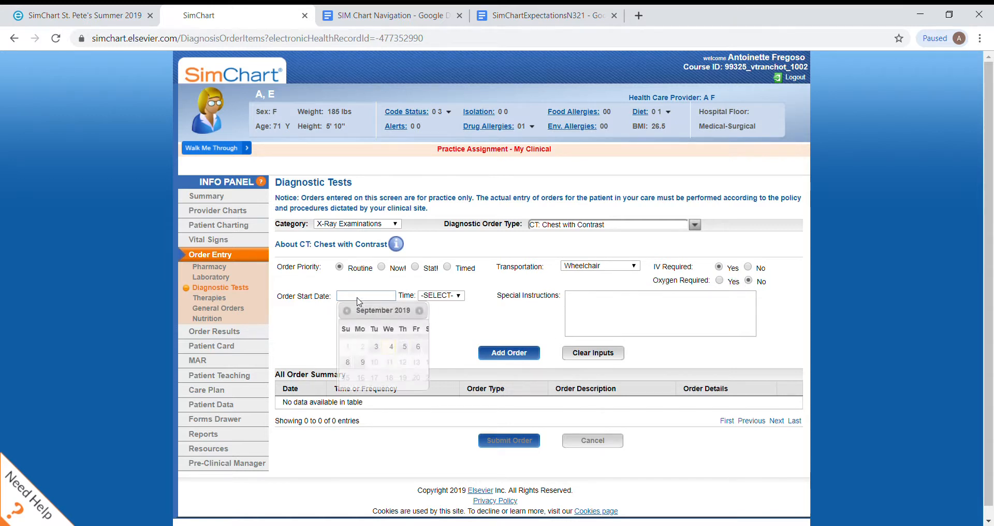
left_click(389, 348)
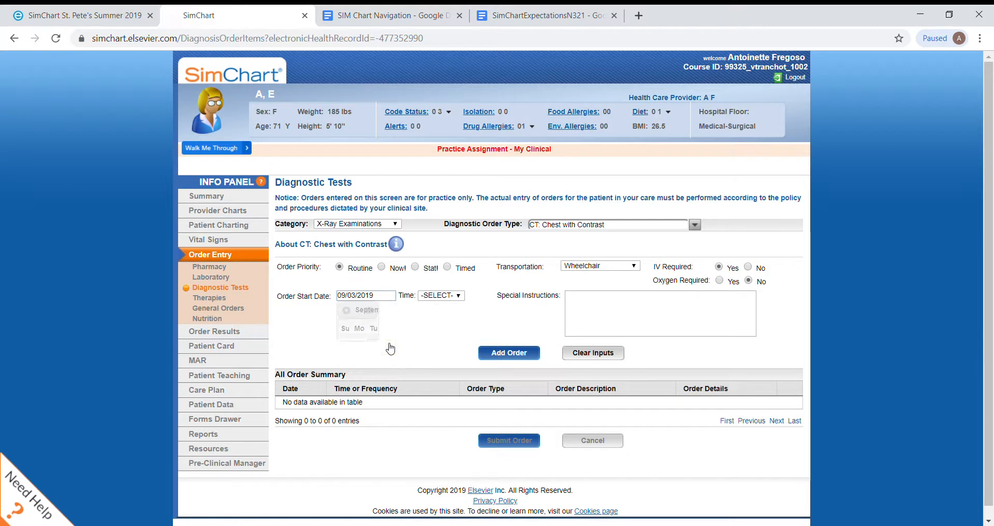
left_click(440, 287)
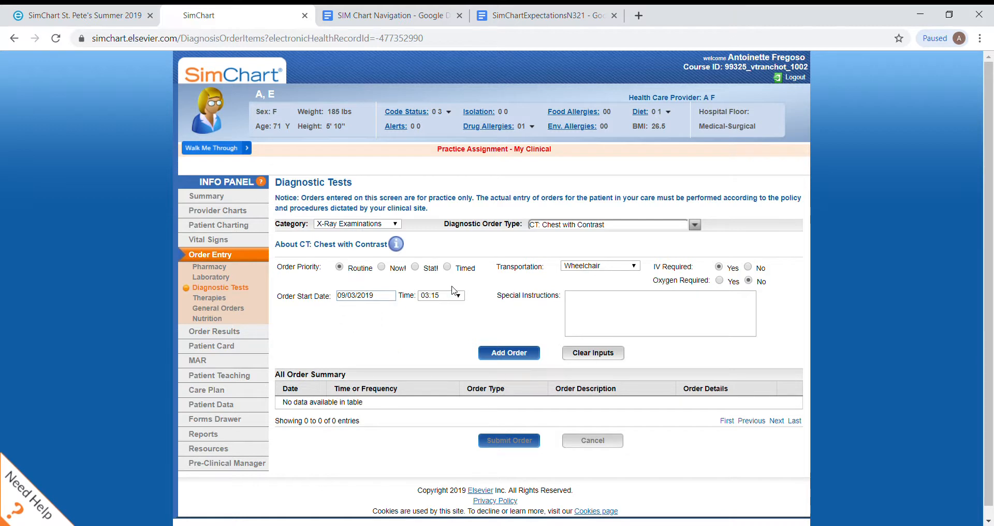
left_click(510, 354)
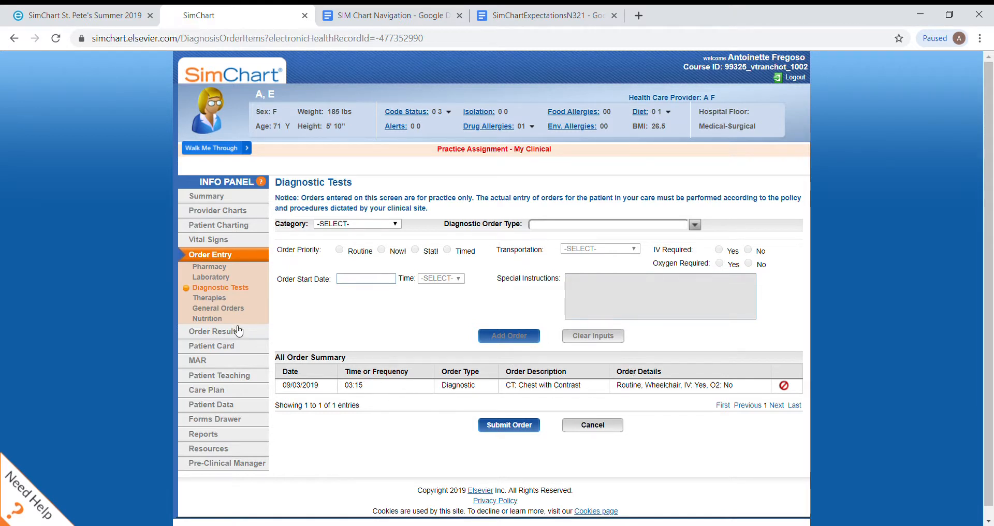
Step: Start a Therapies order with order type Physical Therapy and select Evaluate and Treat
left_click(222, 300)
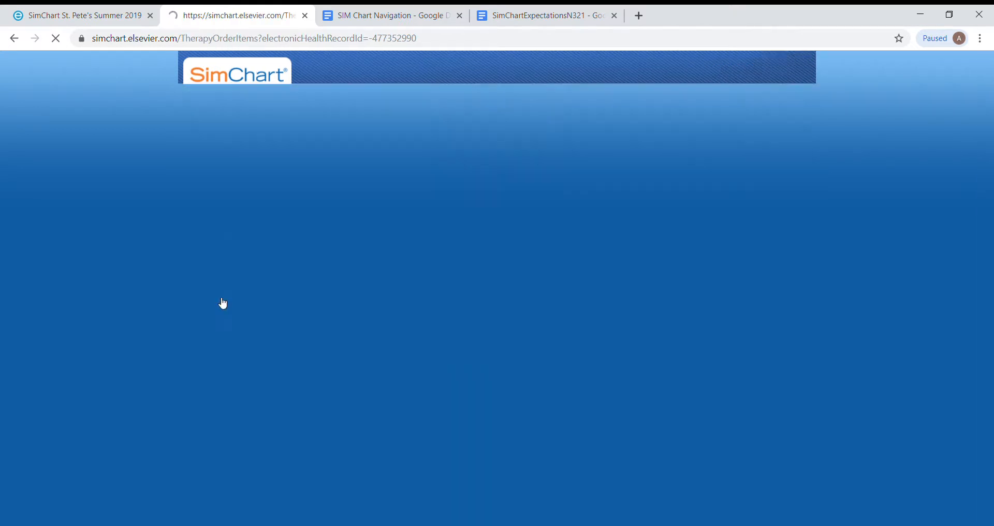
left_click(398, 227)
left_click(383, 290)
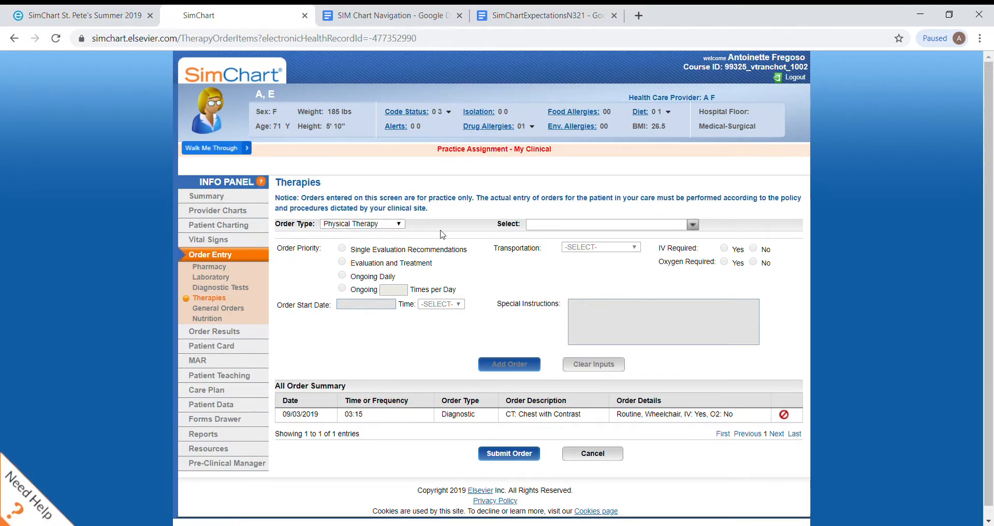
left_click(211, 267)
left_click(446, 308)
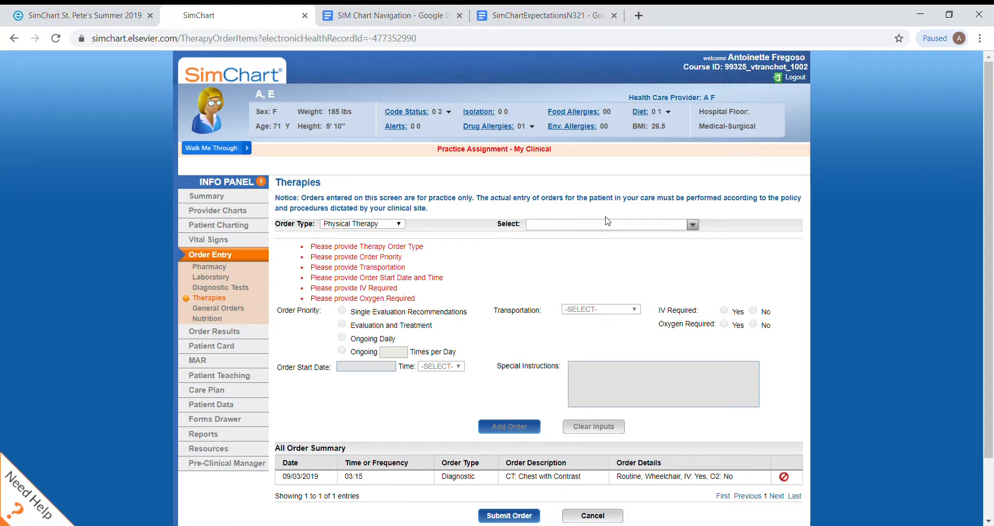
left_click(693, 225)
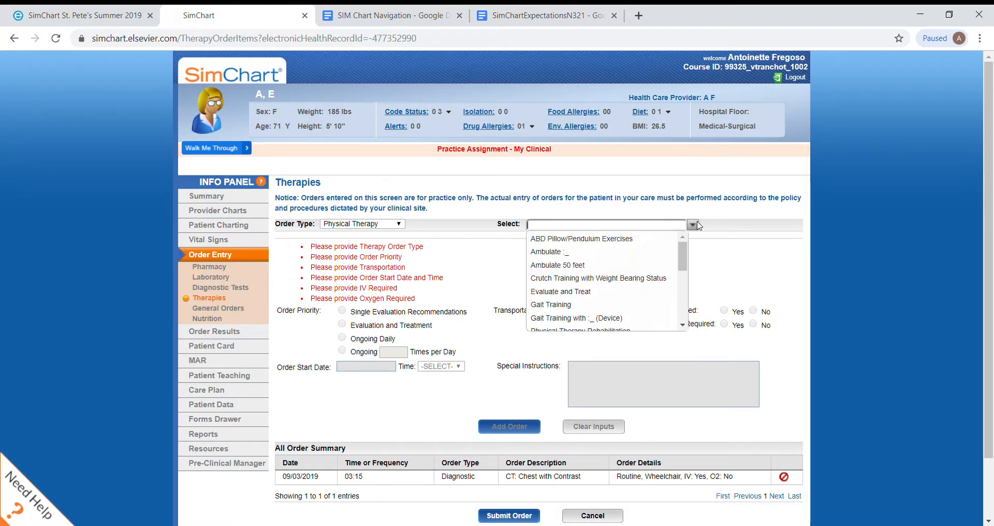
left_click(590, 292)
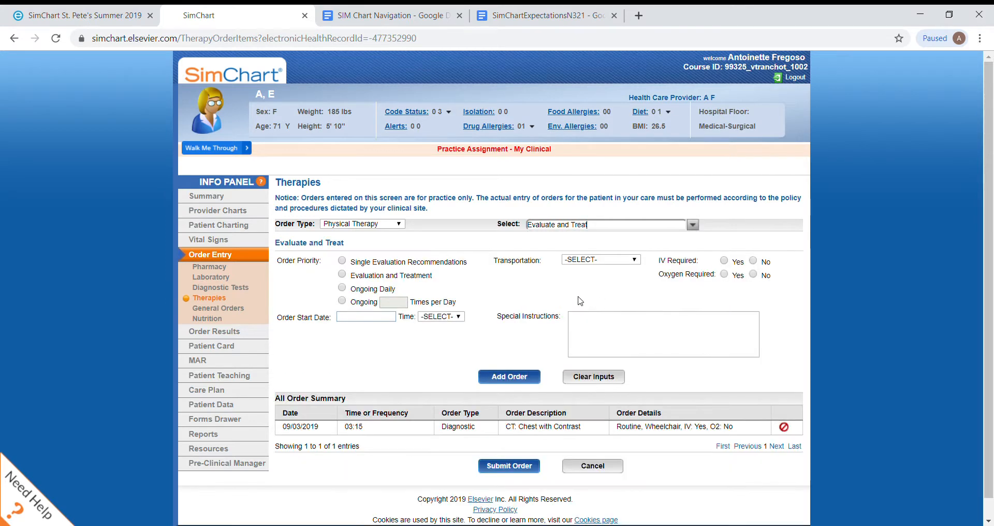
Step: Add the therapy order with priority Evaluation and Treatment, No Assist transport, IV and oxygen No, starting 09/03/2019 at 02:00
left_click(342, 275)
left_click(600, 384)
left_click(754, 261)
left_click(507, 374)
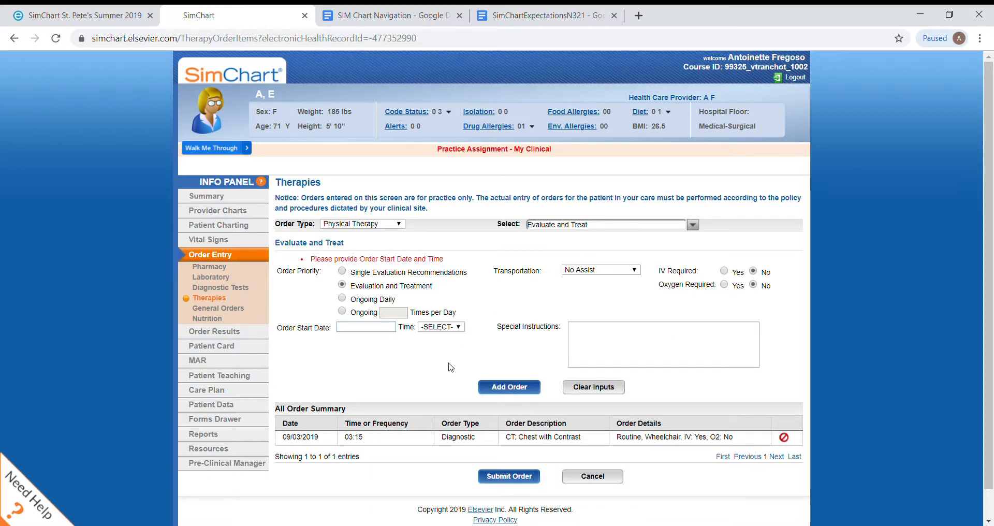
left_click(348, 327)
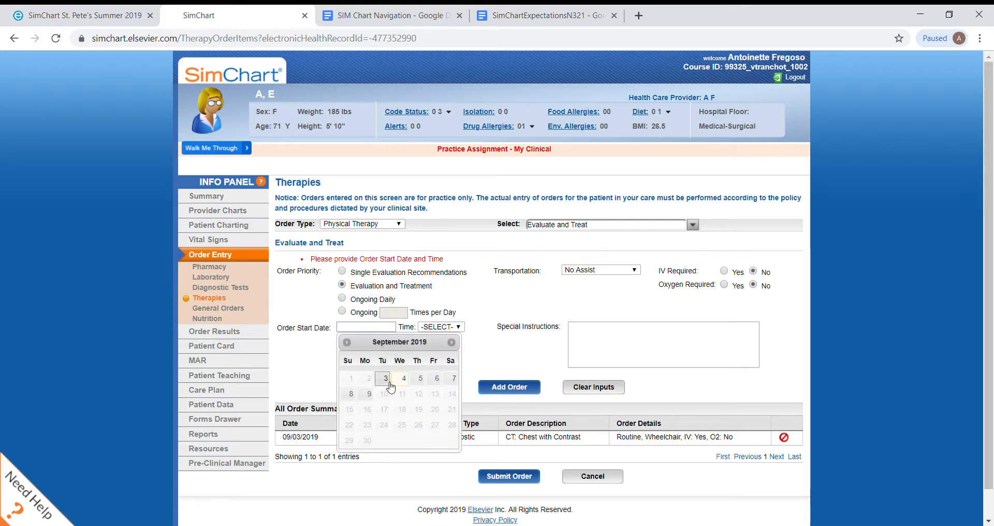
left_click(386, 379)
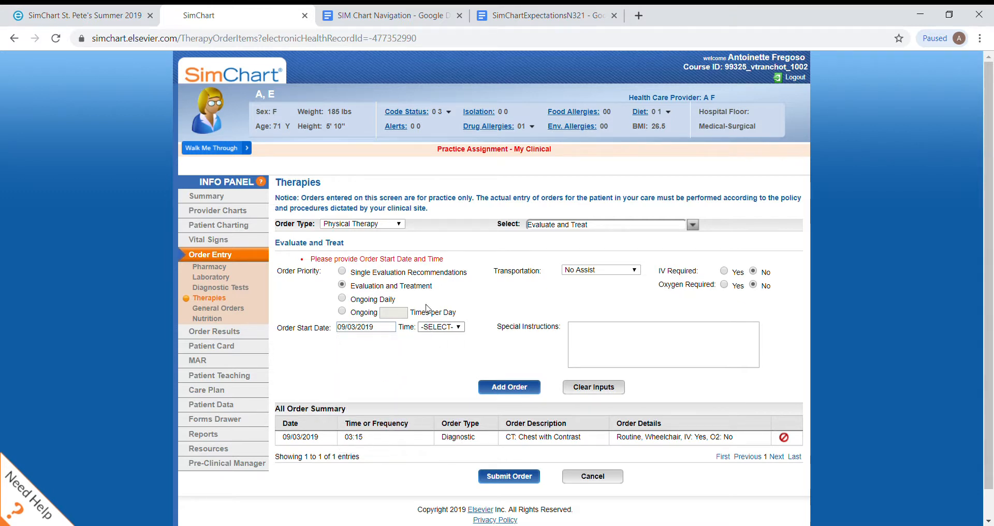
left_click(444, 185)
left_click(508, 389)
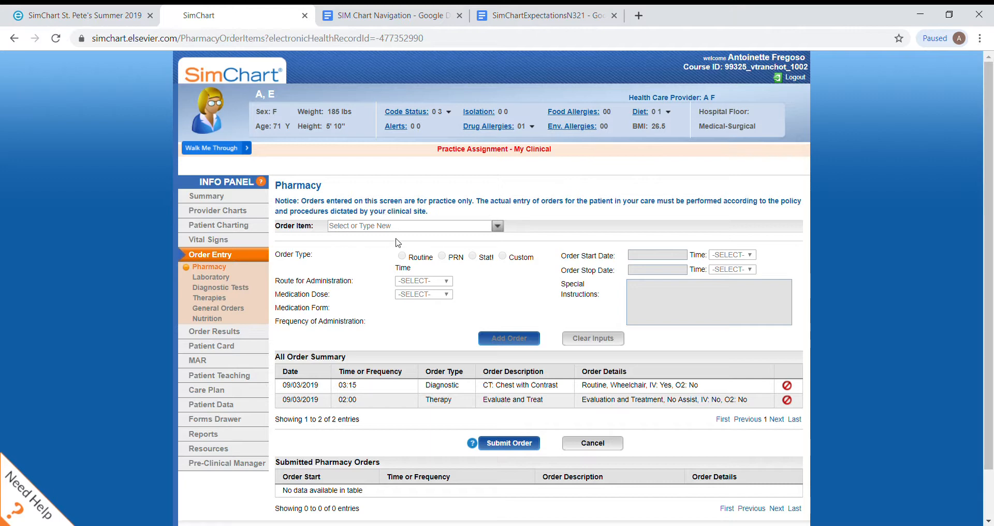
scroll(399, 243, "down", 1)
left_click(404, 174)
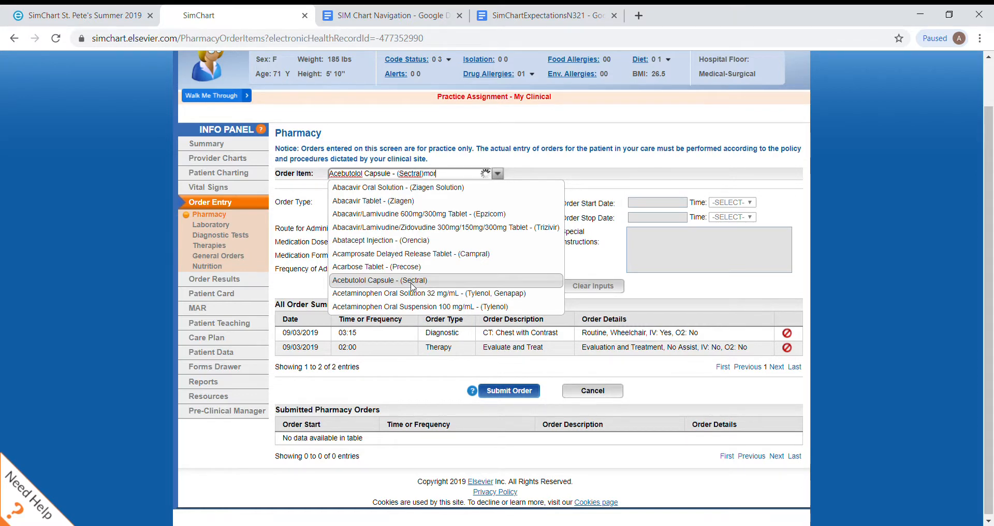
type("mo")
left_click(413, 280)
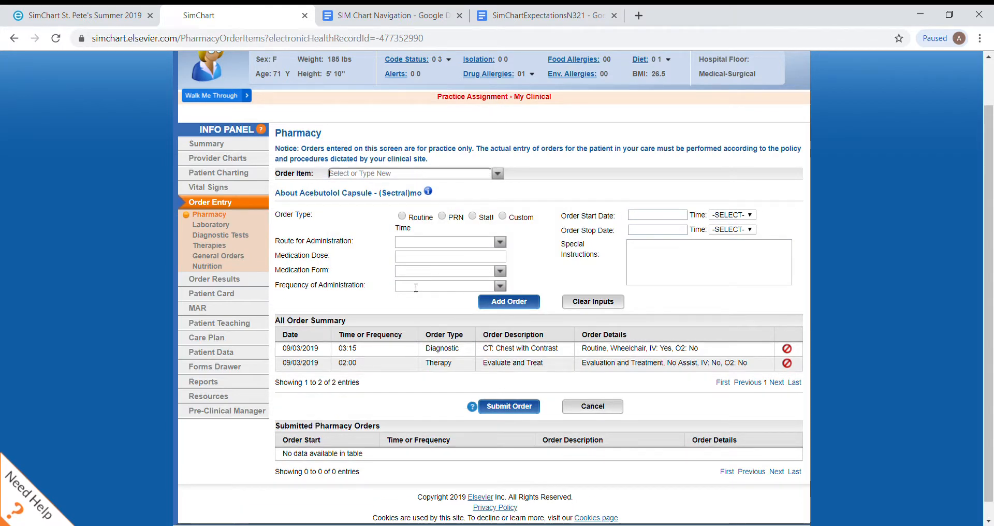
type("o")
key("BackSpace")
key("BackSpace")
key("BackSpace")
key("BackSpace")
key("BackSpace")
key("BackSpace")
key("BackSpace")
key("BackSpace")
key("BackSpace")
key("BackSpace")
key("BackSpace")
key("BackSpace")
key("BackSpace")
key("BackSpace")
key("BackSpace")
key("BackSpace")
key("BackSpace")
key("BackSpace")
key("BackSpace")
key("BackSpace")
key("BackSpace")
key("BackSpace")
key("BackSpace")
key("BackSpace")
key("BackSpace")
key("BackSpace")
Step: Choose Hydromorphone Tablet - (Dilaudid) as the pharmacy order item and set the order type to PRN
type("mor")
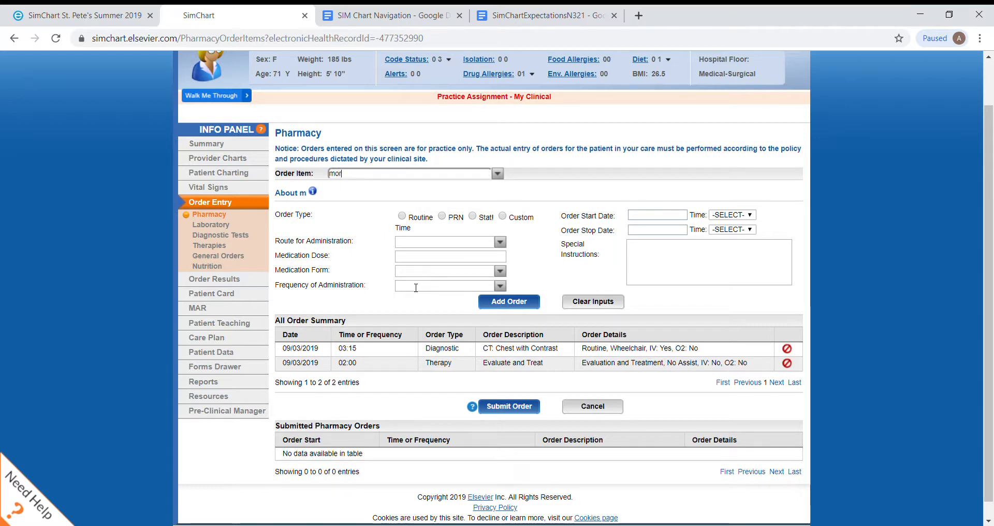
type("hin")
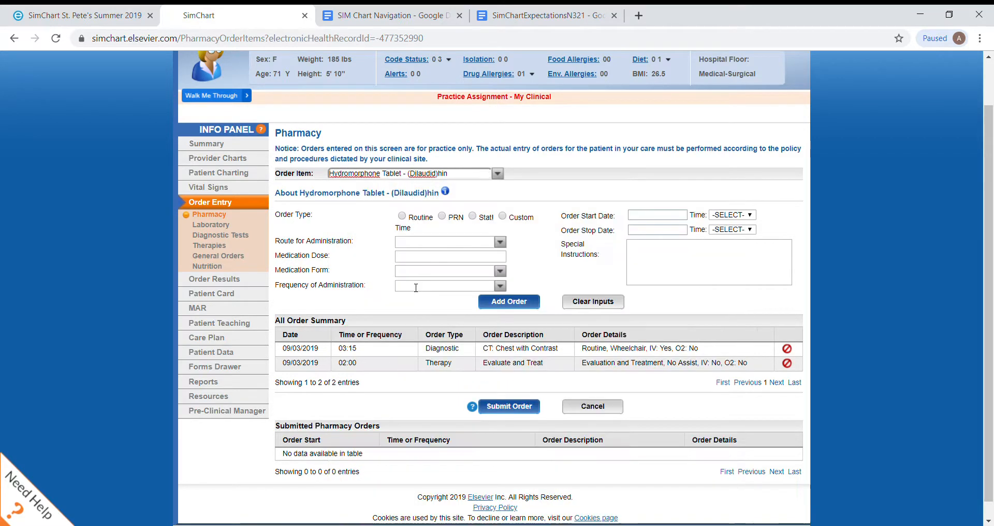
key("BackSpace")
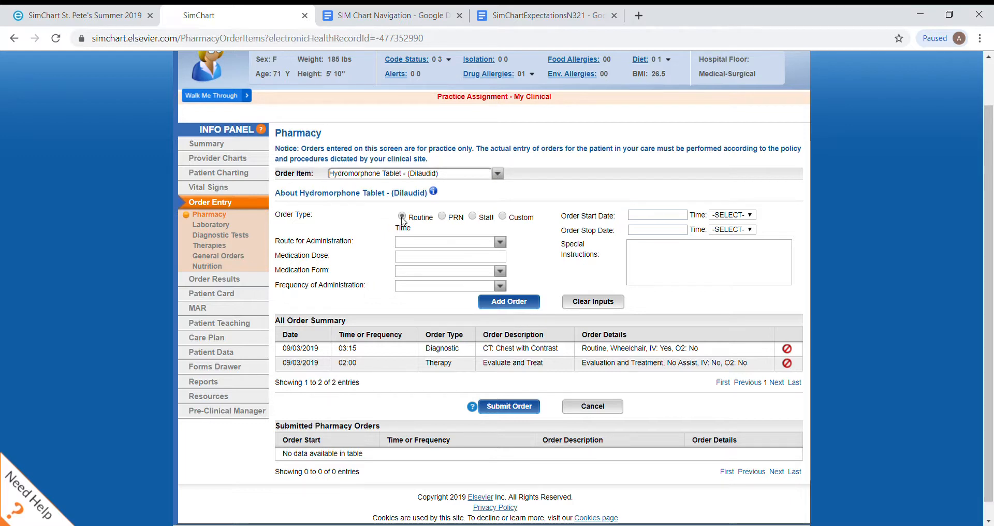
left_click(443, 216)
Step: Set the hydromorphone order's route for administration to po and its medication dose to 1
left_click(441, 242)
left_click(487, 242)
type("Buccal")
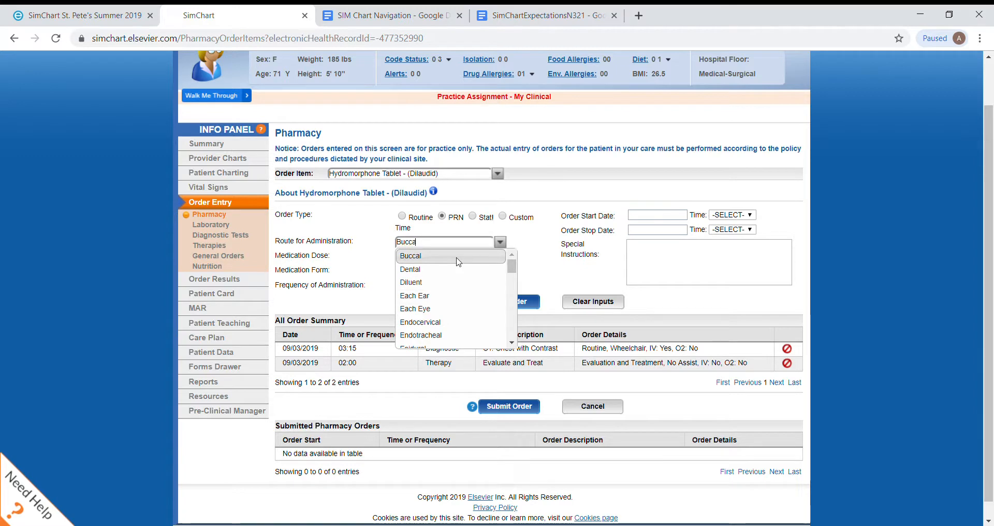
key("BackSpace")
key("BackSpace")
key("BackSpace")
key("BackSpace")
key("BackSpace")
type("po")
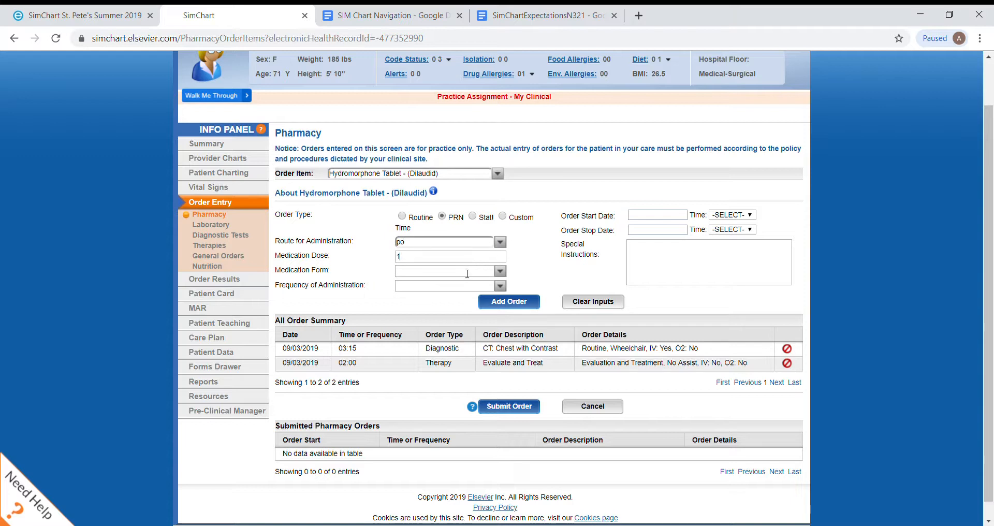
Step: Set the medication form of the hydromorphone order to Tablet
left_click(499, 272)
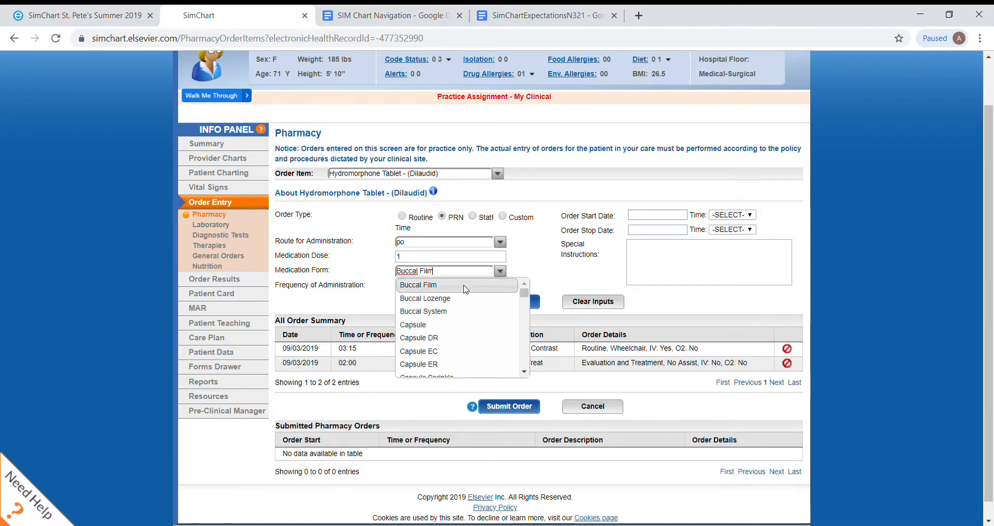
left_click_drag(525, 293, 530, 346)
left_click(525, 285)
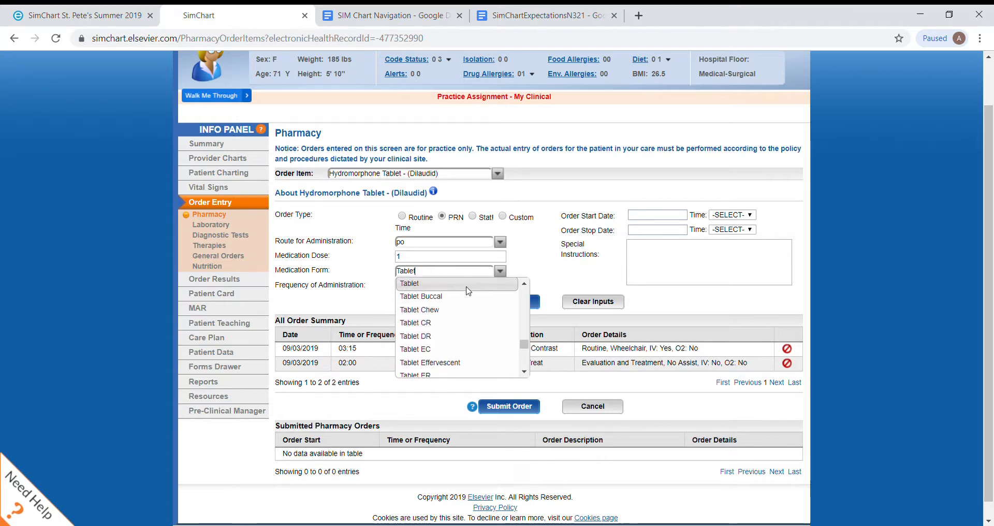
left_click(484, 282)
Step: Set the hydromorphone order's frequency of administration to 4 Times/Day PRN
left_click(498, 288)
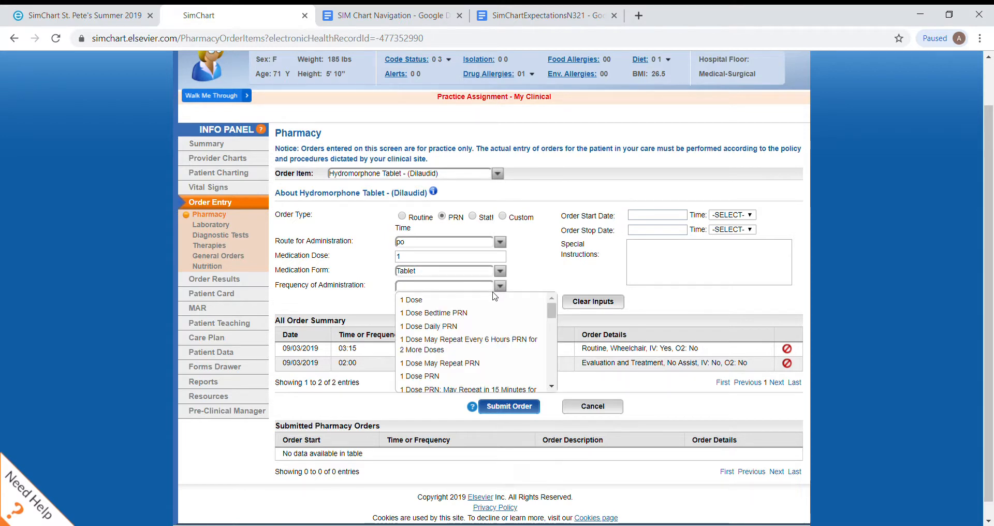
left_click(479, 288)
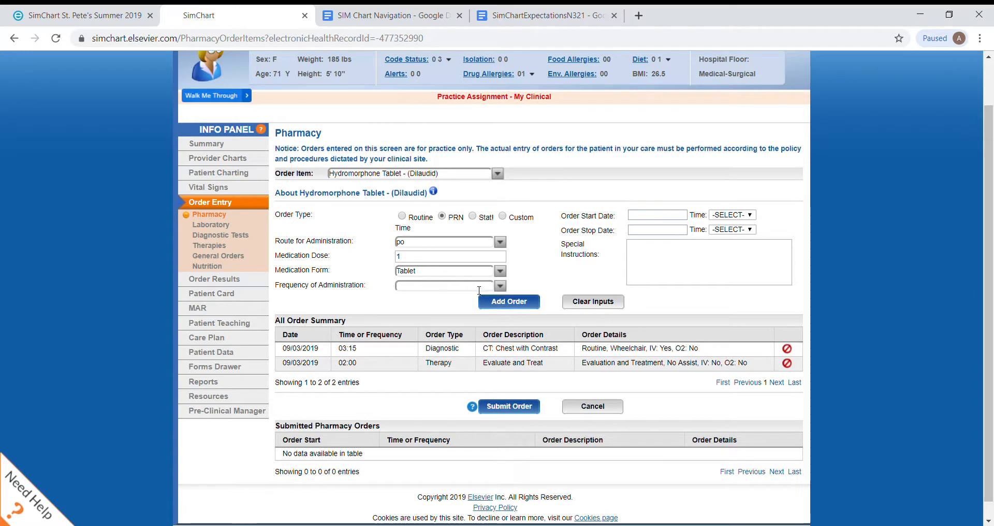
key("BackSpace")
key("BackSpace")
left_click(501, 287)
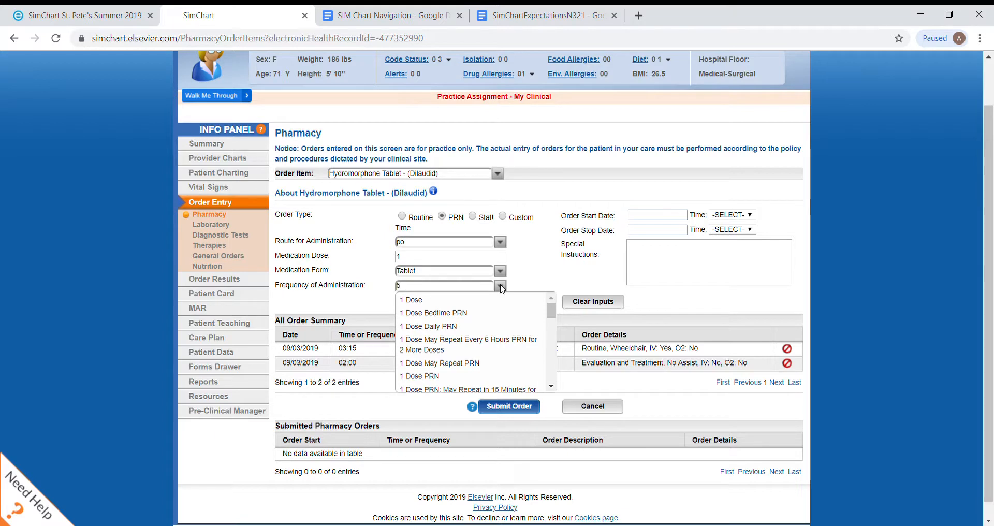
type("4 Times/Day PRN")
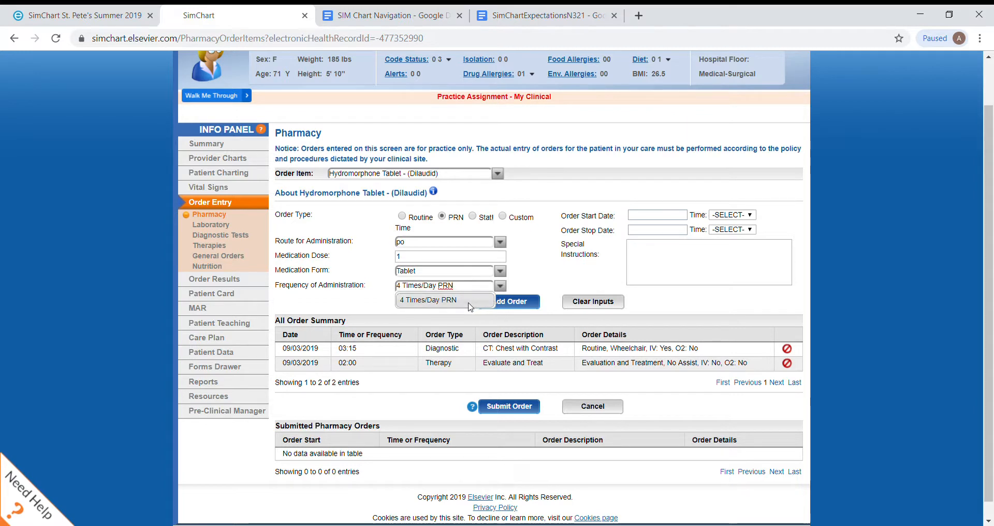
left_click(470, 305)
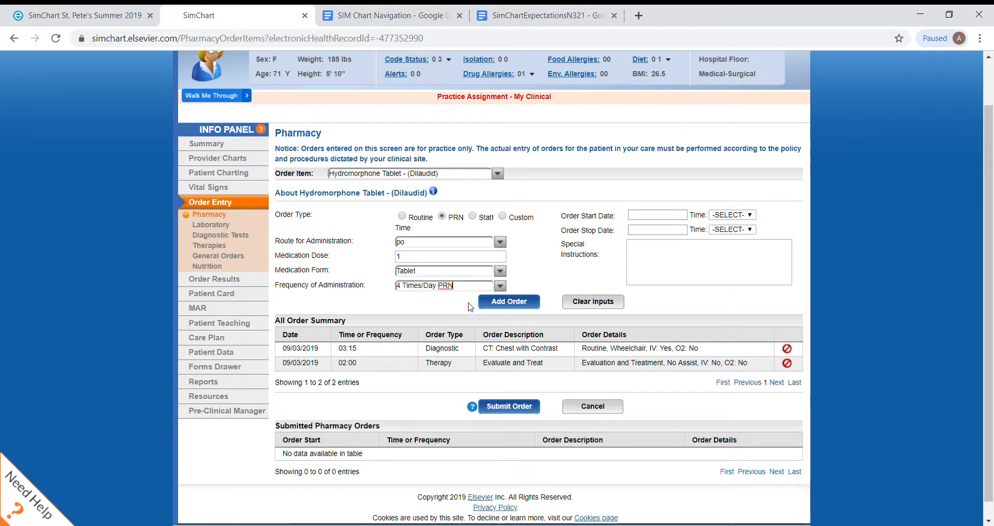
Step: Set the hydromorphone order to start on 09/03/2019 at 00:00 and stop on 09/05/2019 at 03:15
left_click(666, 218)
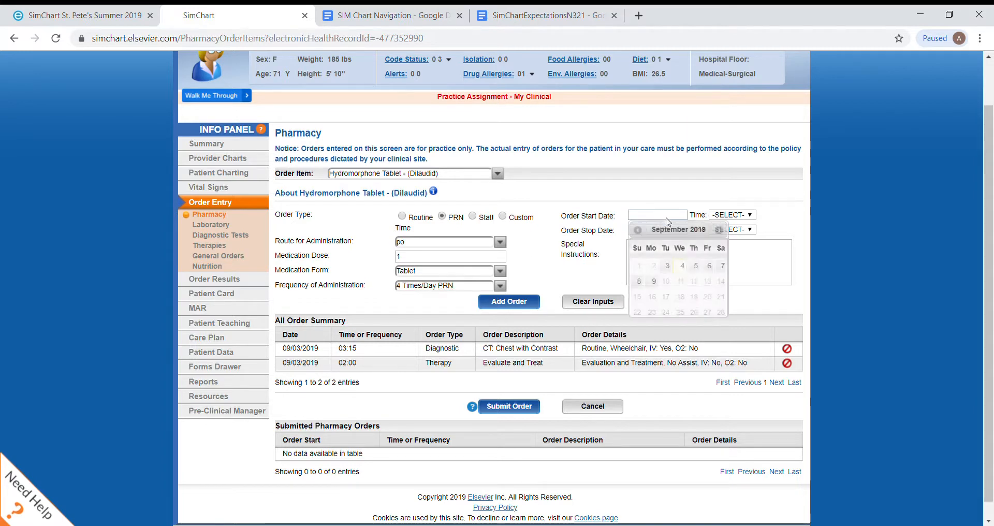
left_click(667, 266)
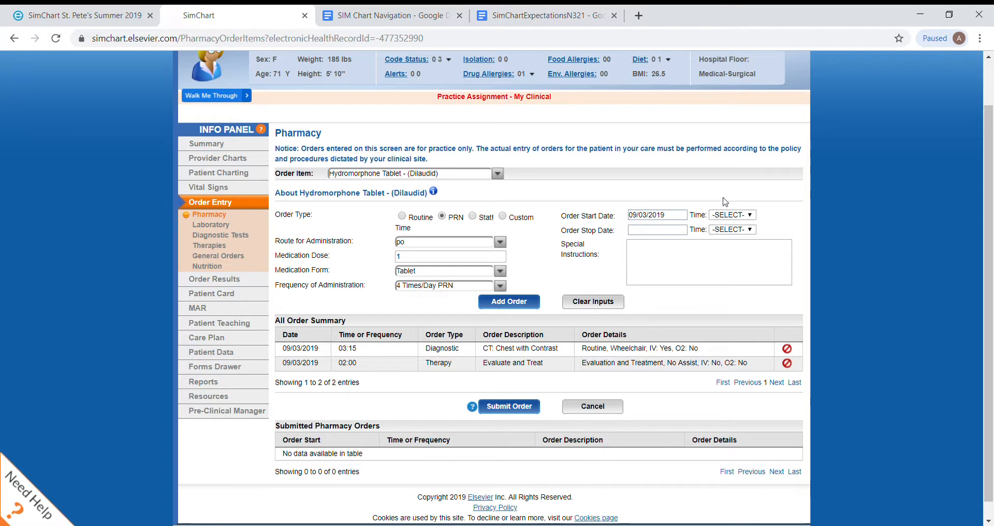
left_click(721, 215)
left_click(720, 247)
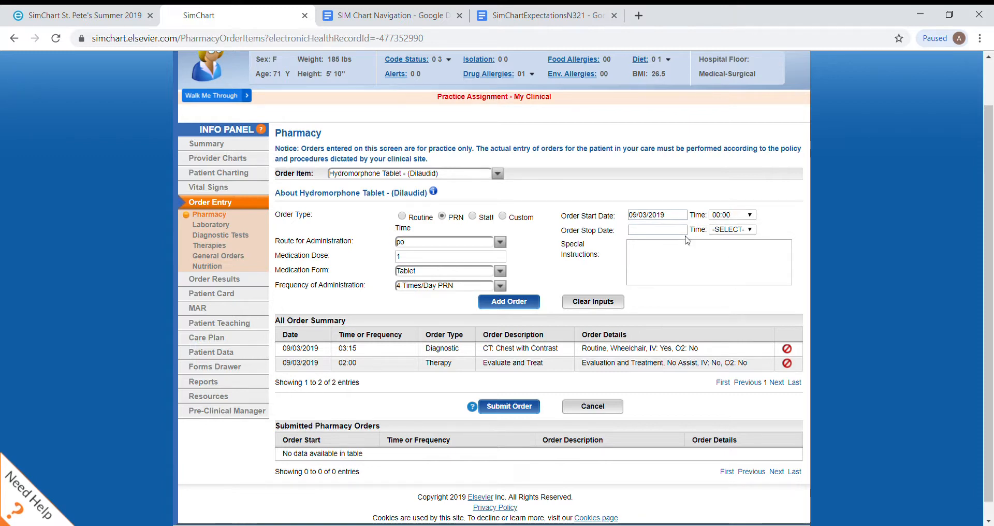
left_click(670, 230)
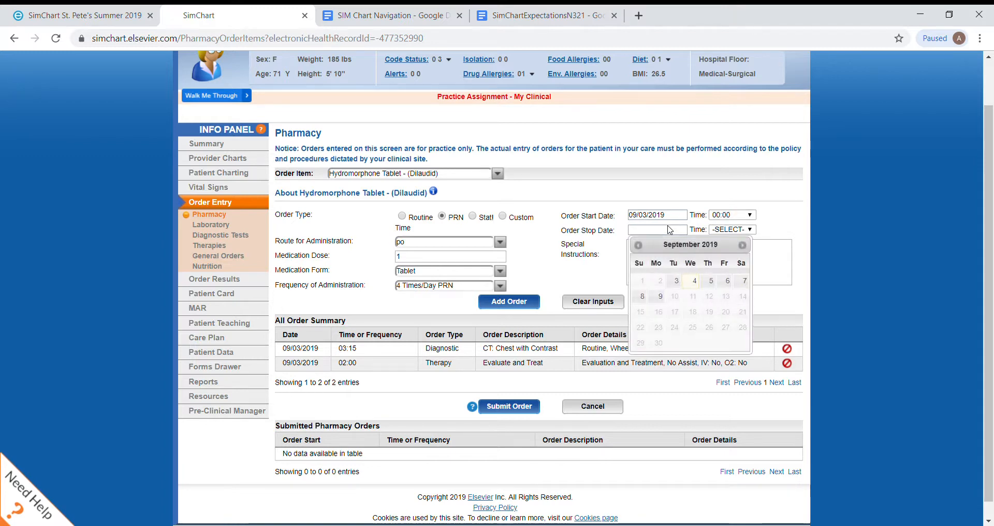
left_click(710, 282)
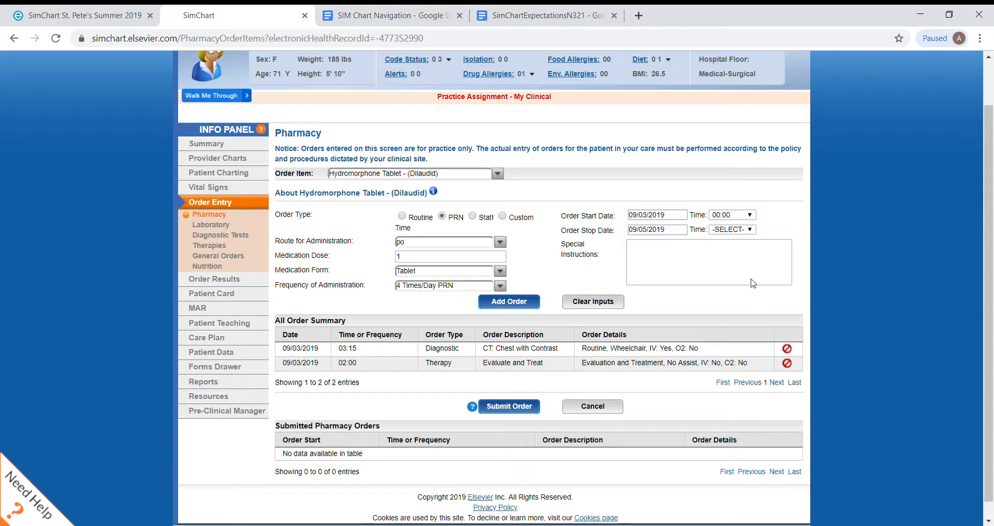
left_click(736, 318)
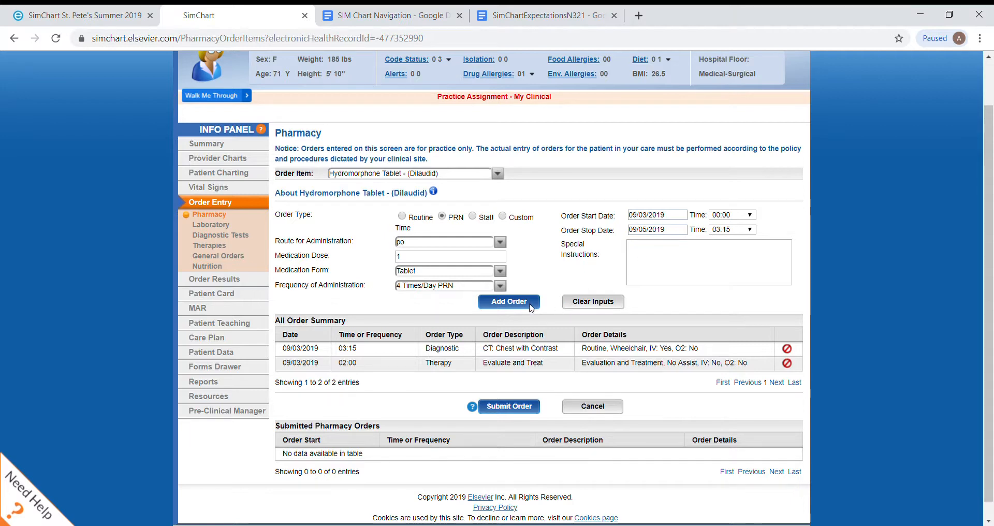
Step: Add the hydromorphone order to the order summary and submit all pending orders
left_click(513, 302)
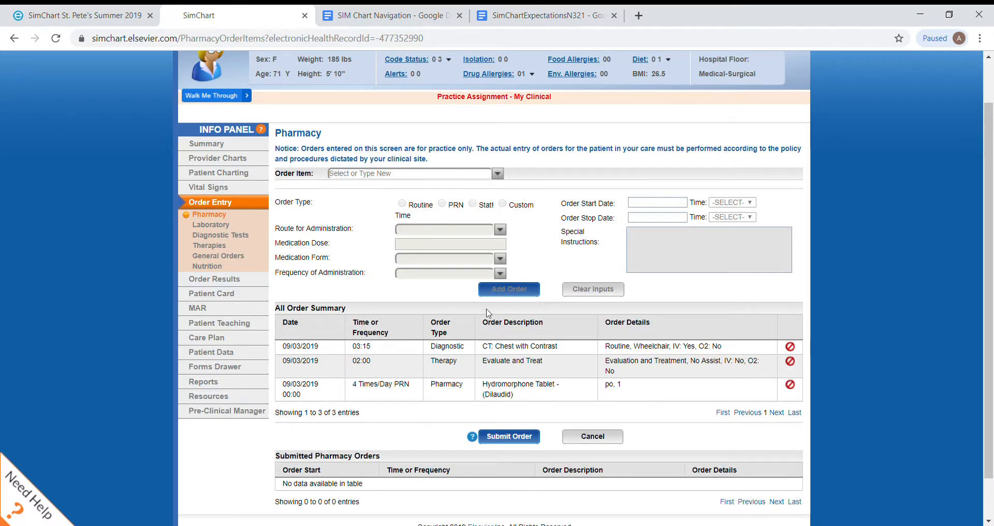
scroll(399, 350, "down", 2)
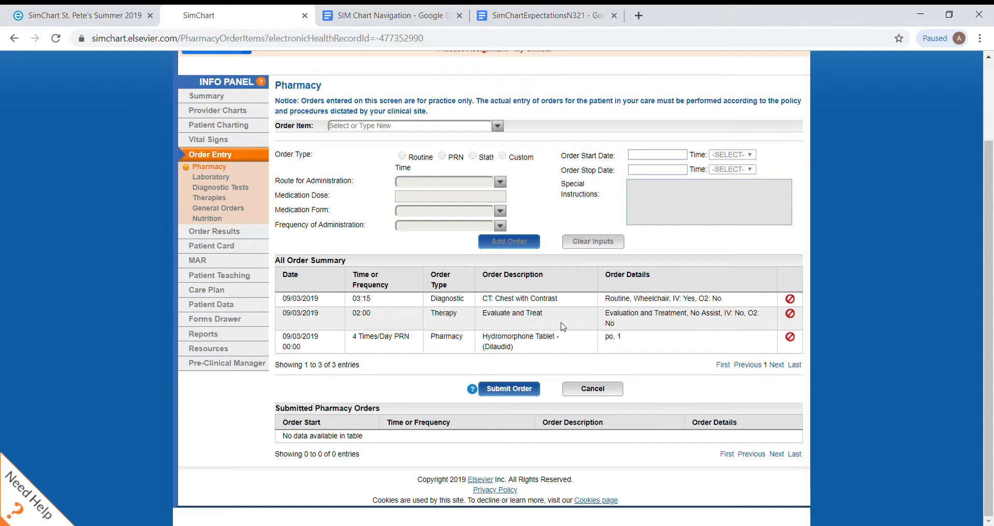
left_click(527, 389)
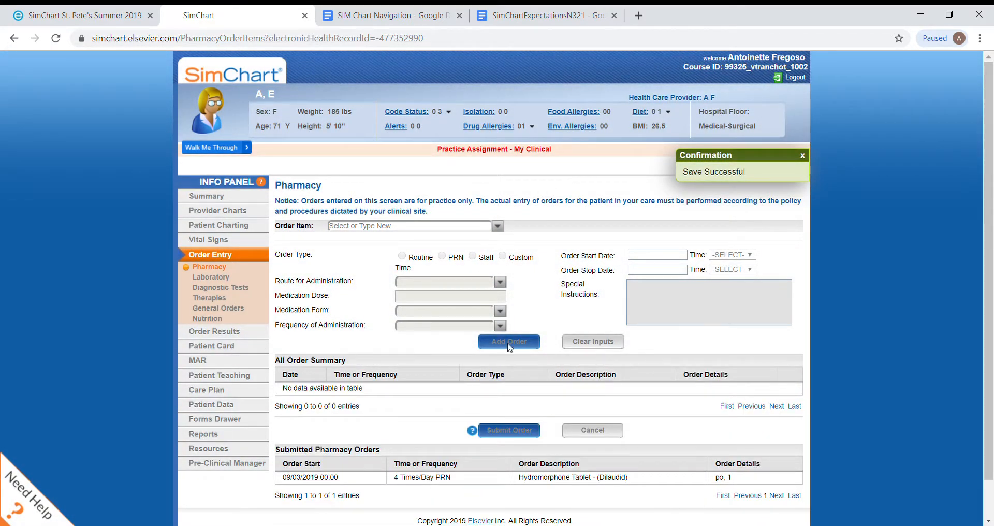
Step: Review the submitted pharmacy orders and the patient's order results
scroll(528, 399, "down", 1)
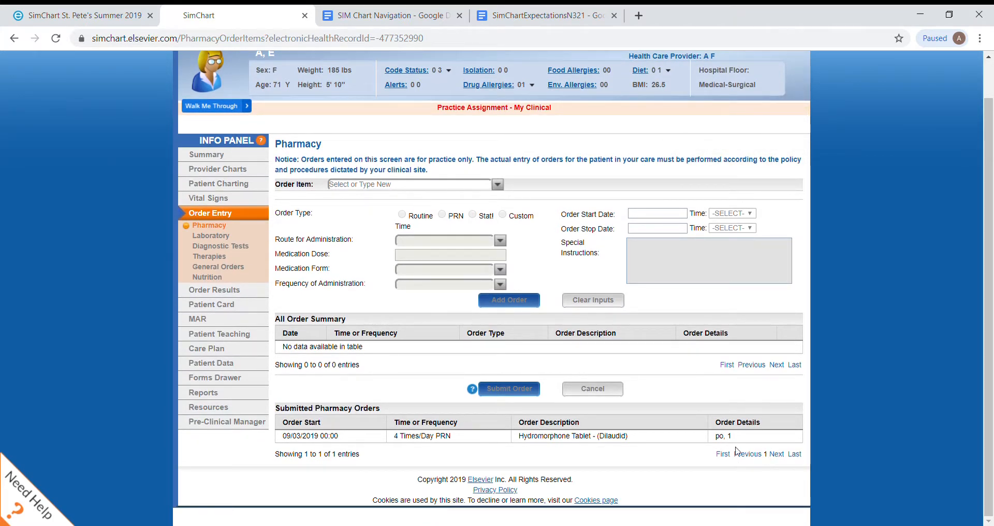
left_click(220, 291)
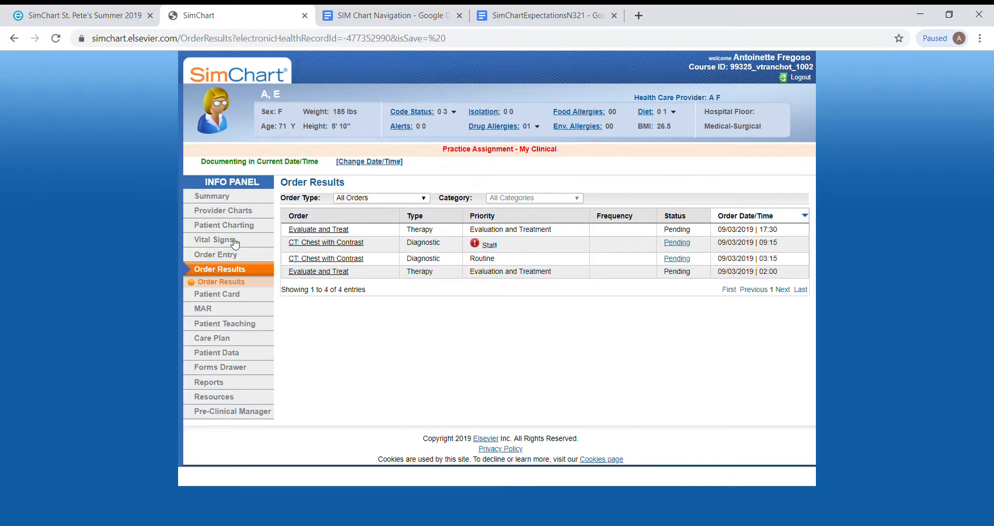
Step: Start a nutrition order of type Diet and choose Clear Liquid Diet
left_click(232, 256)
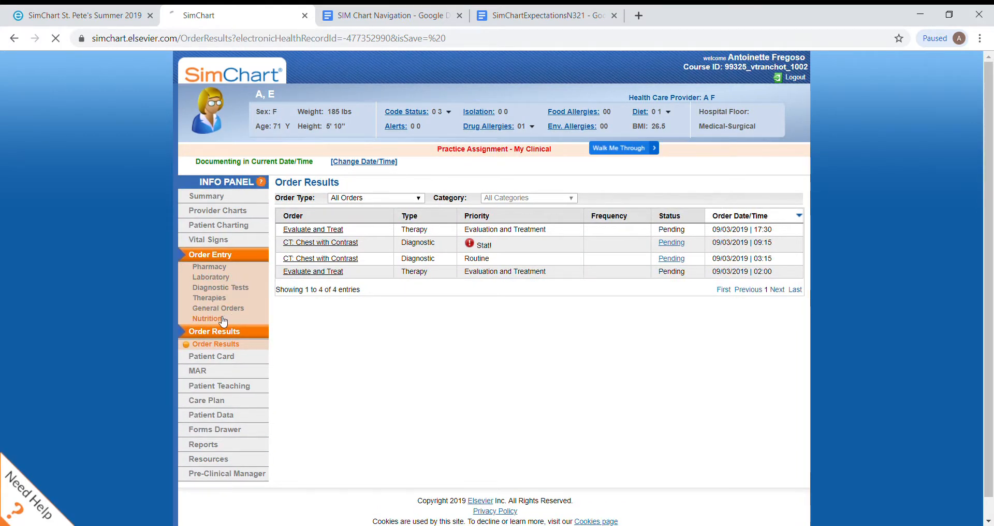
left_click(223, 319)
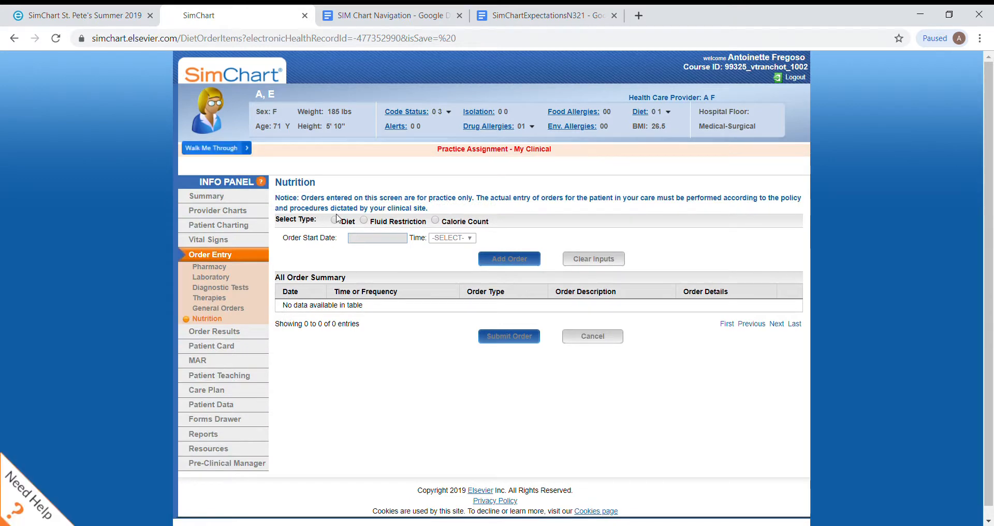
left_click(336, 221)
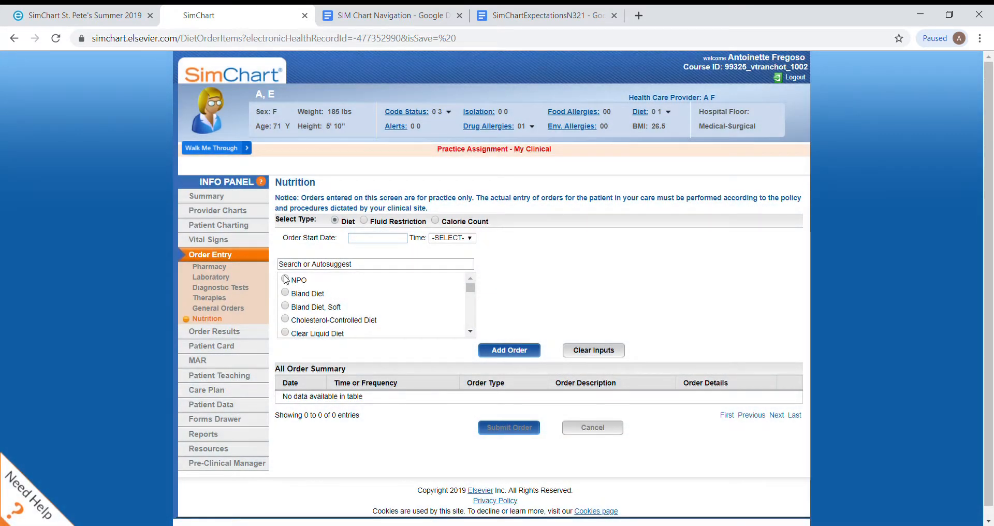
left_click(285, 279)
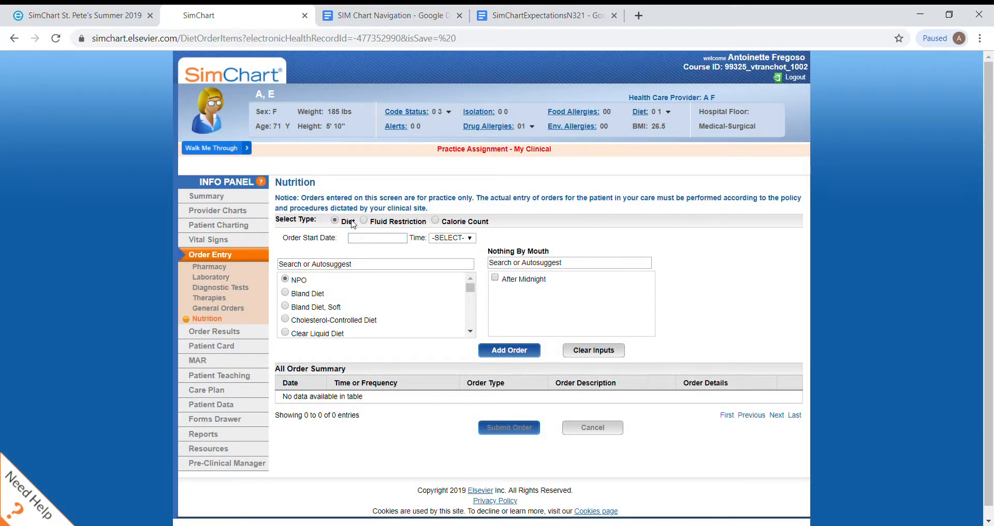
left_click(286, 333)
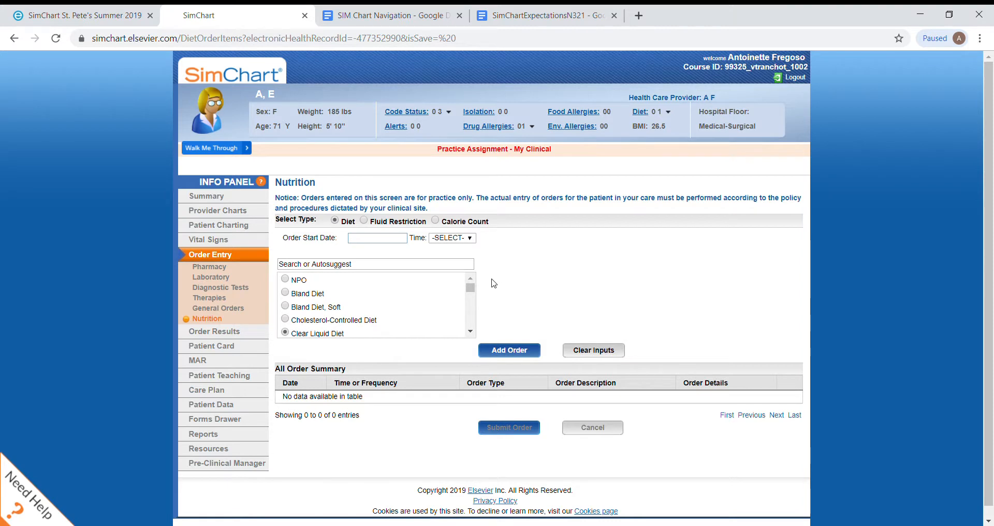
Step: Set the clear liquid diet order to start on 09/04/2019 at 00:45, then add and submit it
left_click(521, 357)
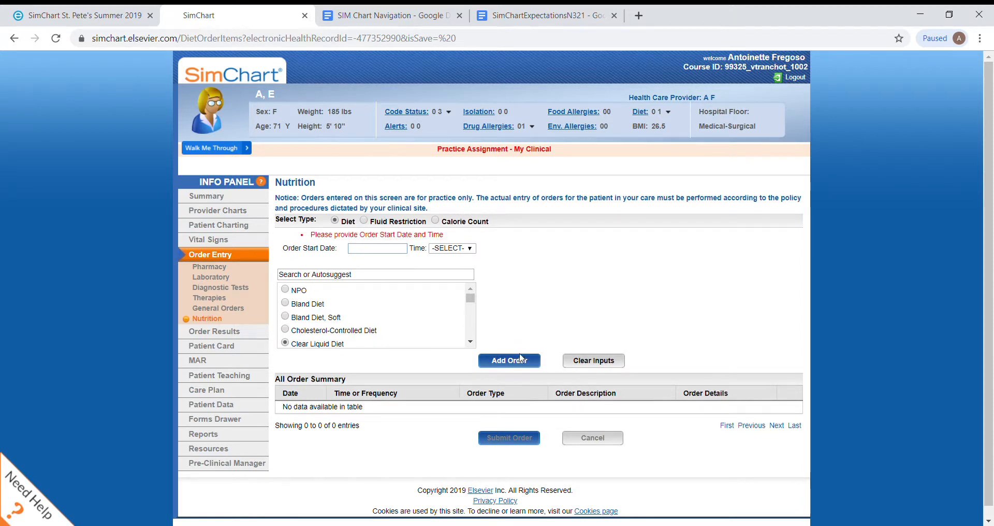
left_click(375, 250)
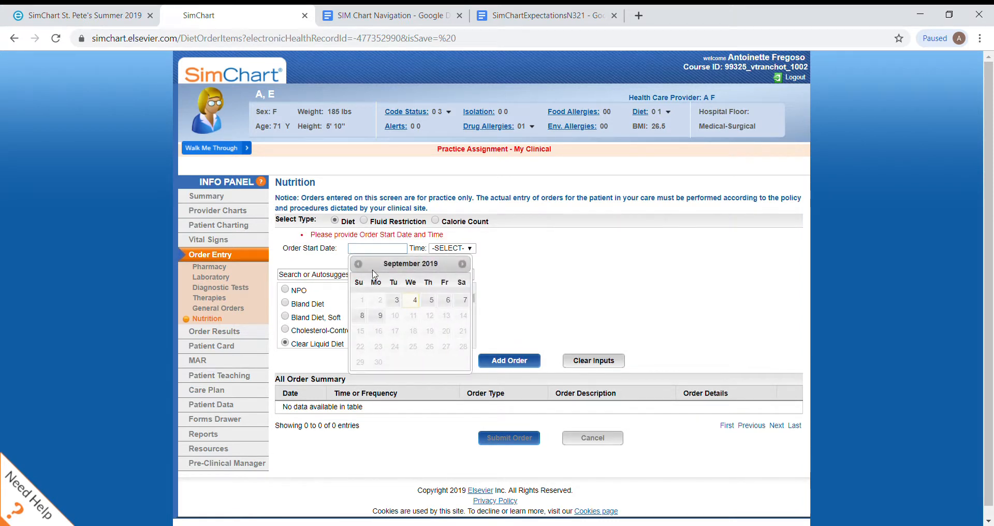
left_click(411, 300)
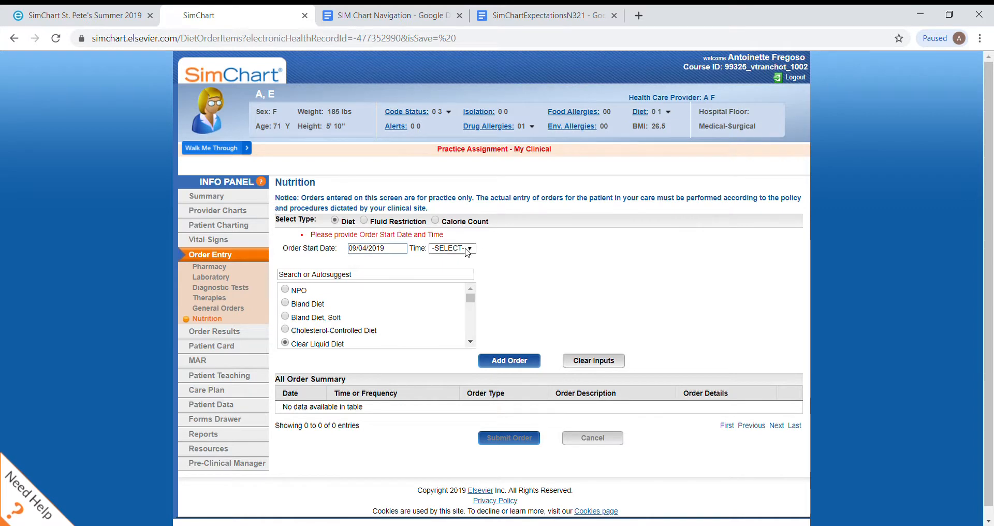
left_click(443, 354)
left_click(496, 363)
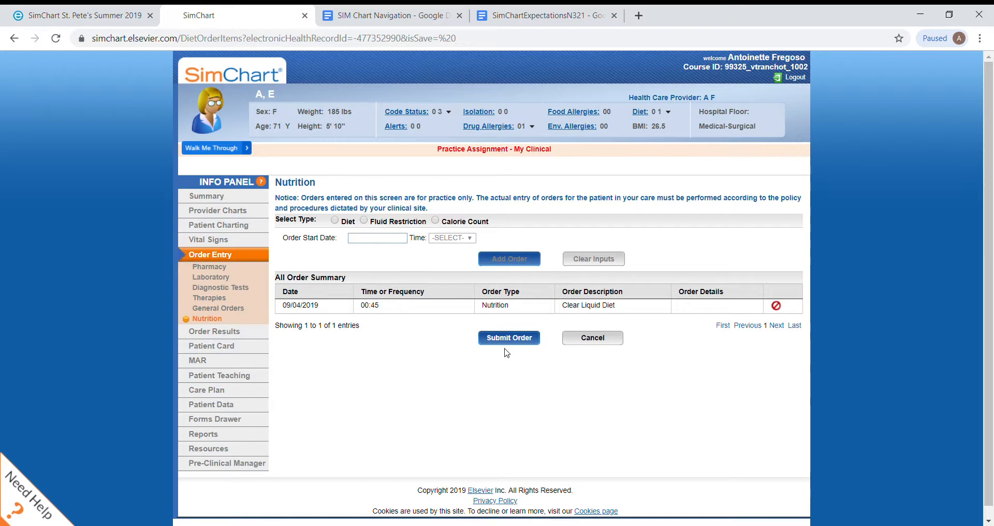
left_click(508, 343)
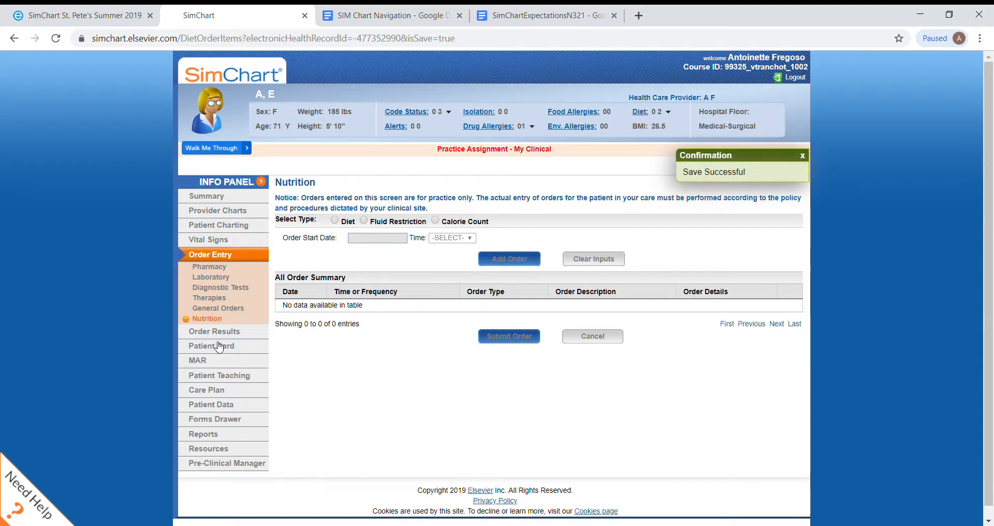
Step: Open the diagnostic report of the pending routine CT: Chest with Contrast order from the order results
mouse_move(219, 337)
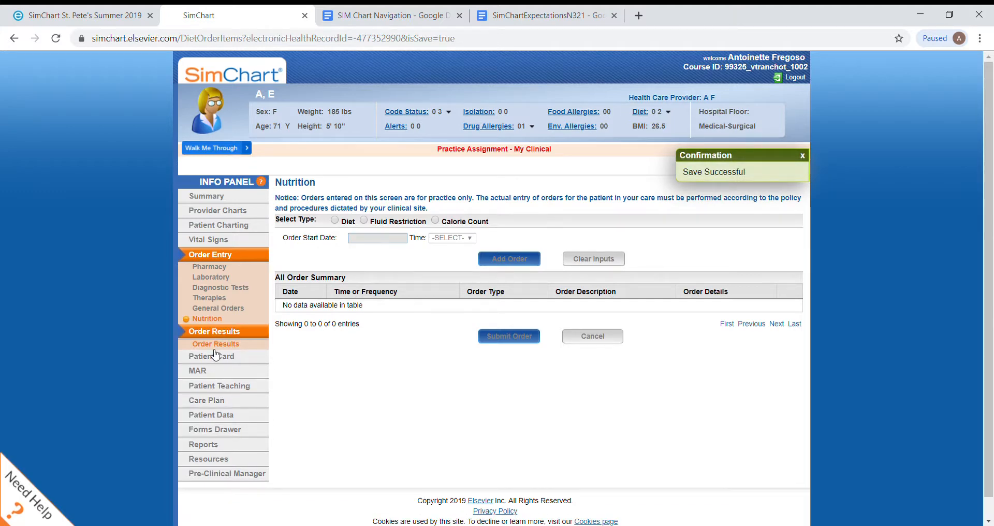
left_click(216, 345)
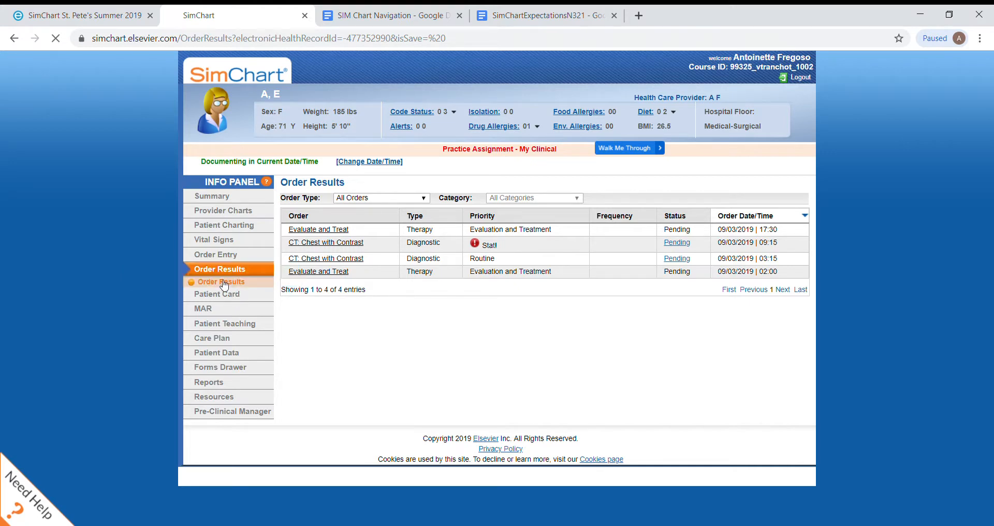
left_click(224, 283)
left_click(677, 258)
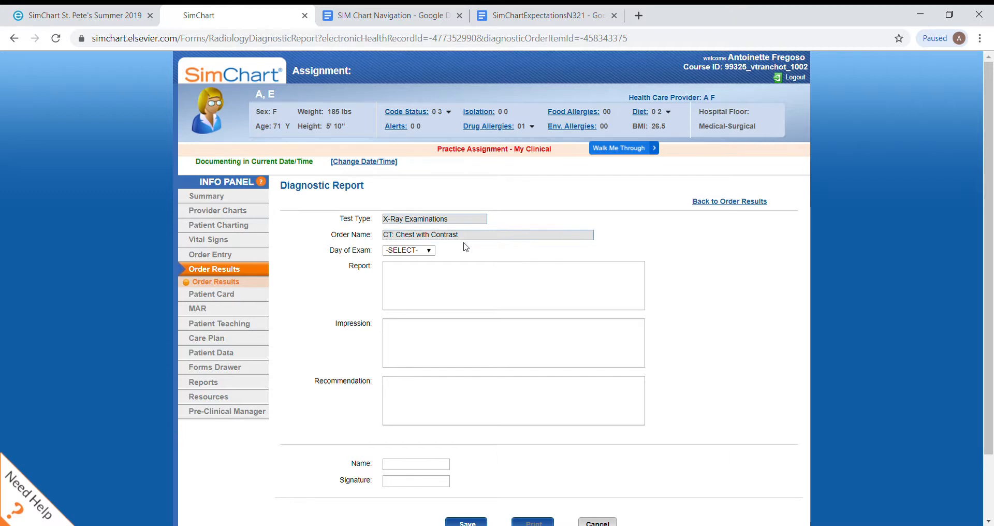
Step: Set the diagnostic report's day of exam to Tuesday and return to the order results without saving
left_click(414, 325)
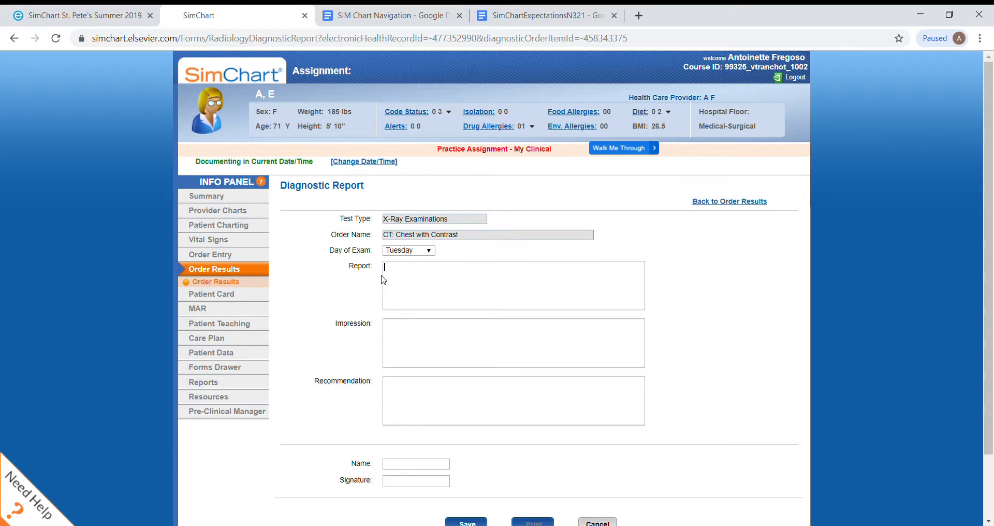
left_click(214, 255)
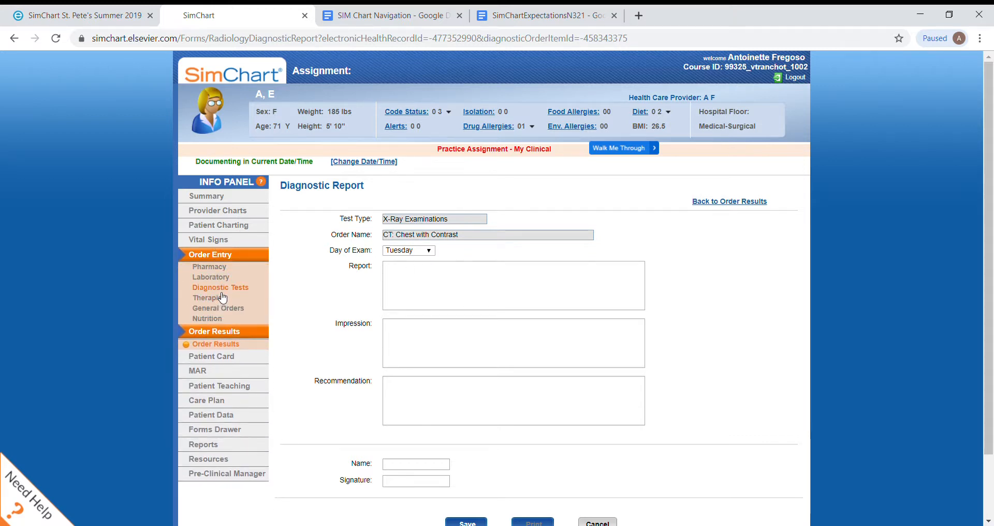
left_click(221, 345)
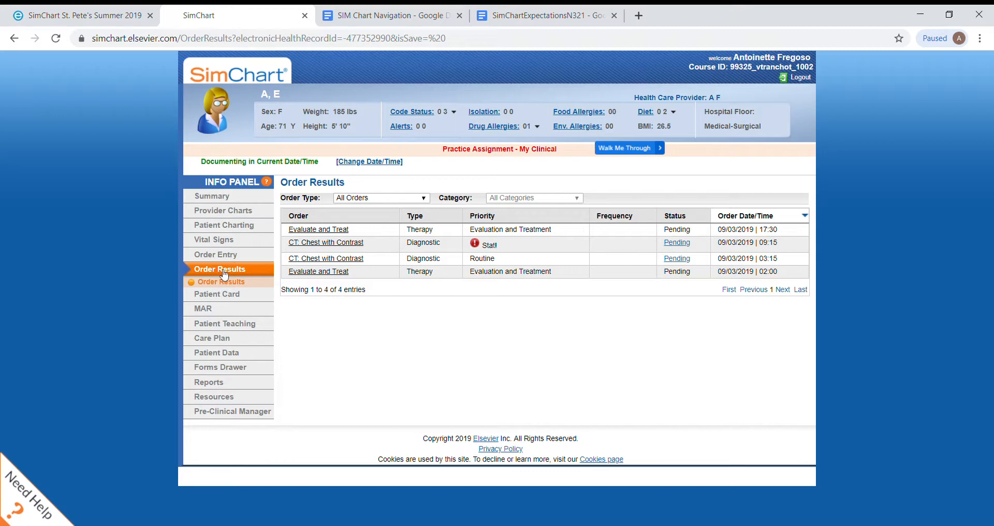
Step: Start a laboratory order in the Blood tests category
left_click(217, 255)
left_click(212, 278)
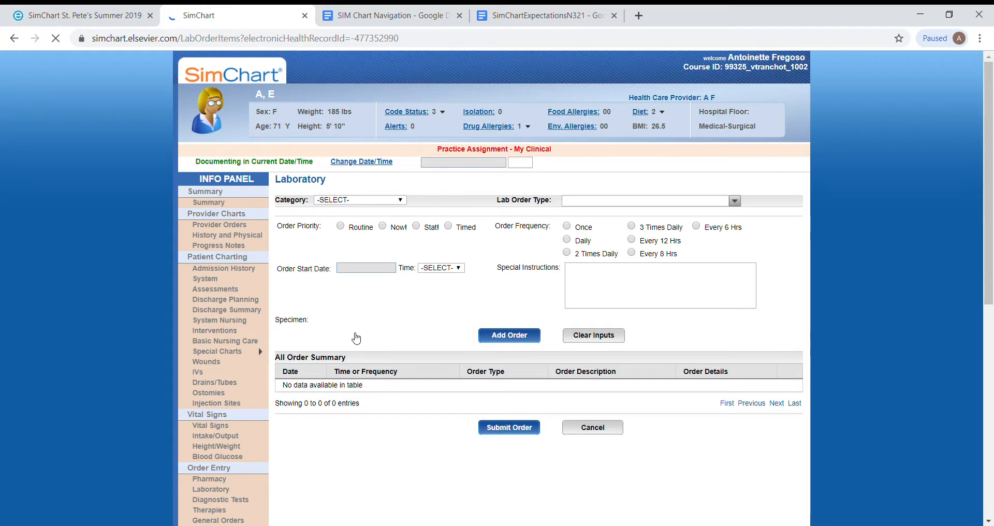
left_click(386, 229)
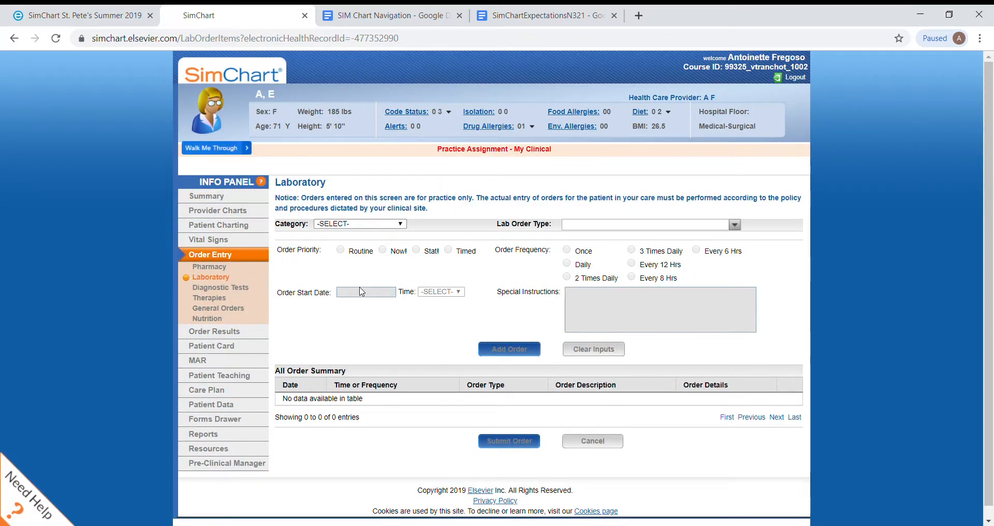
left_click(363, 287)
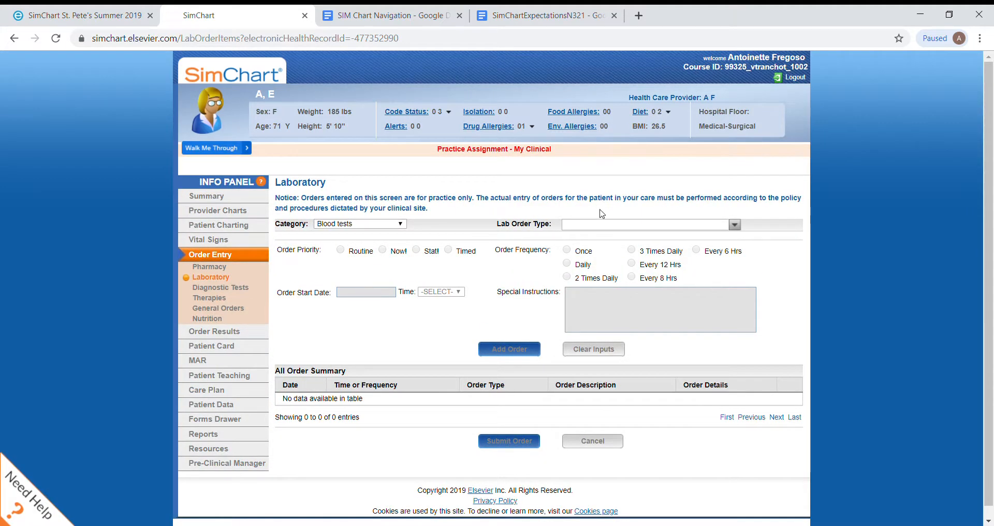
Step: Find and choose Hemoglobin (Hgb) as the lab order type
left_click(735, 226)
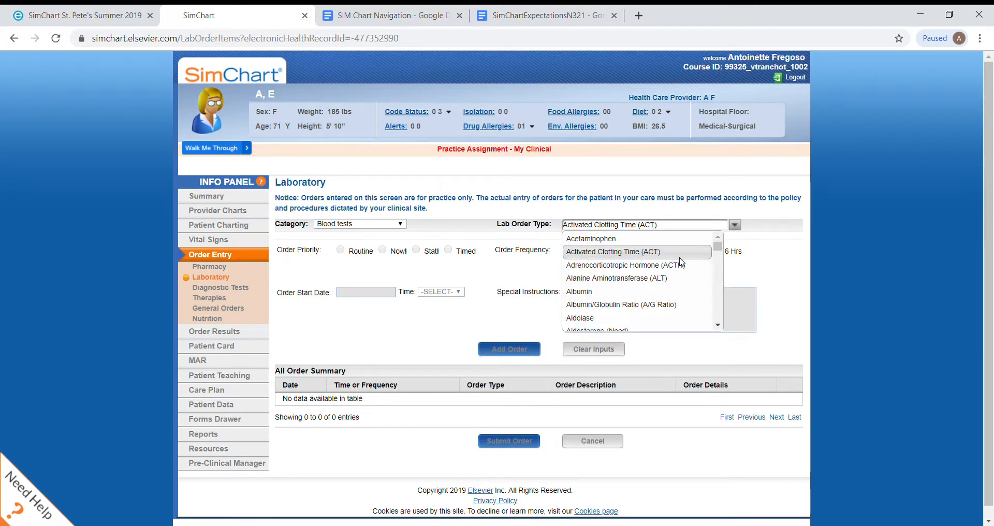
left_click(680, 257)
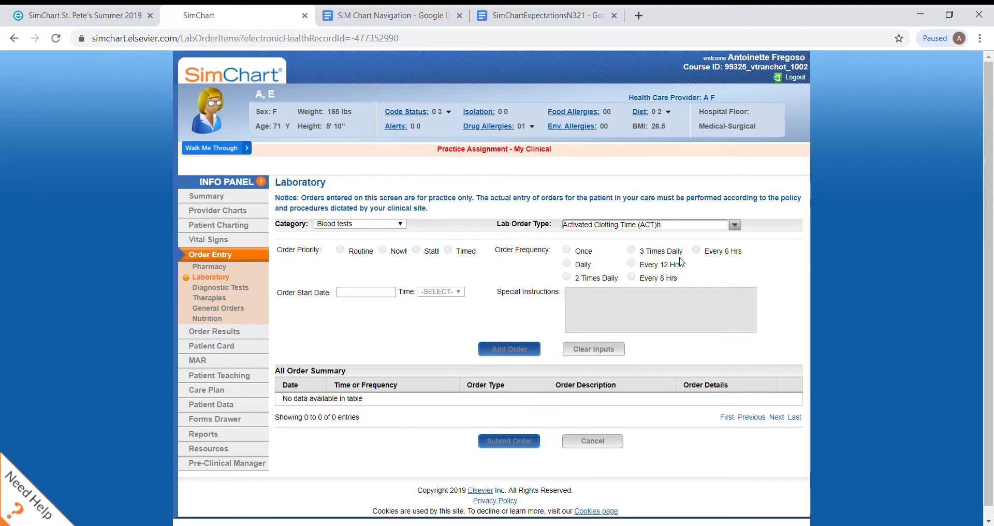
left_click(735, 225)
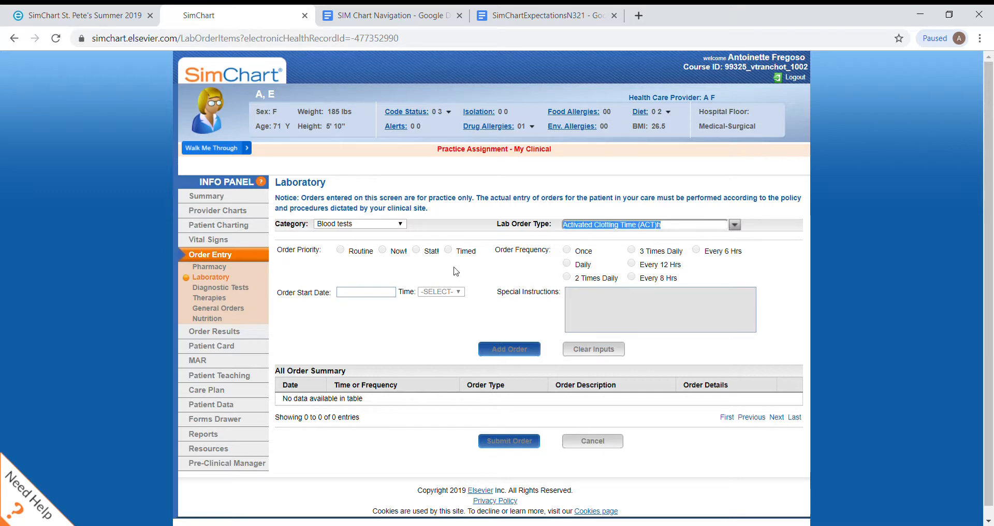
type("hem")
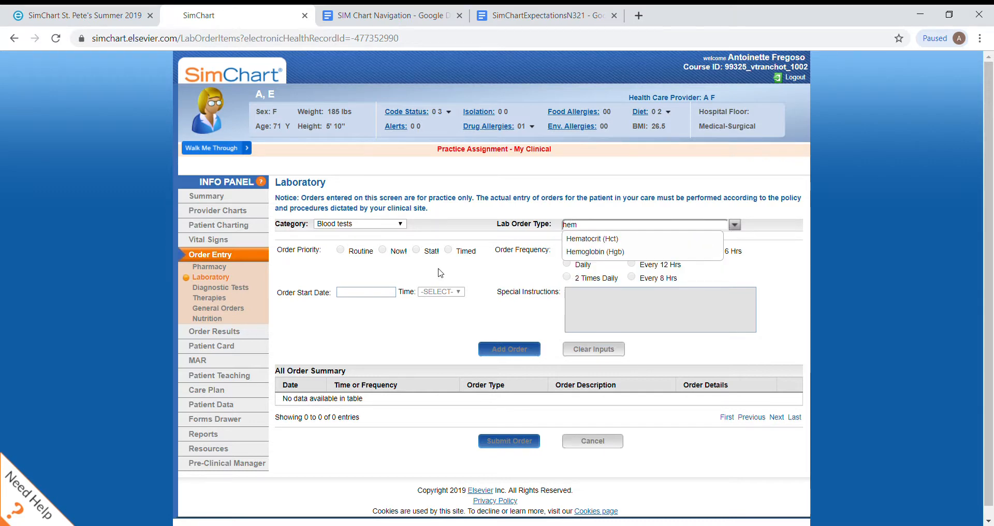
left_click(598, 252)
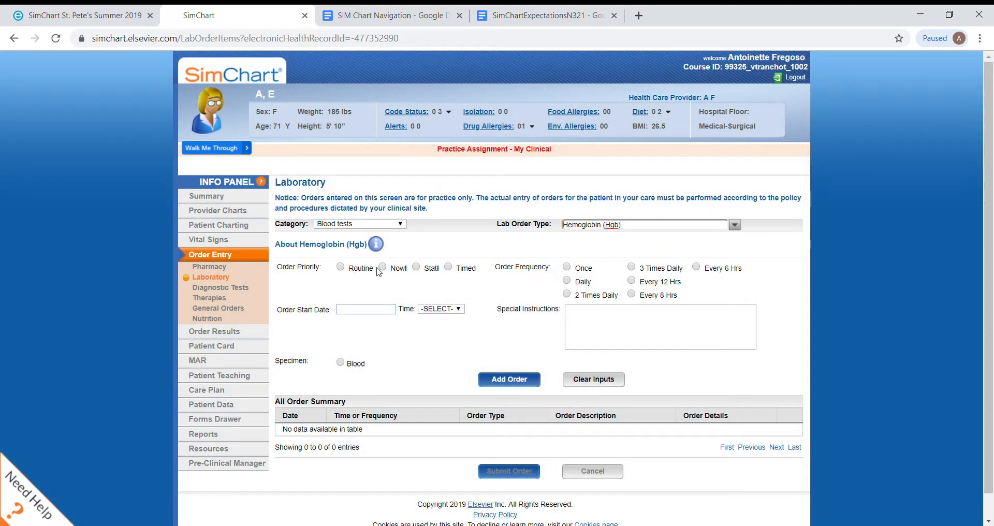
Step: Add and submit the hemoglobin order with Stat priority, start date 09/03/2019 at 08:30 and a blood specimen
left_click(416, 268)
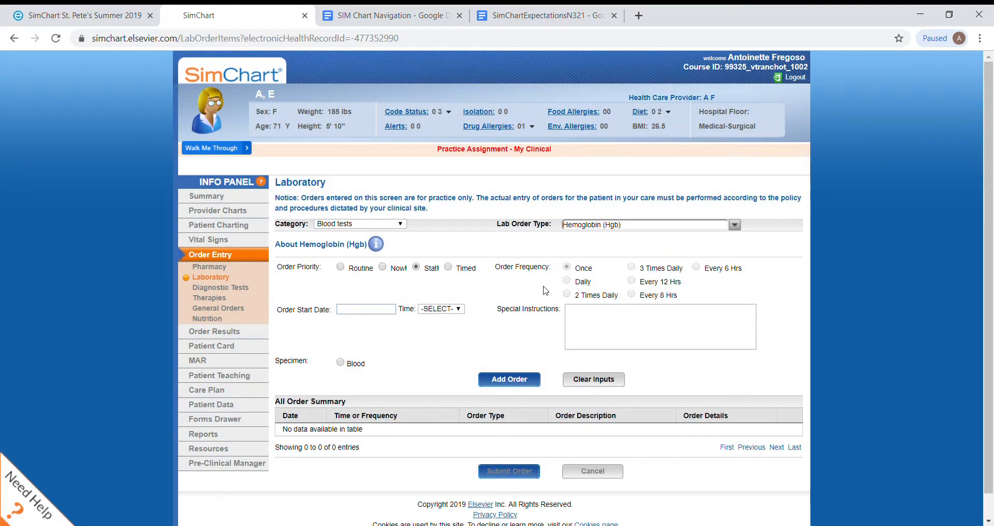
left_click(370, 308)
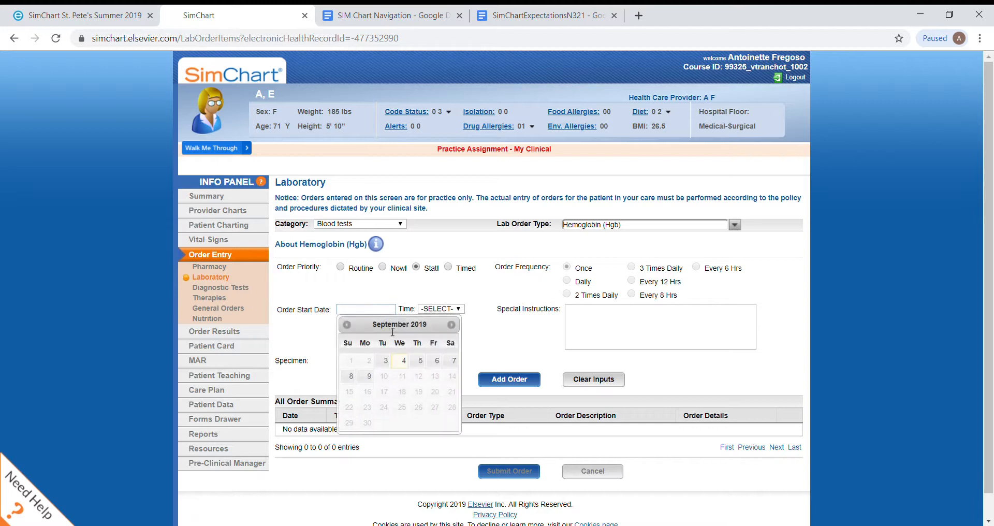
left_click(386, 364)
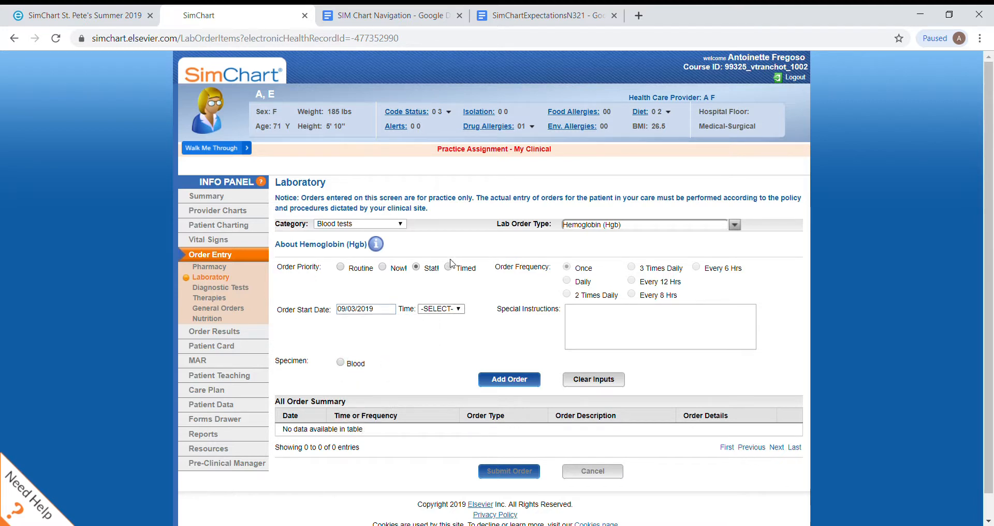
left_click(458, 308)
left_click(444, 278)
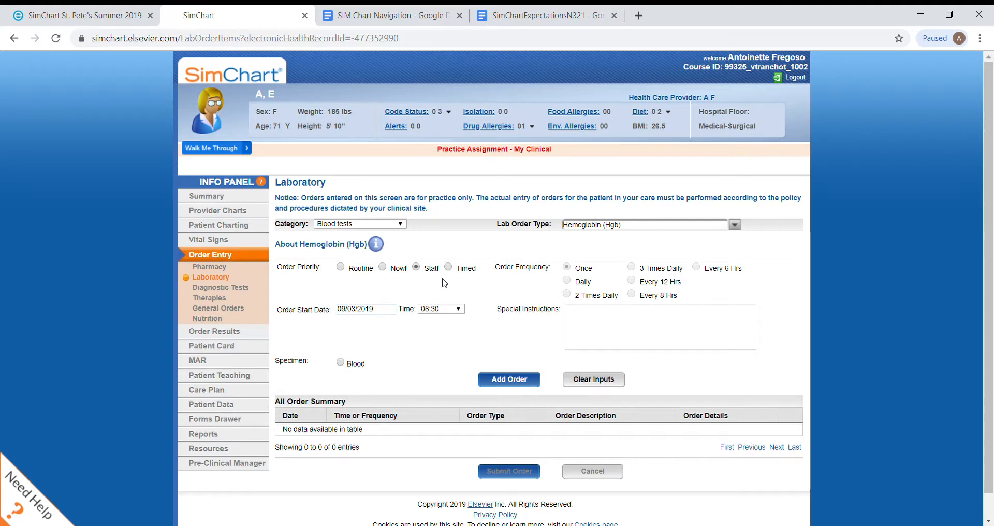
left_click(342, 363)
left_click(510, 379)
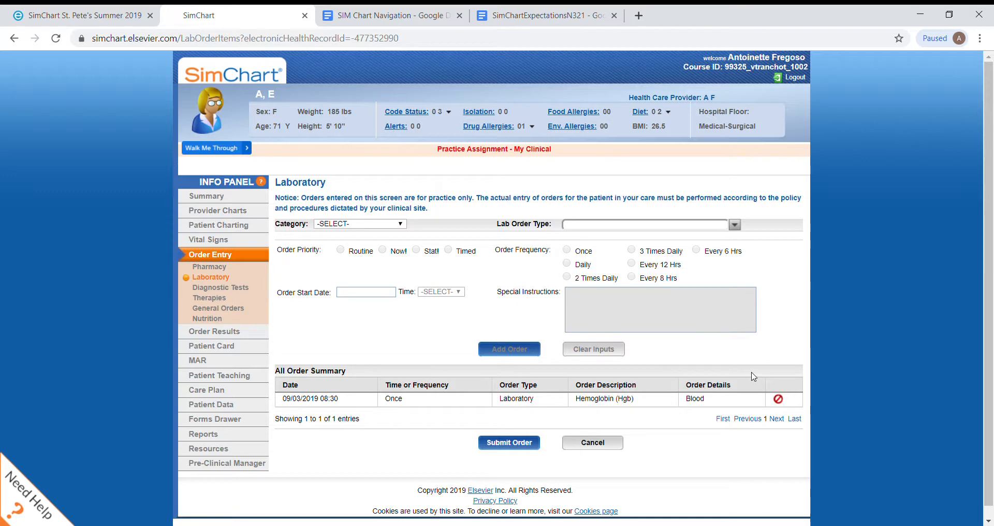
left_click(501, 444)
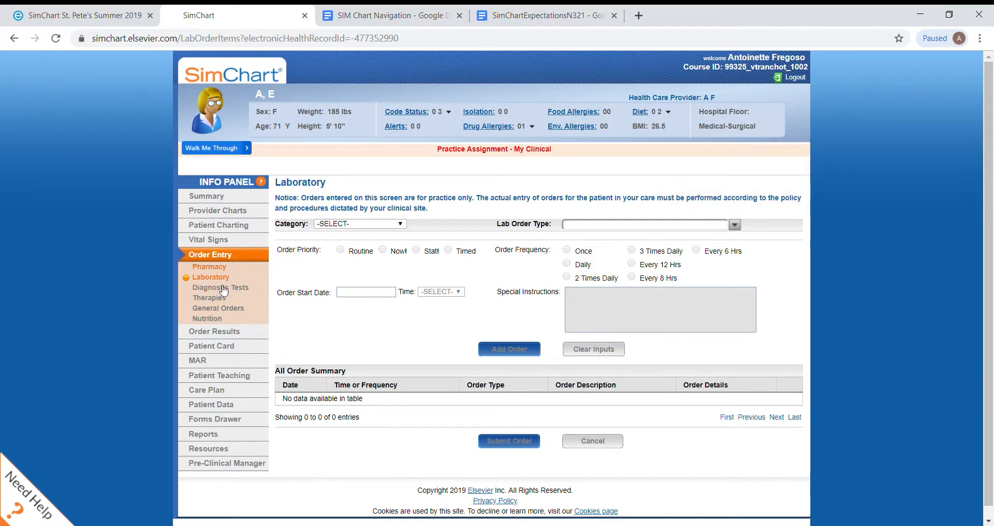
Step: Record a result of 7 g/dL for the pending Hemoglobin (Hgb) order in the order results and save it
left_click(220, 332)
left_click(219, 345)
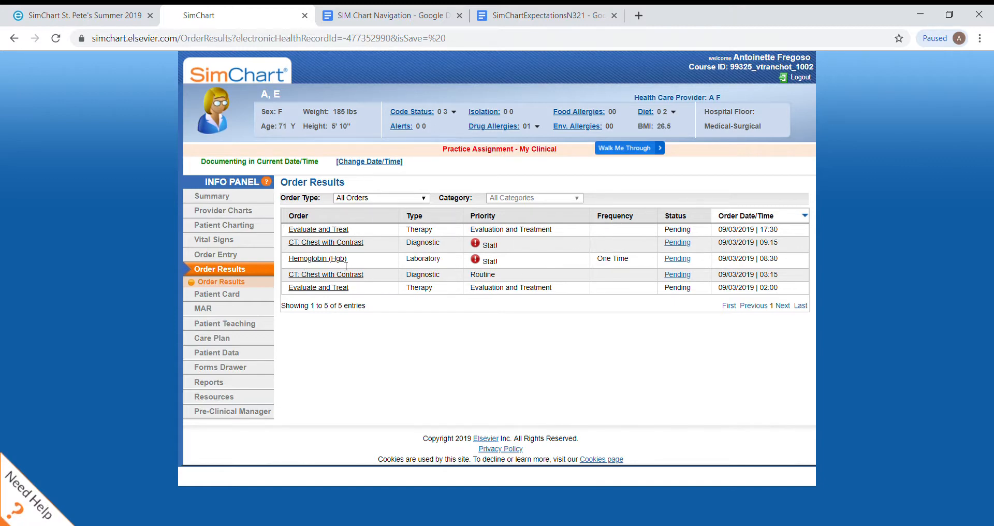
left_click(677, 260)
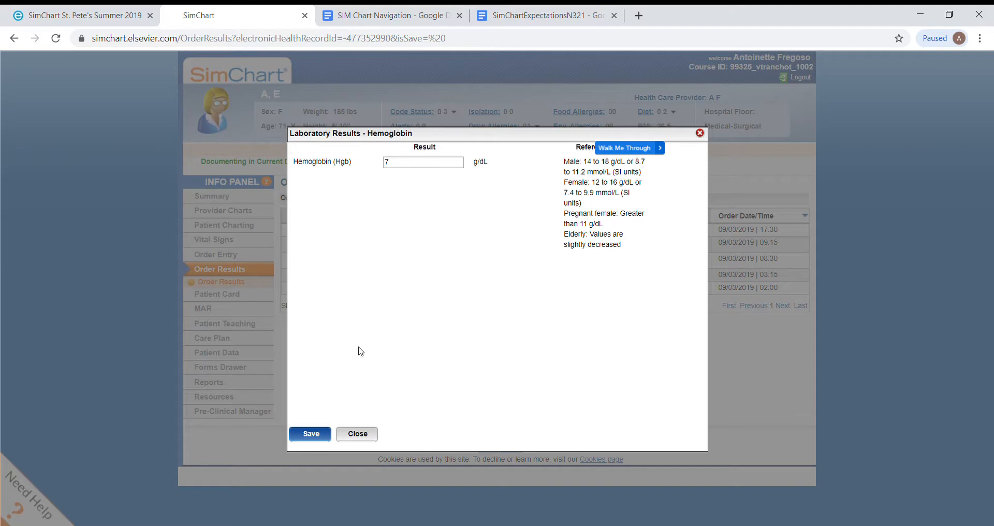
left_click(311, 434)
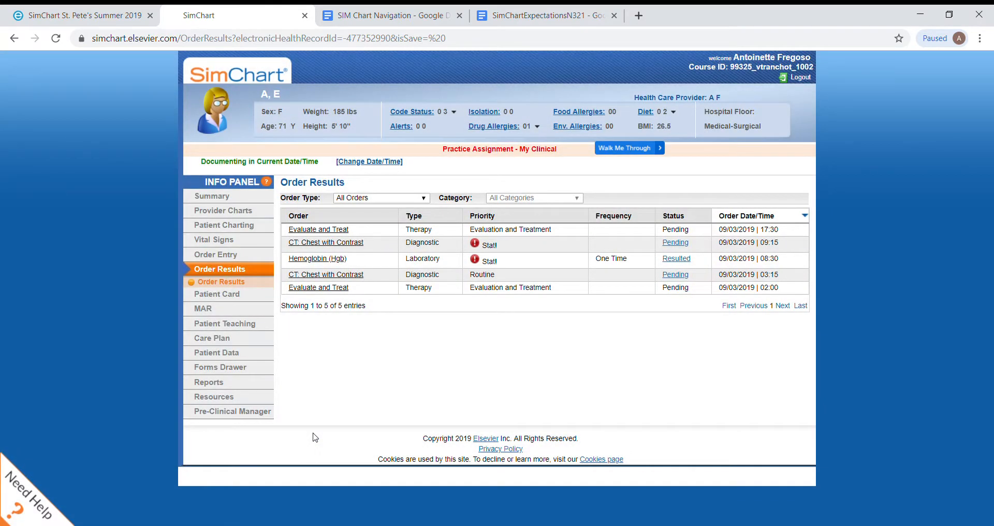
Step: View the diagnostic report of the pending Stat CT: Chest with Contrast order and the Patient Card
left_click(677, 243)
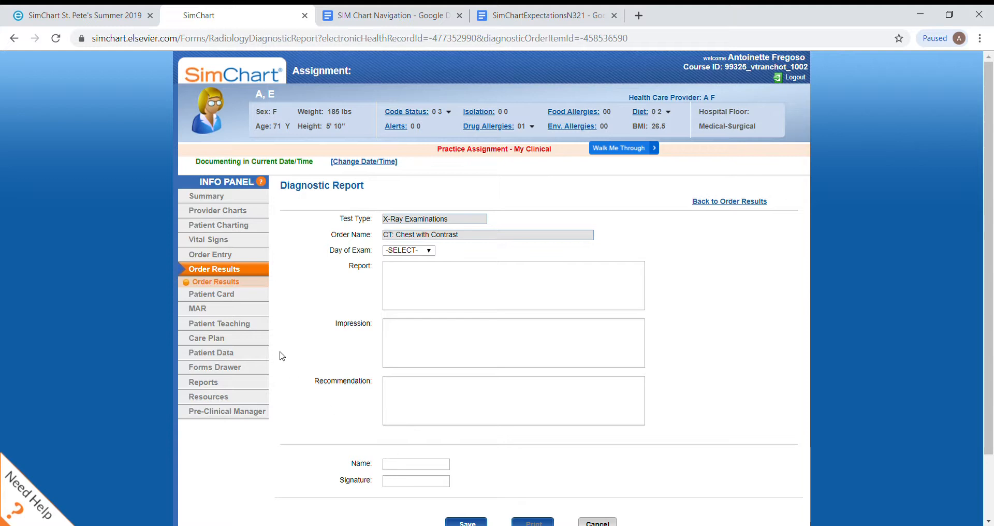
left_click(234, 296)
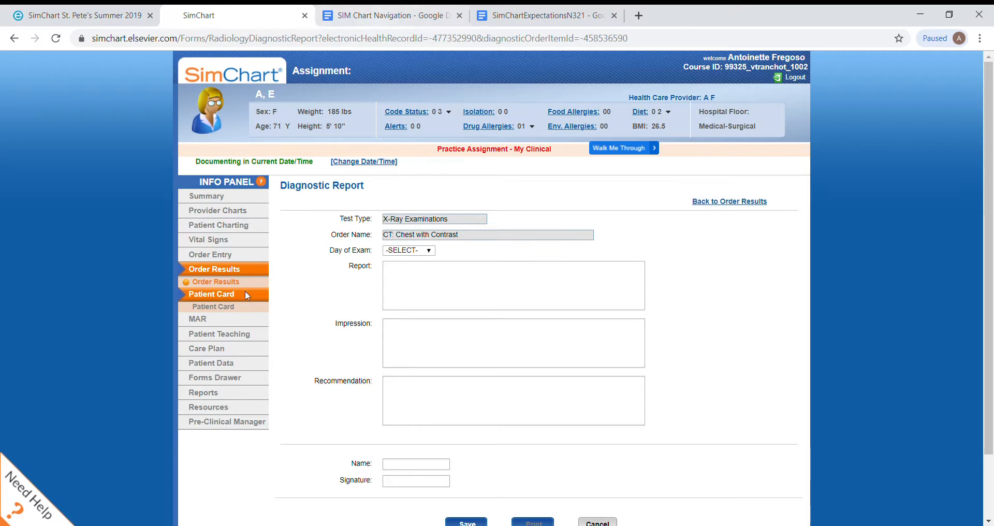
left_click(214, 308)
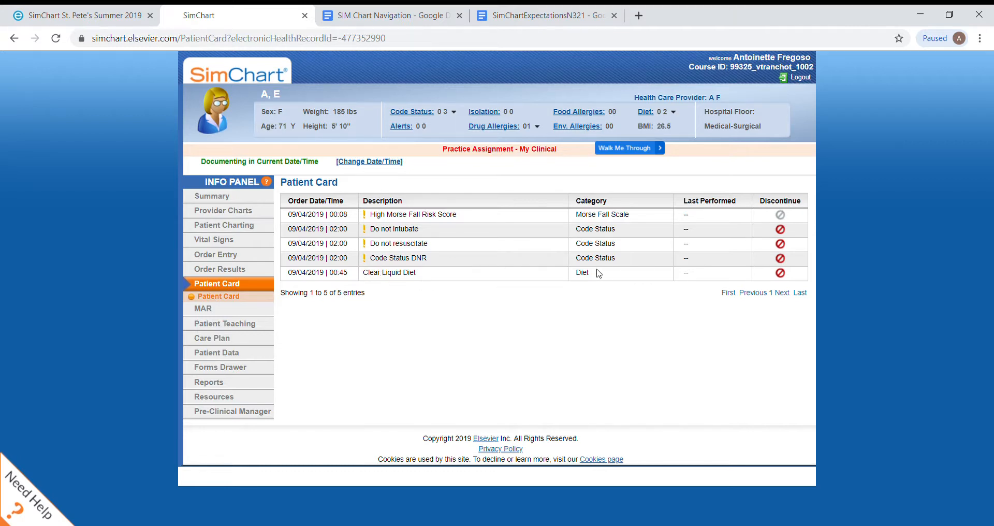
Step: Look up the PRN hydromorphone tablet from the MAR in Clinical Pharmacology and open the Hydromorphone Hydrochloride 4mg Tablet entry
left_click(205, 315)
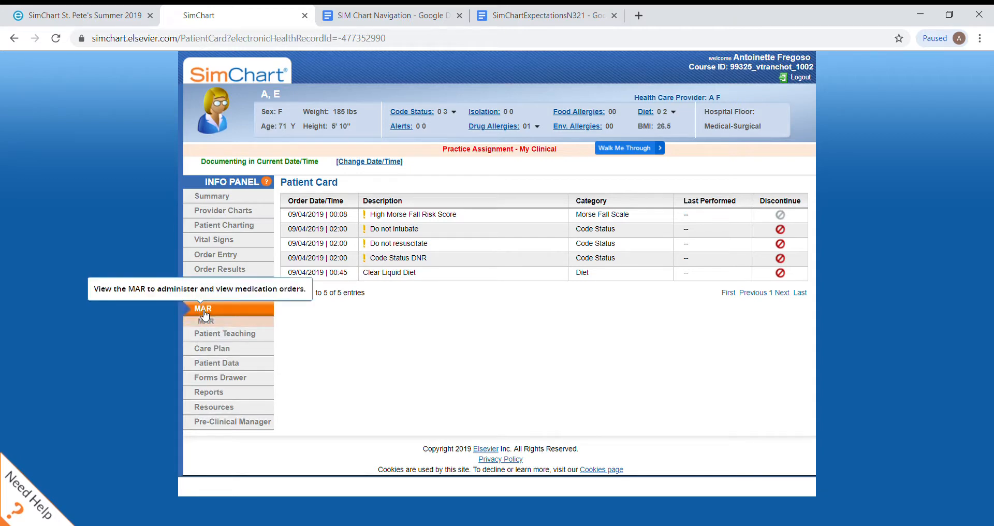
left_click(206, 321)
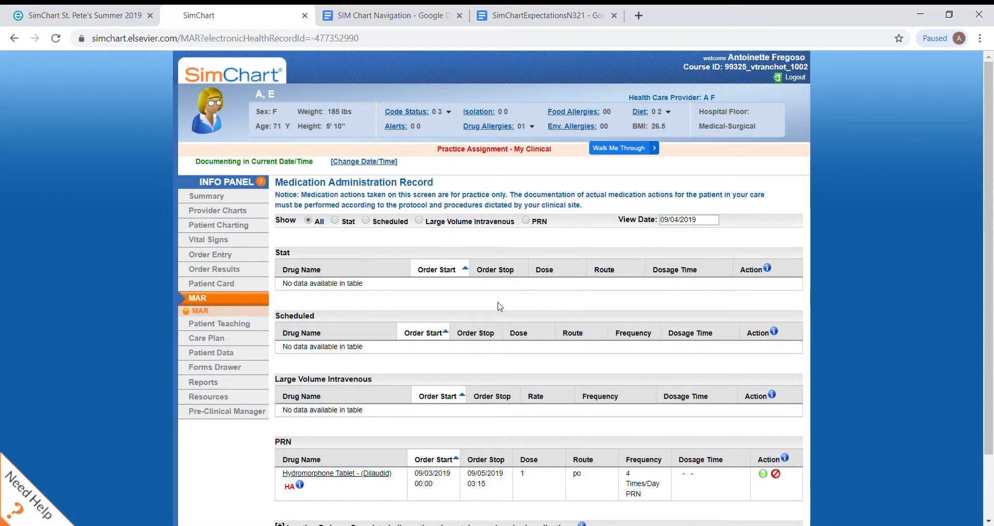
scroll(500, 307, "down", 2)
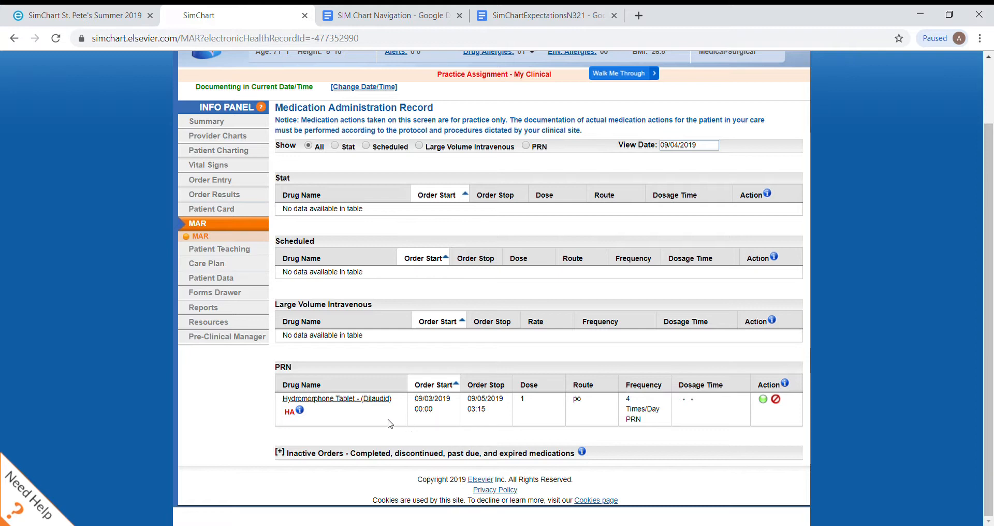
left_click(303, 414)
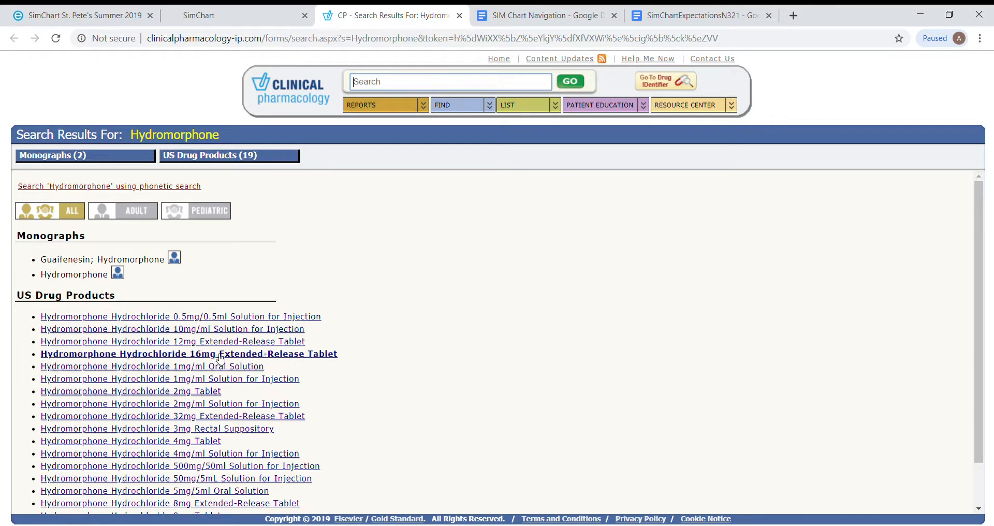
left_click(228, 441)
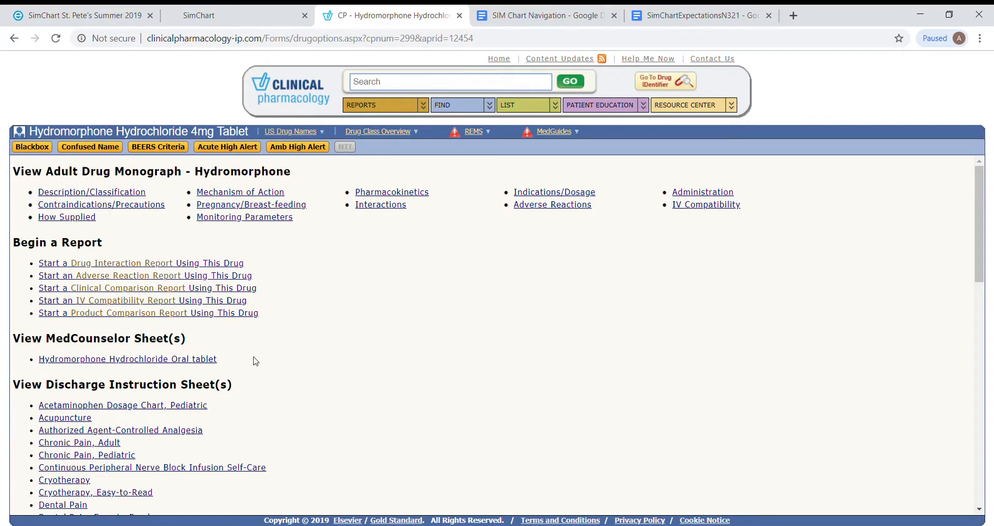
Step: Review the hydromorphone monograph's description, contraindications and precautions, mechanism of action and pharmacokinetics
left_click(117, 199)
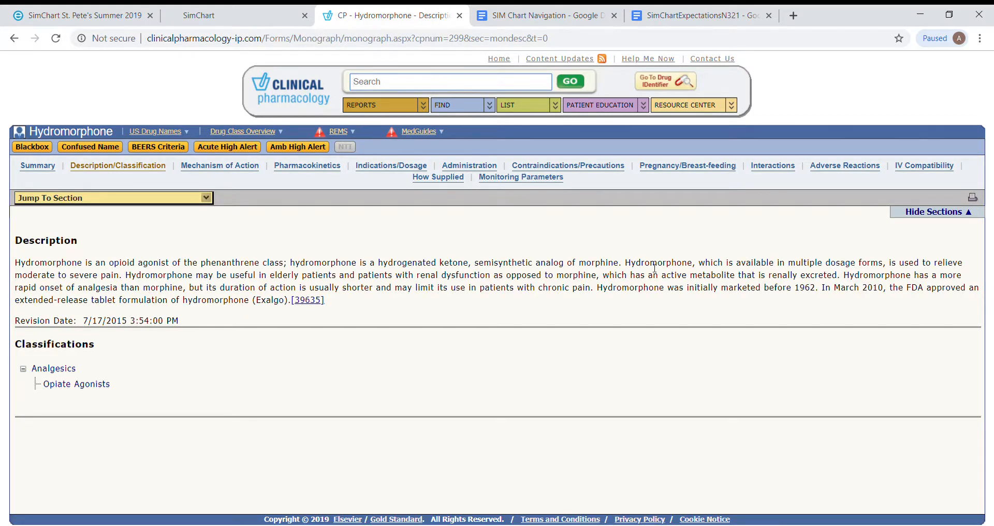
left_click(574, 167)
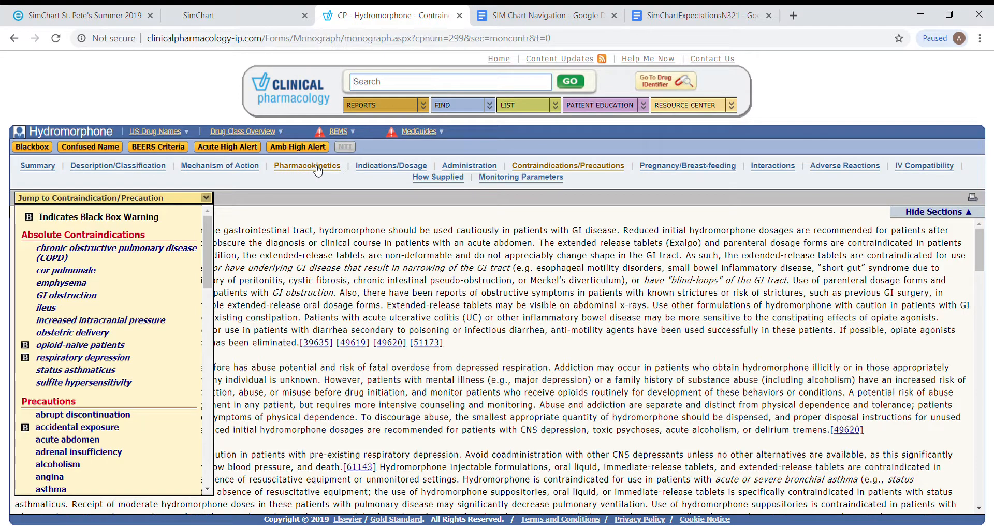
left_click(255, 172)
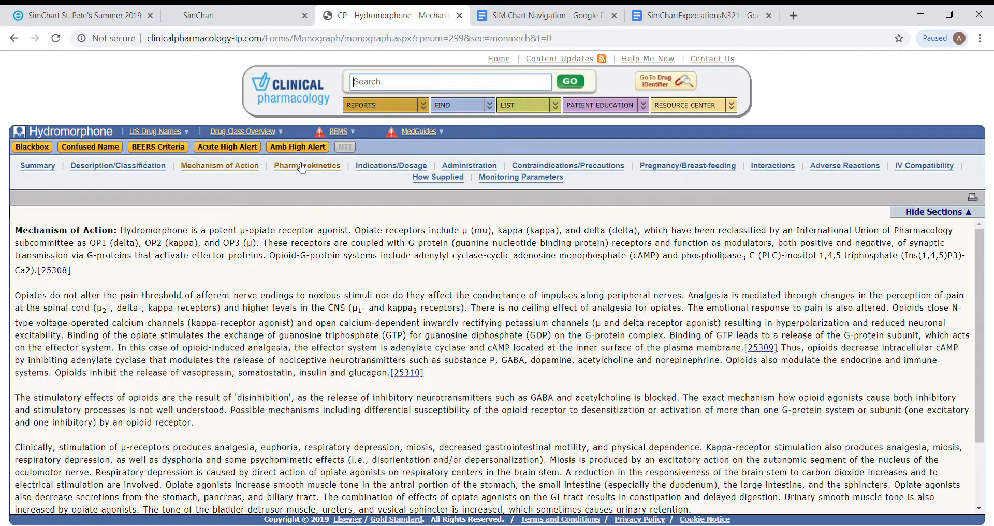
left_click(302, 167)
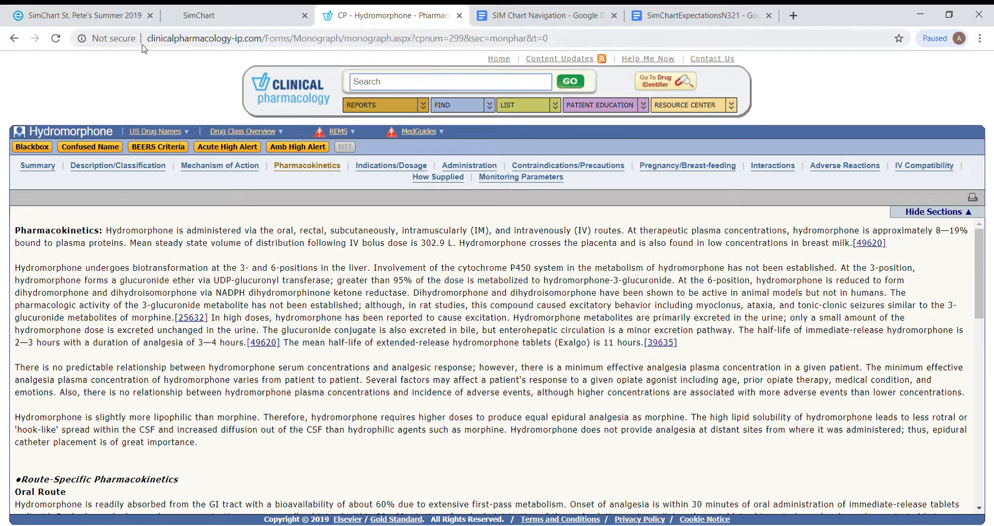
Step: Switch back to SimChart and review the saved Warfarin Tablet details among the Pre-Clinical Manager medications
left_click(223, 18)
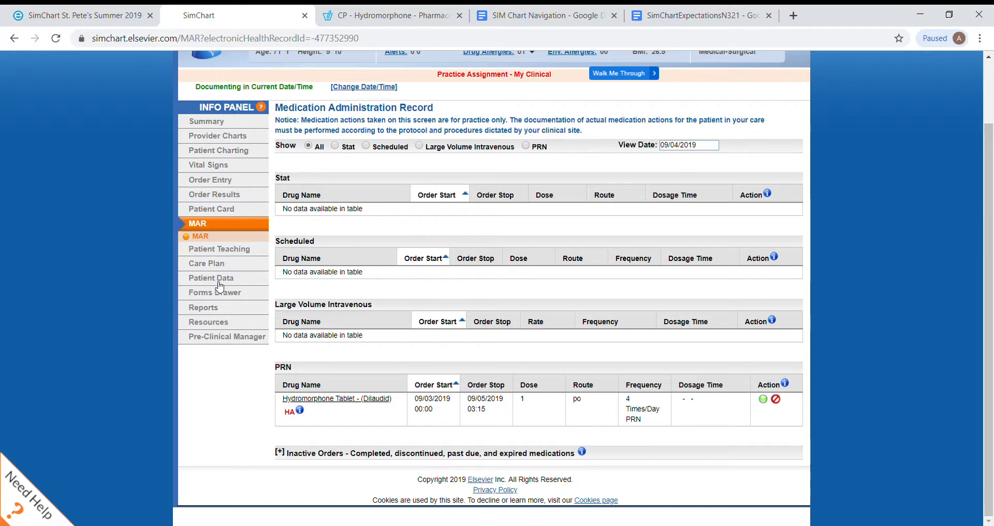
left_click(212, 340)
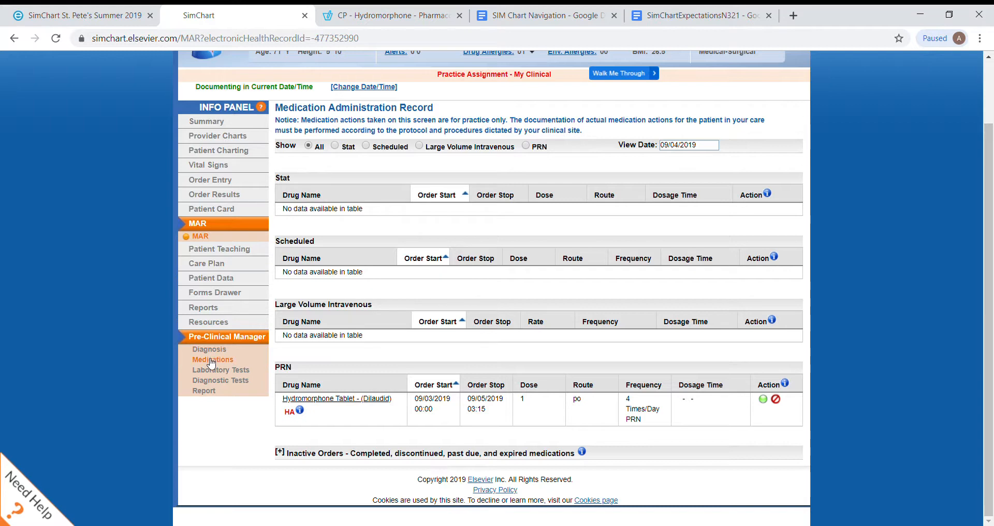
left_click(212, 361)
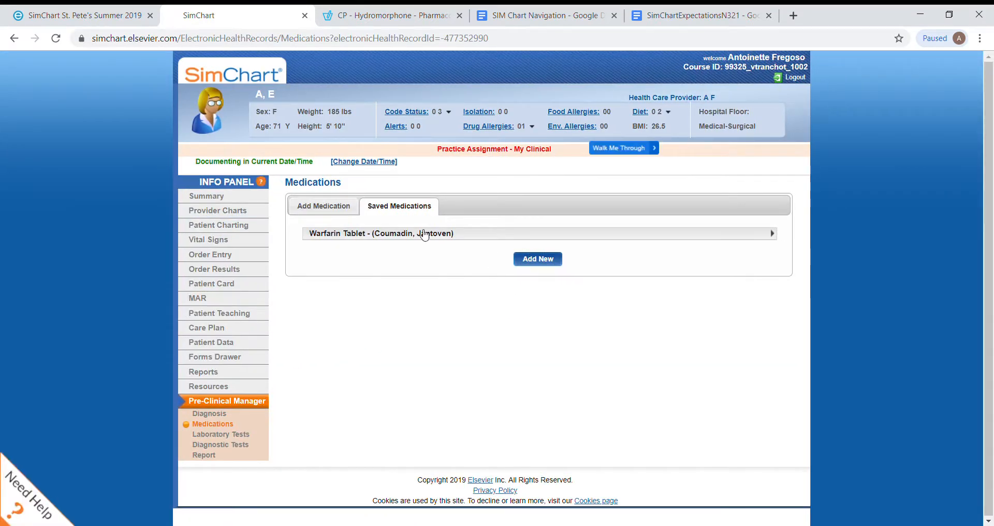
left_click(440, 236)
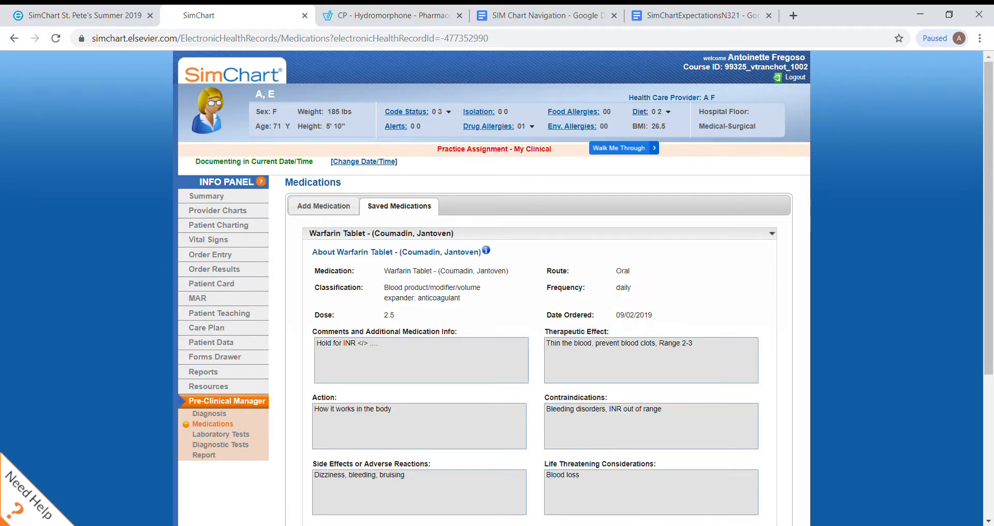
scroll(527, 422, "down", 3)
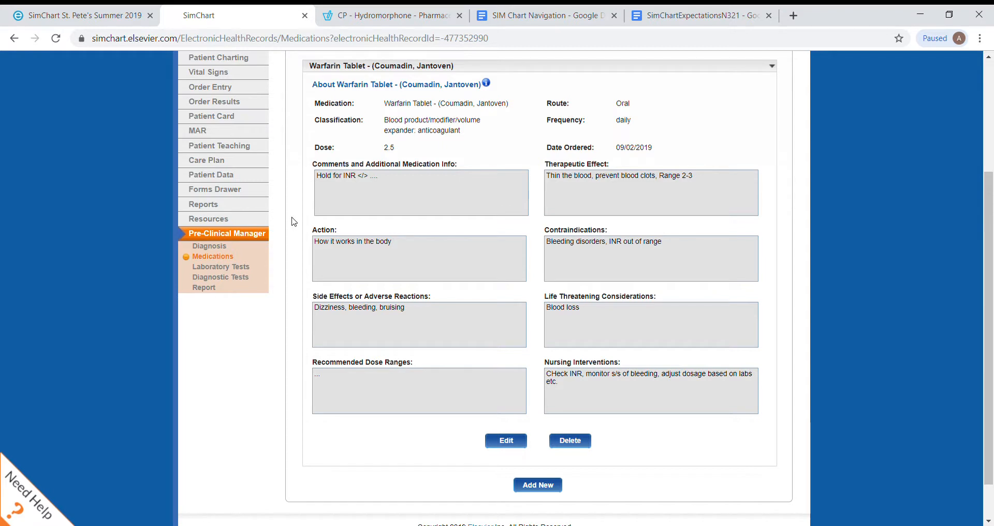
Step: Reopen the drug reference for the PRN hydromorphone tablet from the MAR, and close both Clinical Pharmacology pages
left_click(216, 132)
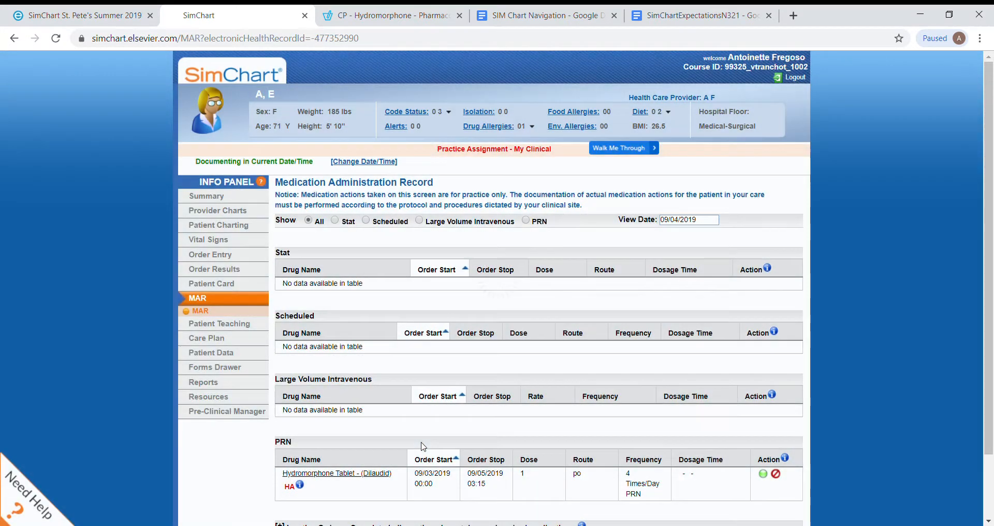
scroll(409, 448, "down", 1)
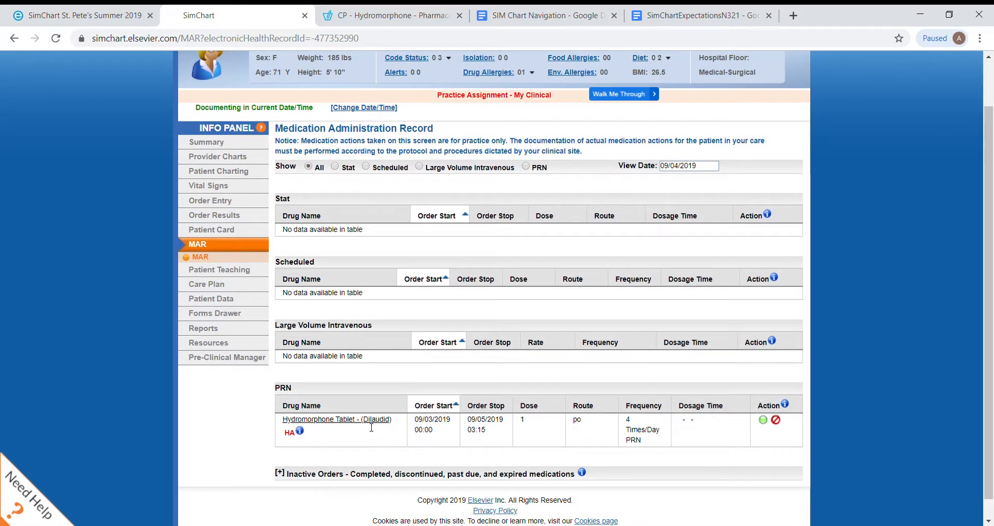
left_click(300, 434)
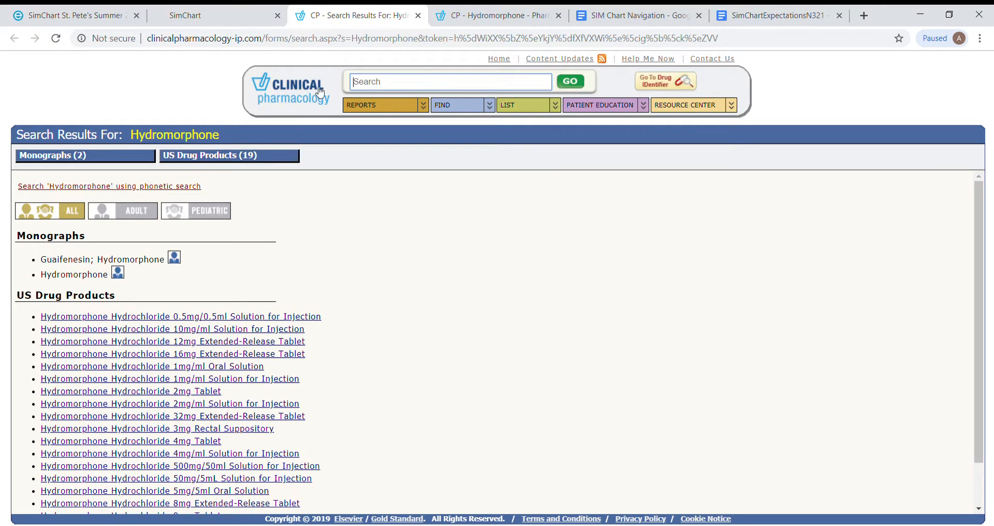
left_click(417, 16)
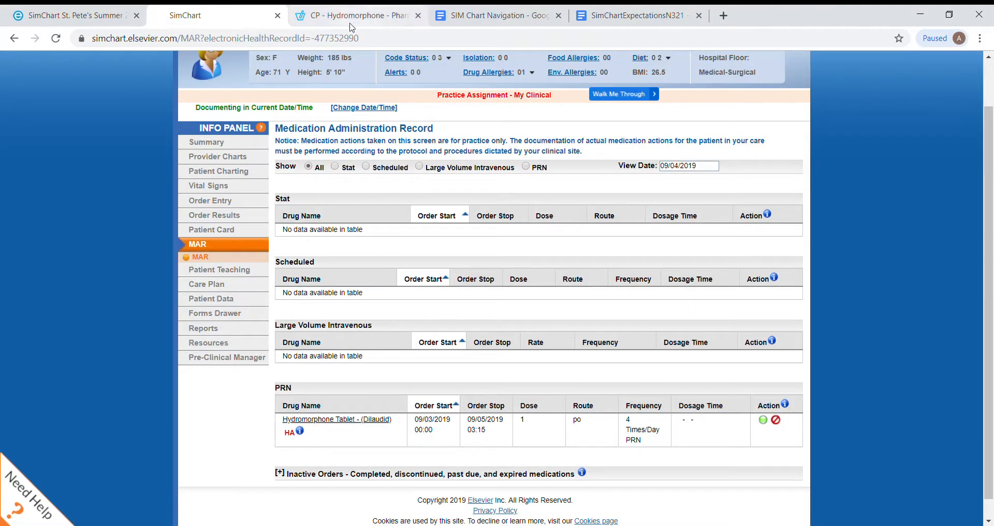
left_click(418, 16)
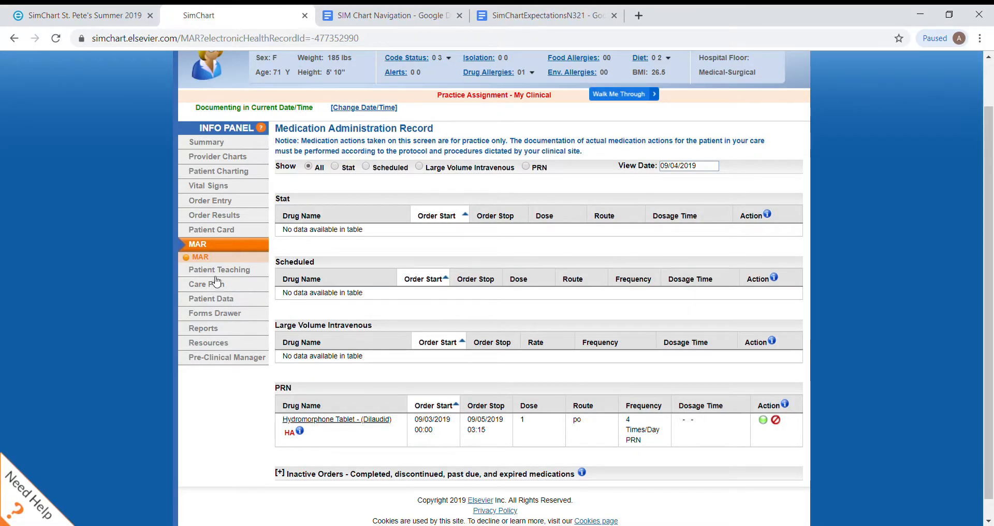
mouse_move(225, 273)
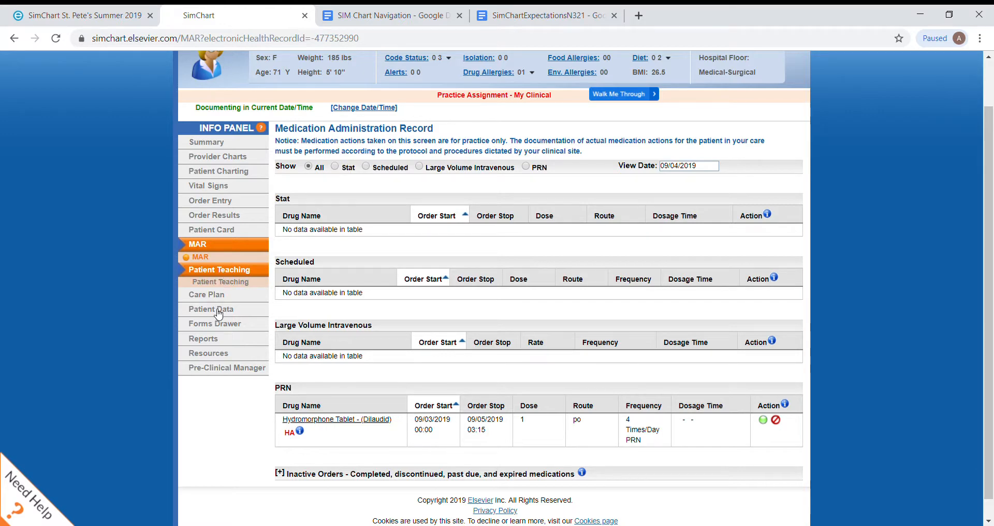
Step: Switch to the SIM Chart Navigation Google Doc and highlight the Order Entry heading and its three bullets in red
left_click(389, 15)
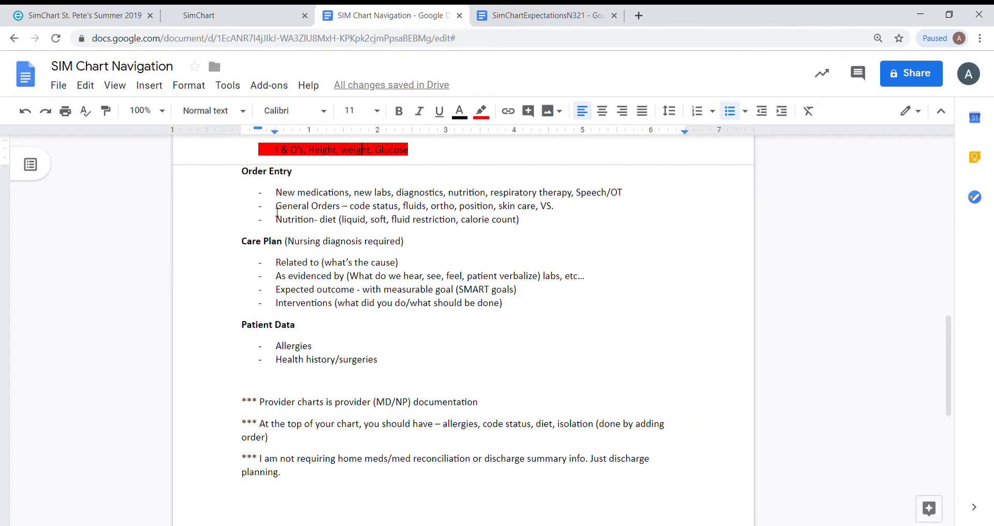
left_click_drag(242, 172, 525, 222)
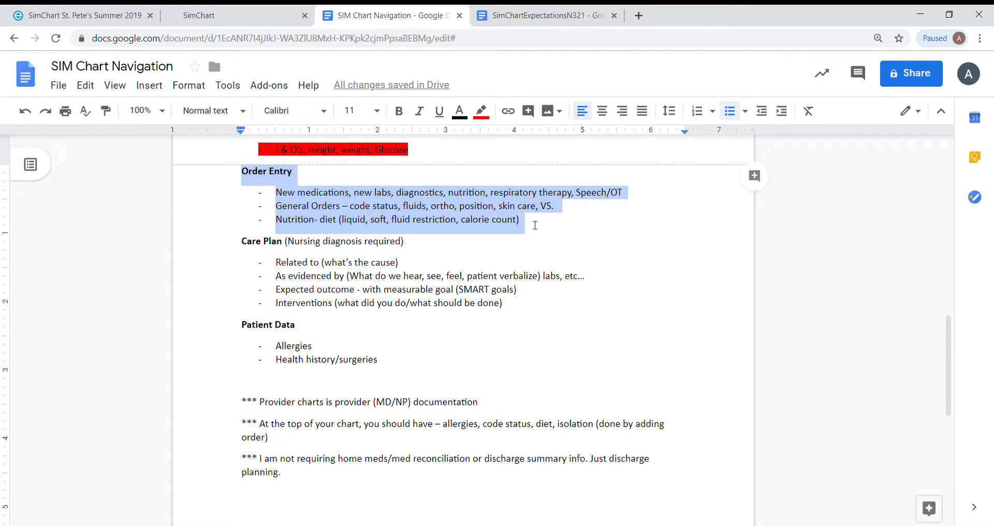
left_click(481, 110)
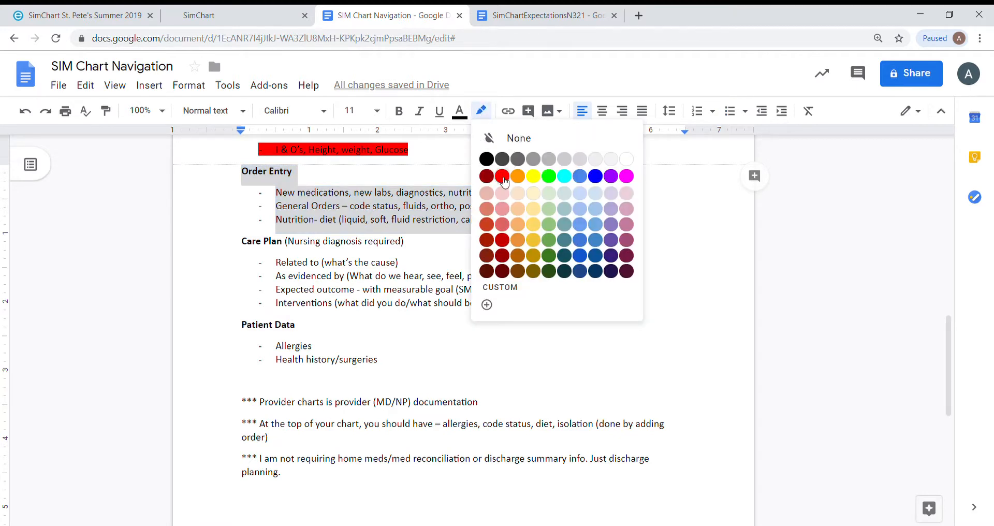
left_click(504, 179)
Step: Highlight the Patient Data heading and its Allergies and Health history/surgeries bullets in red
left_click_drag(245, 328, 384, 365)
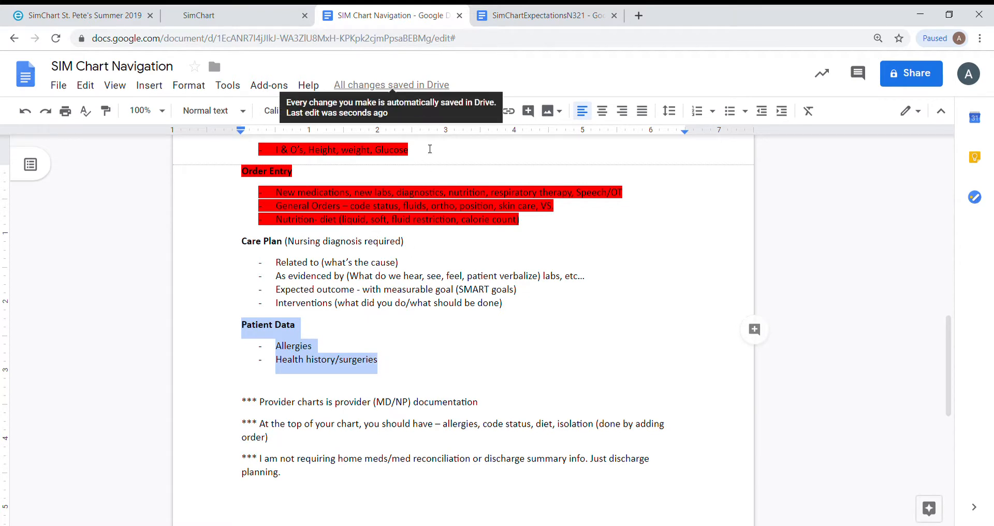
left_click(481, 111)
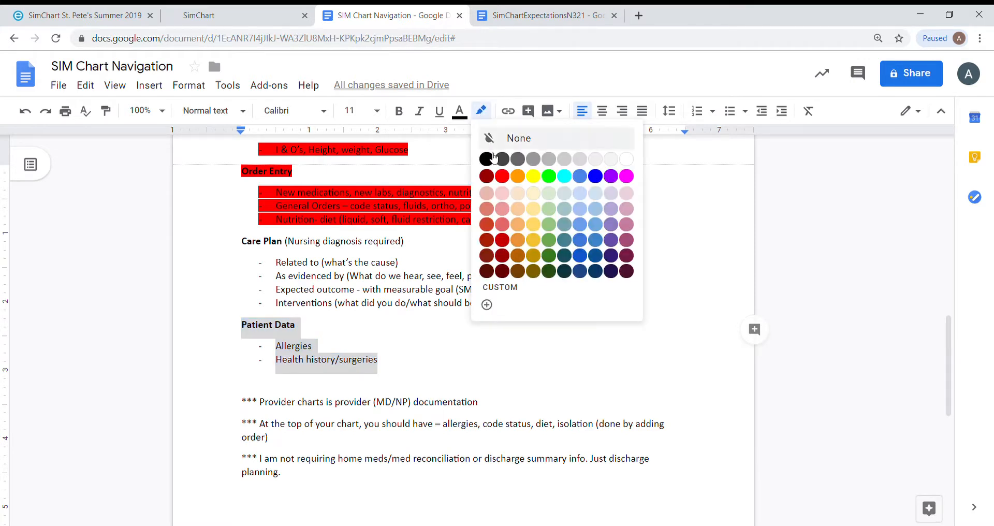
left_click(504, 178)
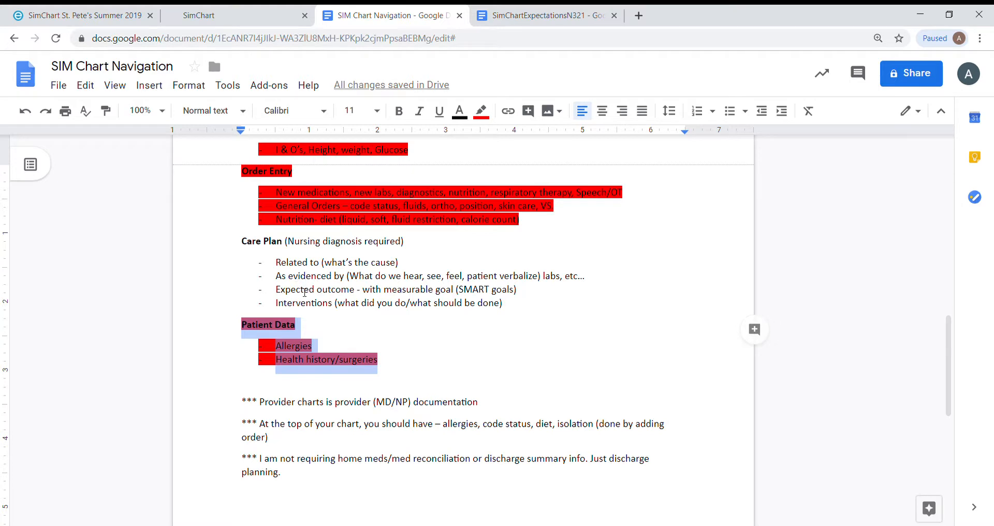
left_click(338, 356)
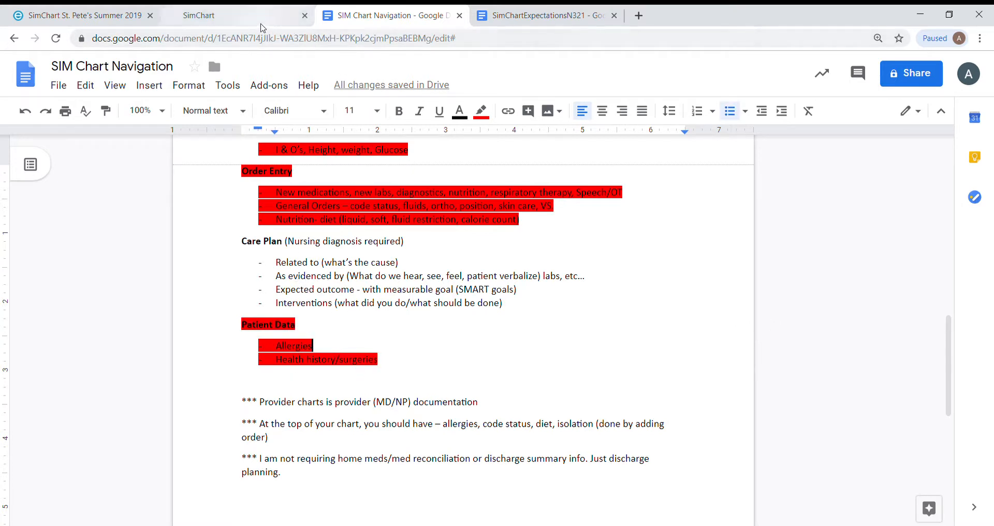
Step: Switch to SimChart, open the patient's Allergies record and start a new environmental allergy entry for Latex
left_click(199, 15)
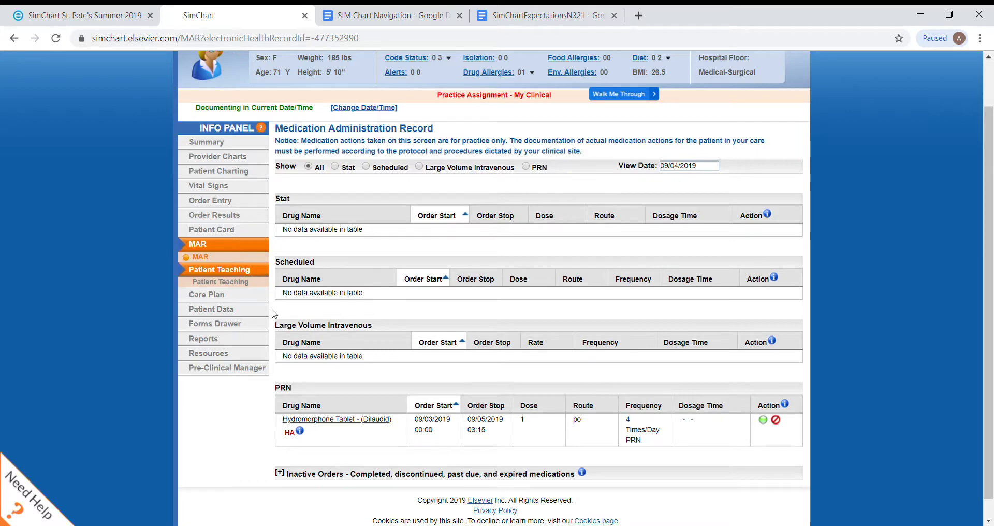
left_click(223, 312)
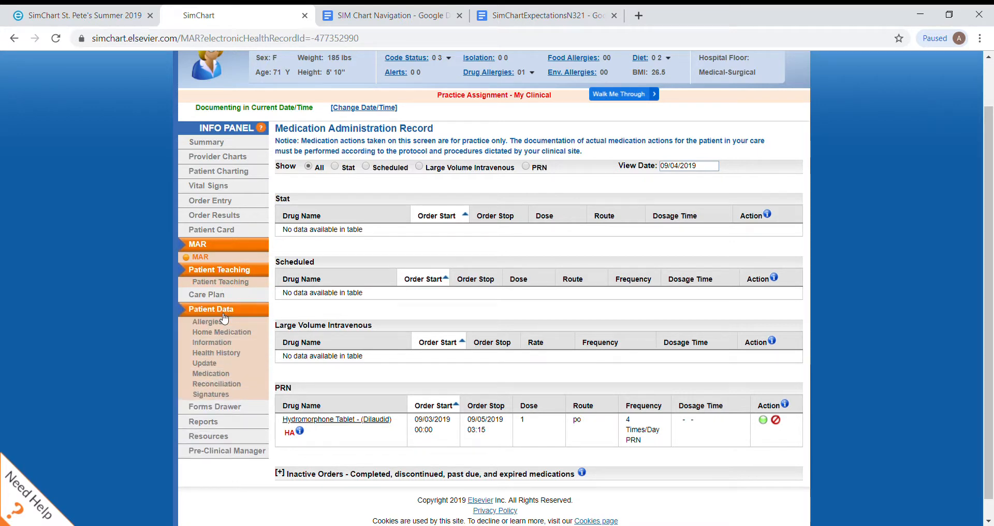
left_click(210, 323)
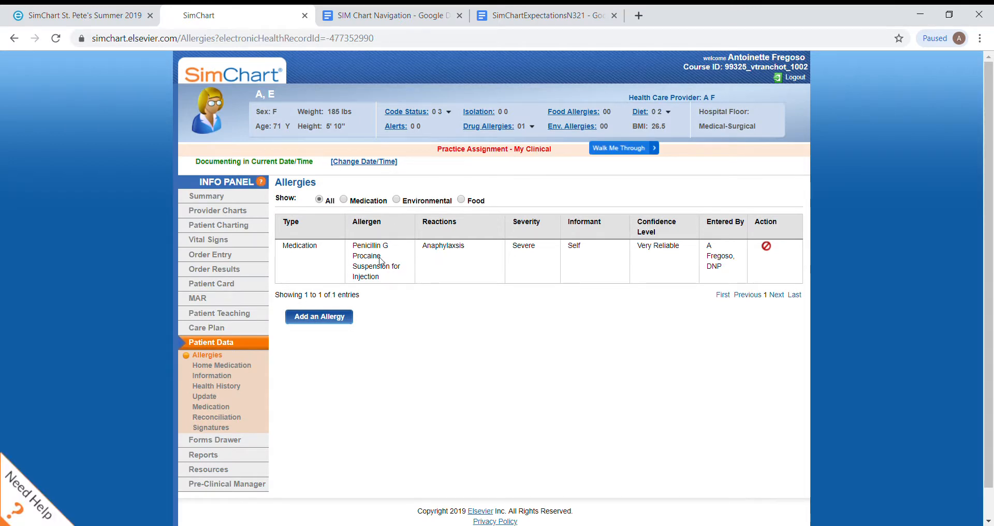
left_click(325, 317)
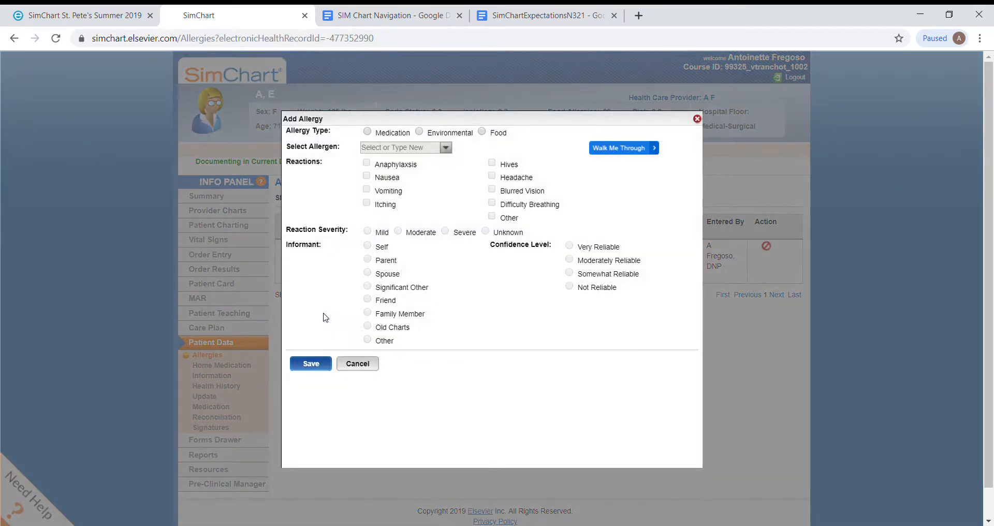
left_click(420, 132)
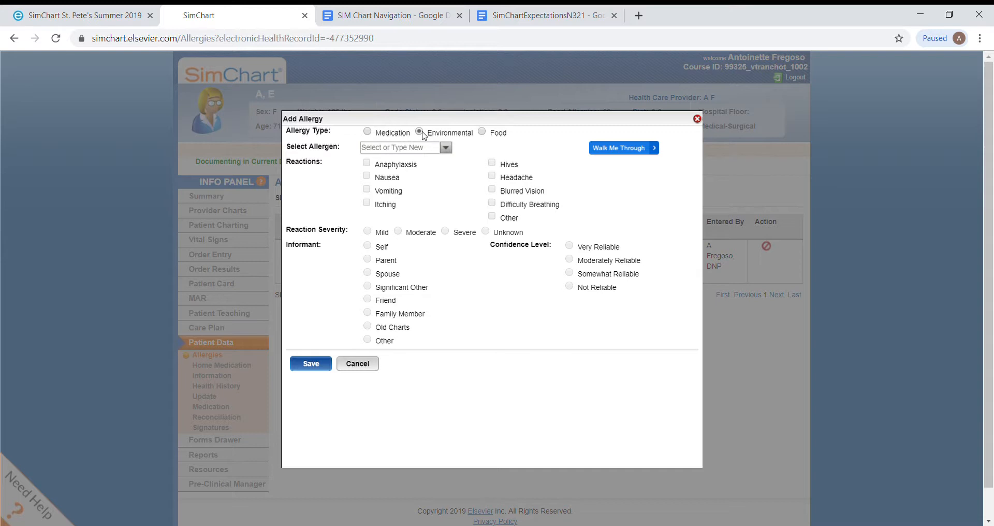
left_click(421, 148)
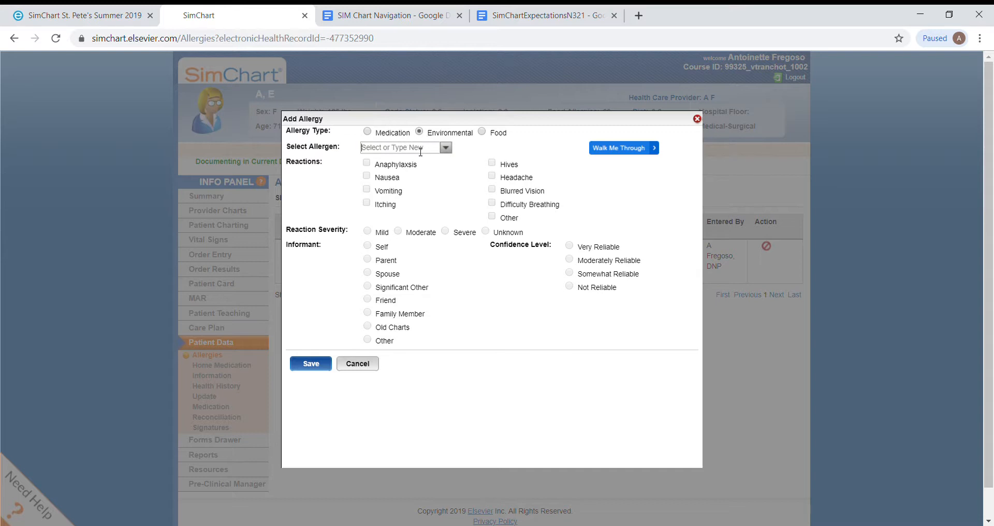
left_click(446, 148)
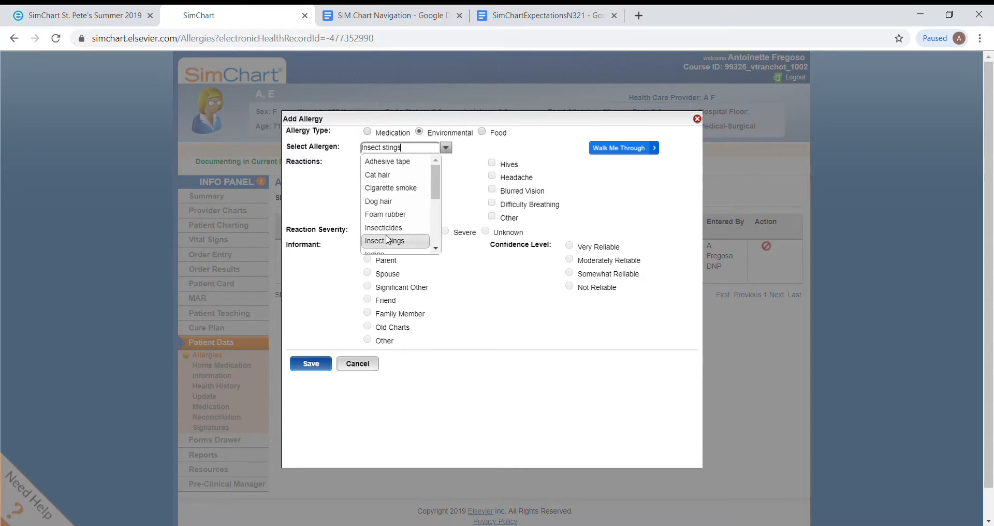
left_click_drag(435, 201, 435, 235)
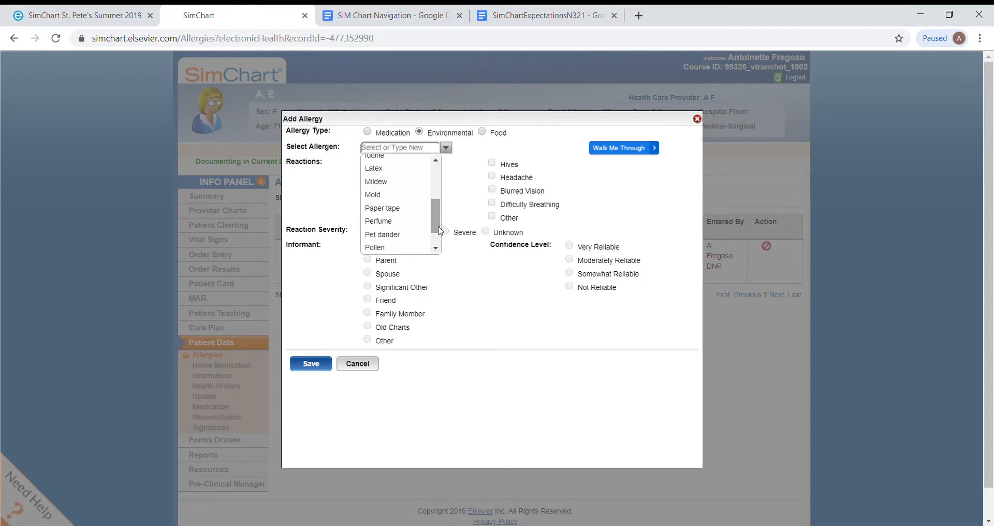
left_click(374, 170)
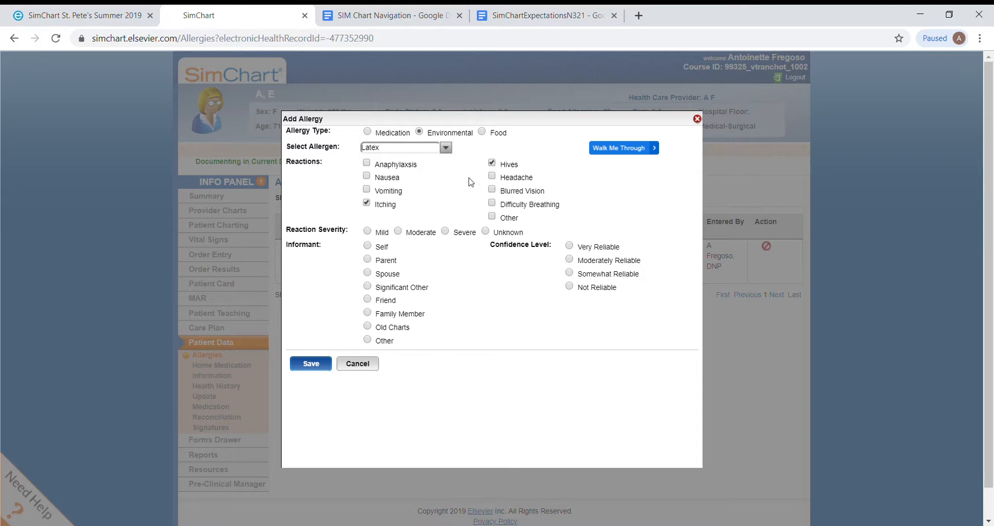
Step: Record Itching and Hives reactions, Mild severity, Self as informant and Very Reliable confidence for the allergy, and save it
left_click(368, 231)
left_click(368, 245)
left_click(311, 365)
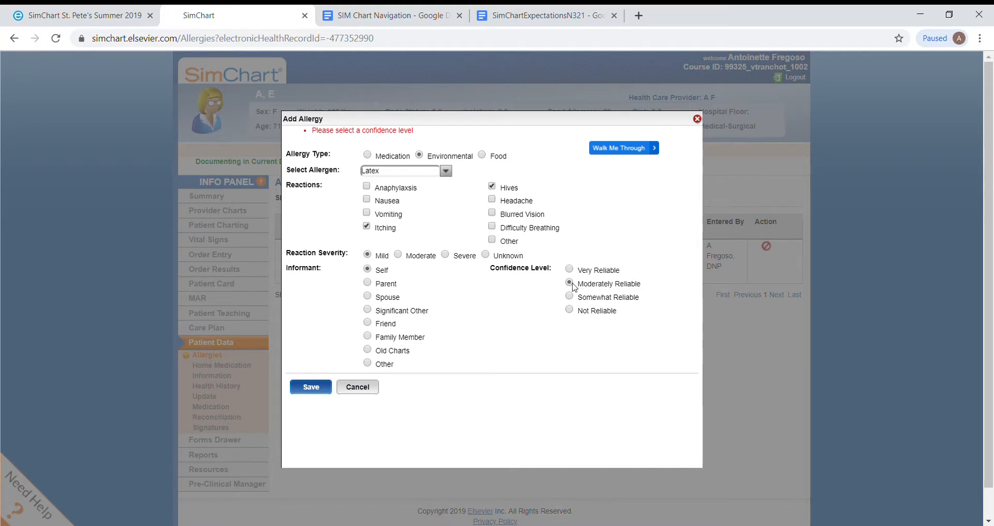
left_click(302, 393)
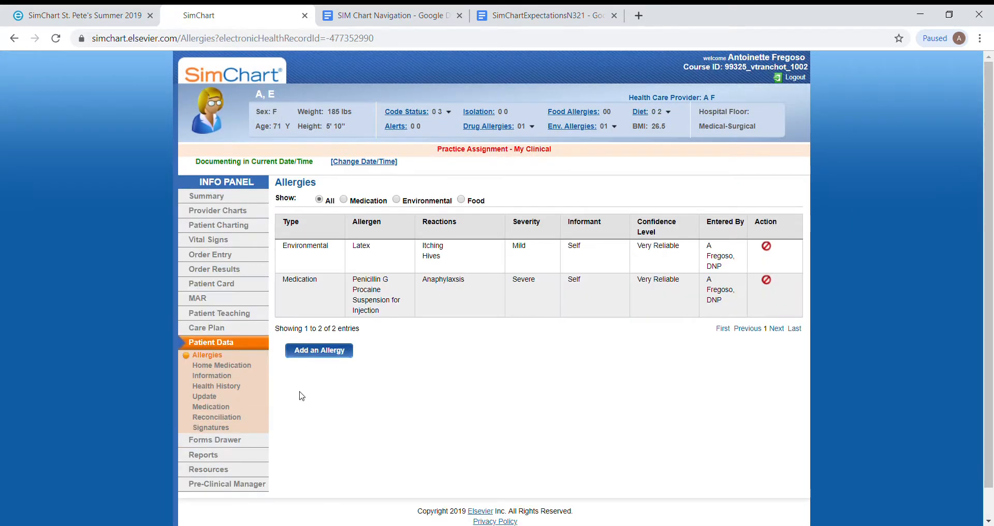
Step: Review the Home Medication Information form and the Medication Reconciliation page in the patient data
left_click(232, 376)
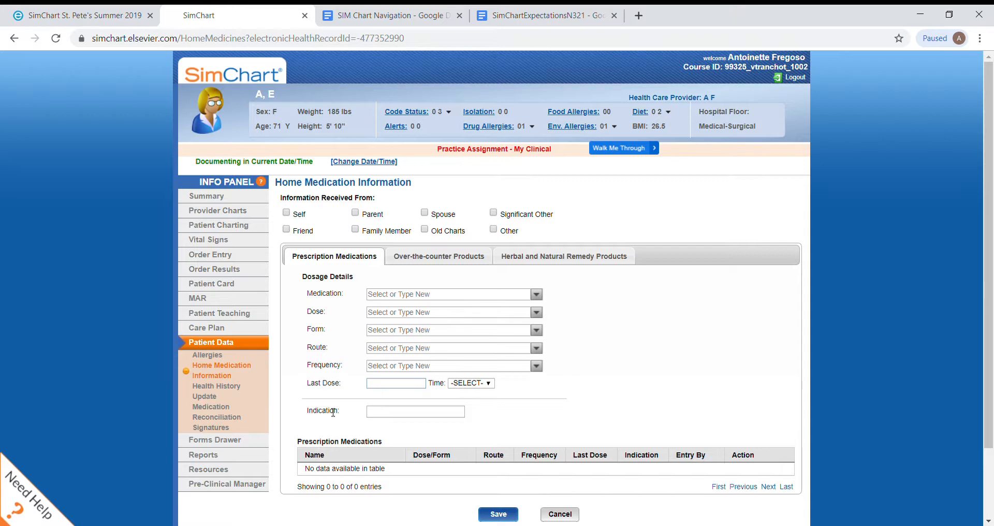
left_click(215, 414)
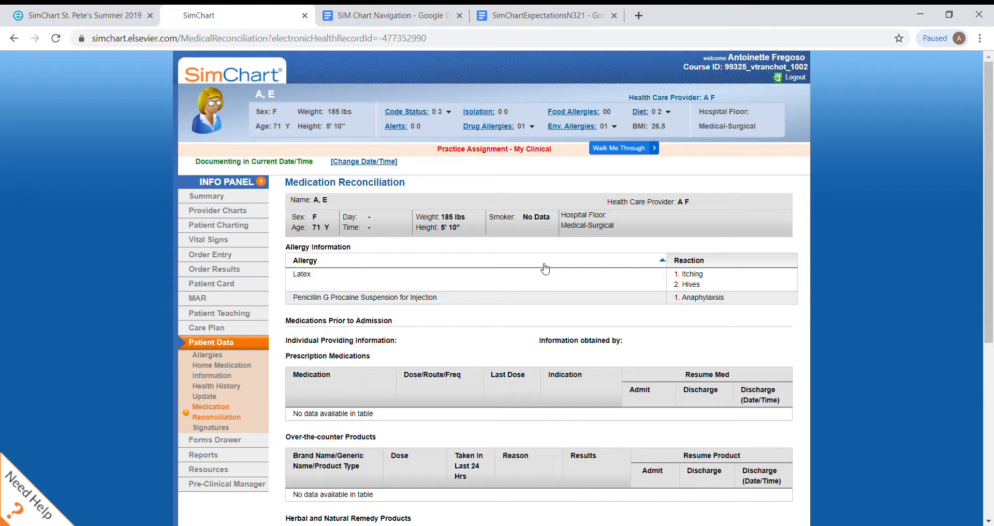
scroll(545, 267, "down", 4)
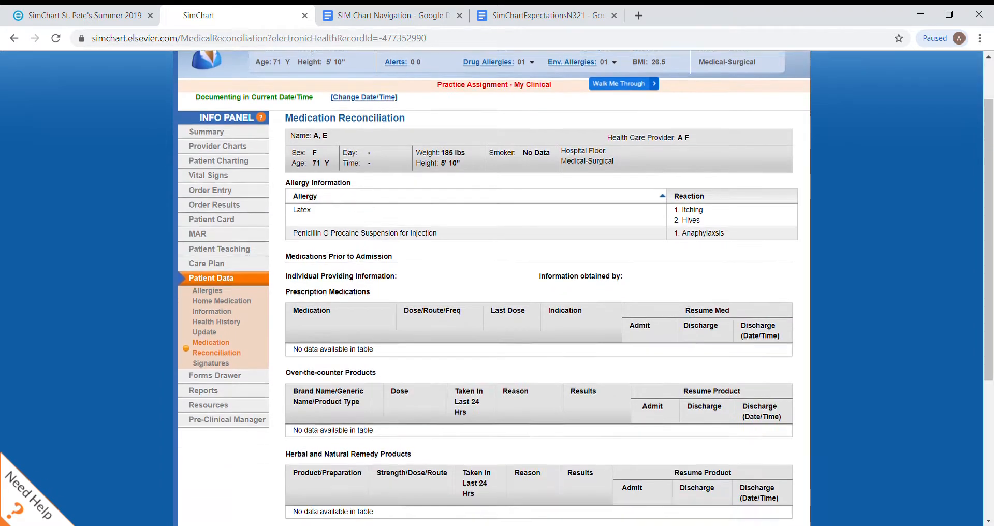
scroll(546, 268, "up", 3)
scroll(545, 267, "up", 1)
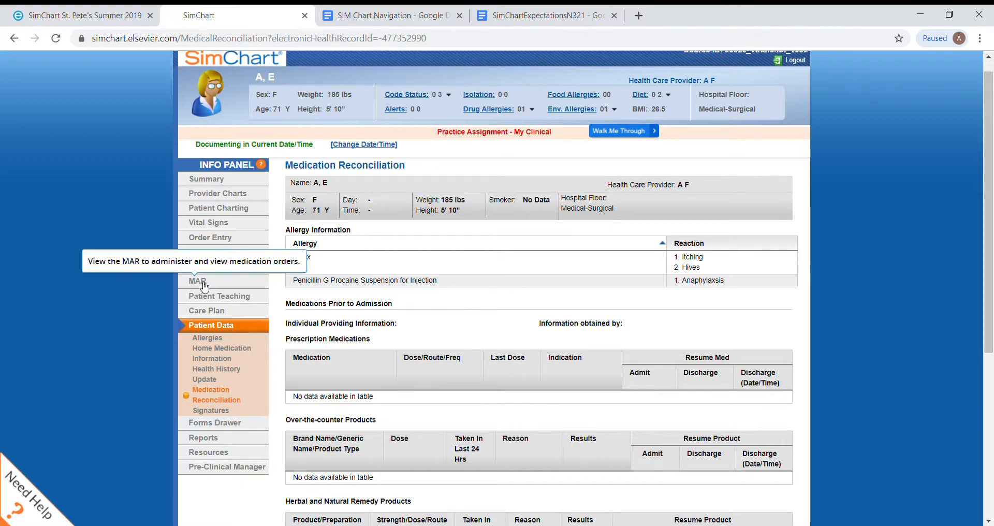
Step: Select Angina in the patient's Health History Update and save the health history
left_click(217, 379)
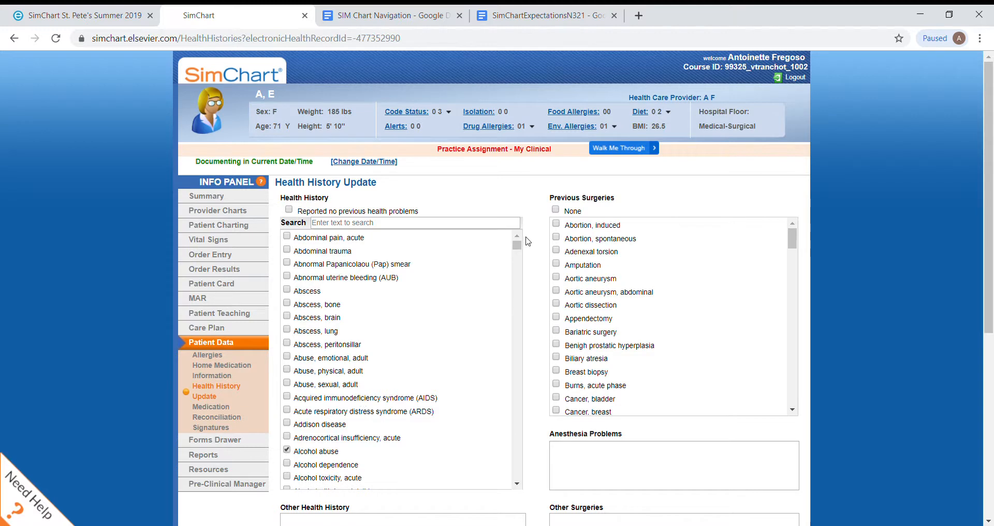
scroll(781, 239, "down", 4)
scroll(399, 357, "down", 5)
scroll(399, 358, "down", 2)
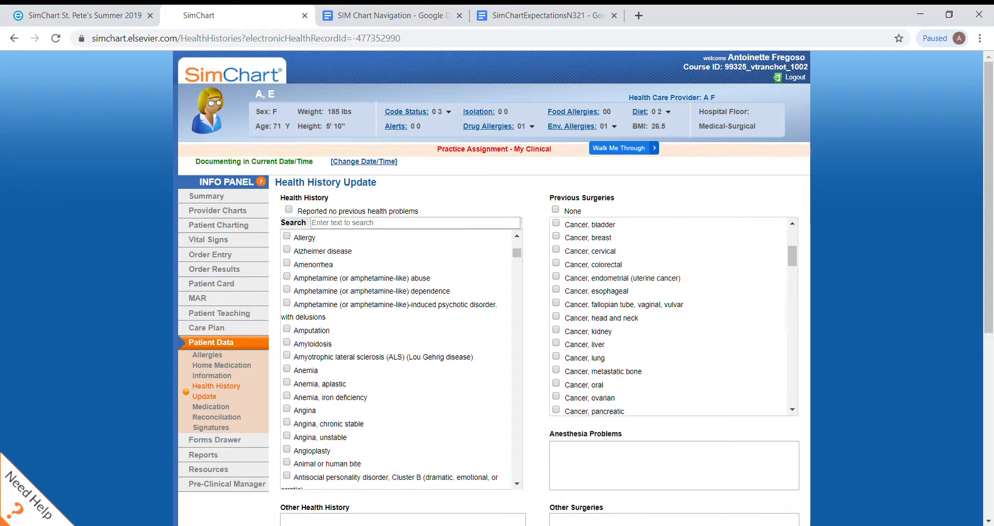
scroll(674, 311, "down", 6)
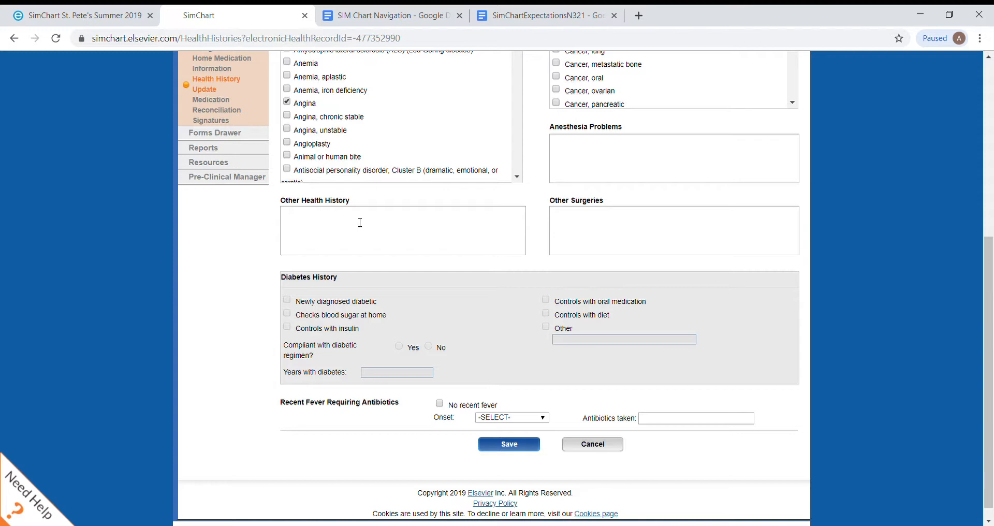
left_click(509, 445)
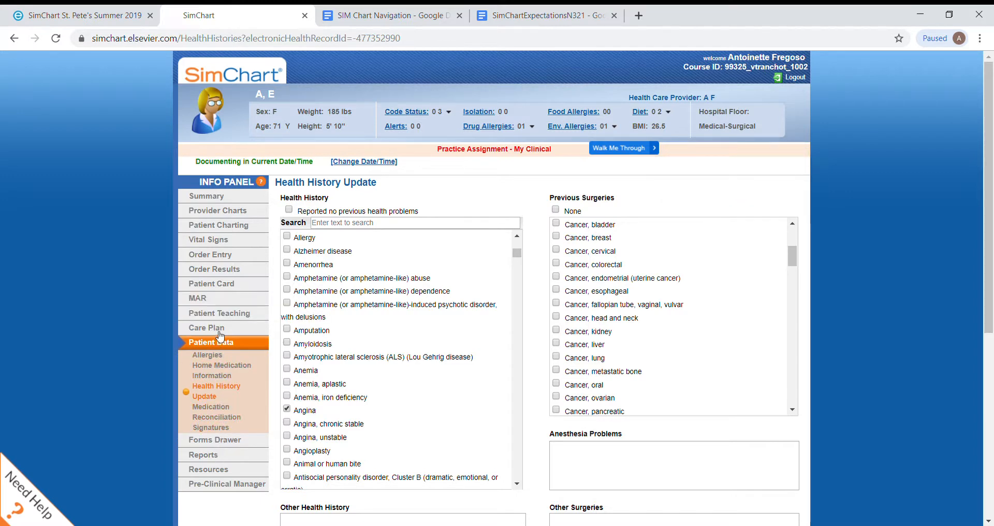
Step: Look at the Patient Teaching form and expand the Care Plan section
left_click(220, 314)
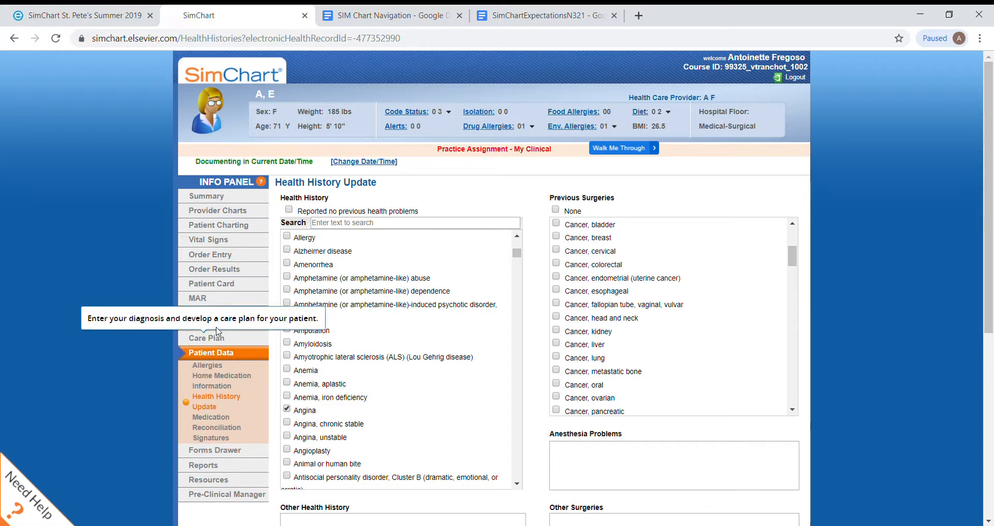
left_click(237, 340)
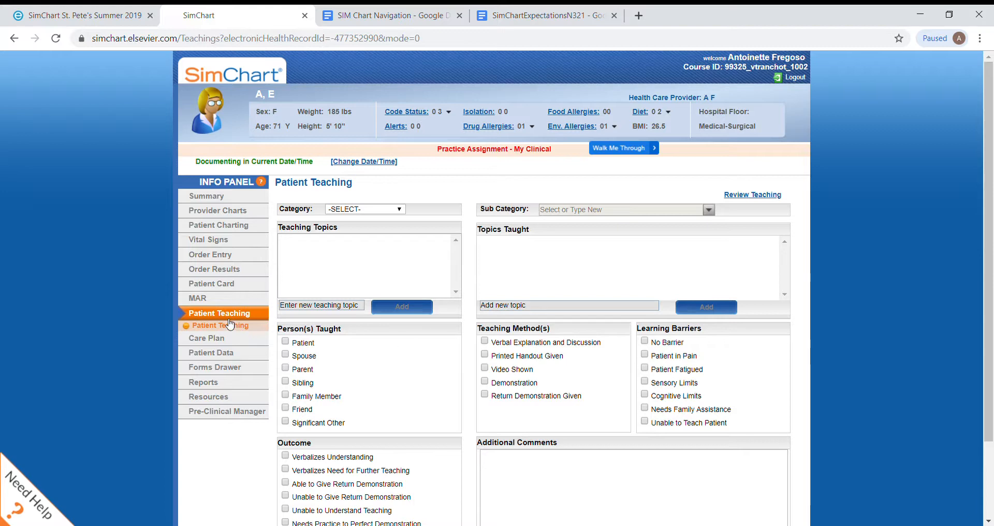
left_click(217, 339)
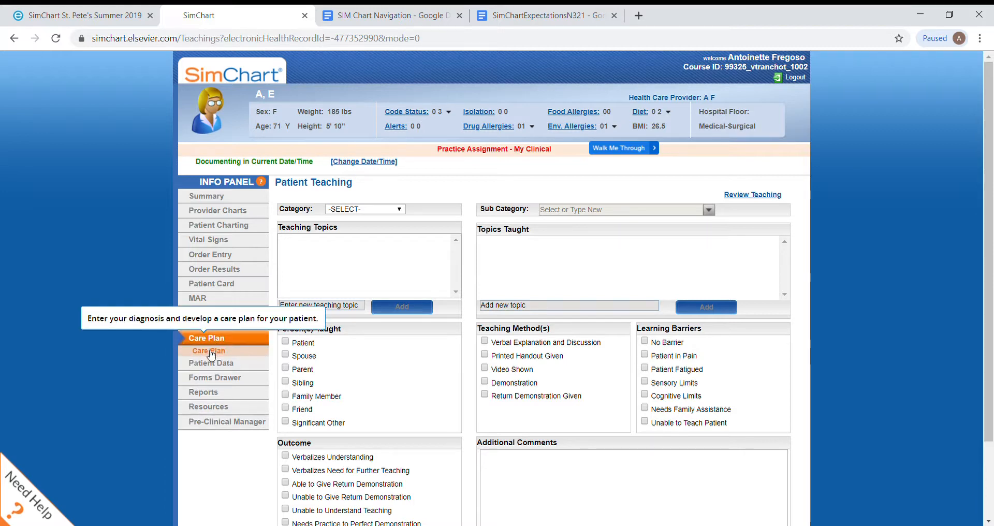